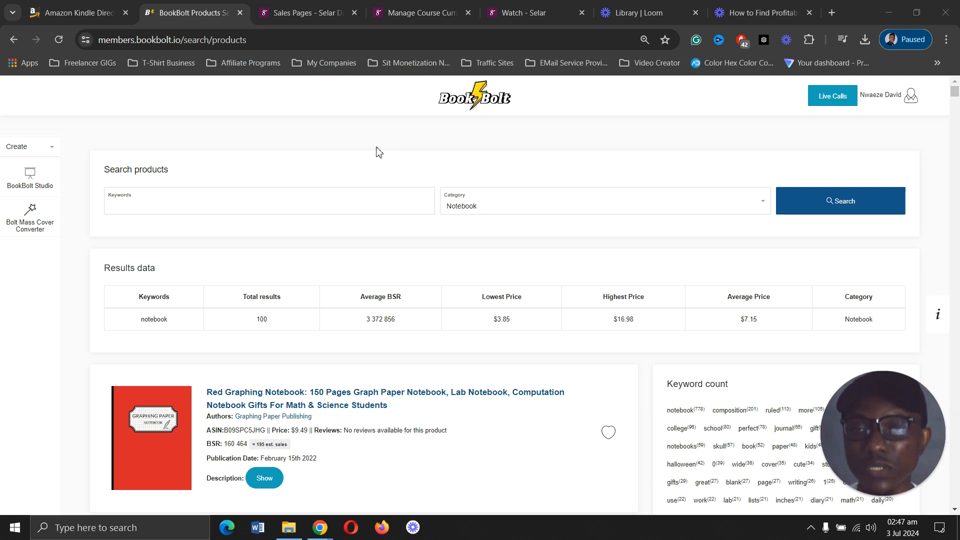
- View the Research tool set in the side menu and return it to the Create tools
left_click(42, 151)
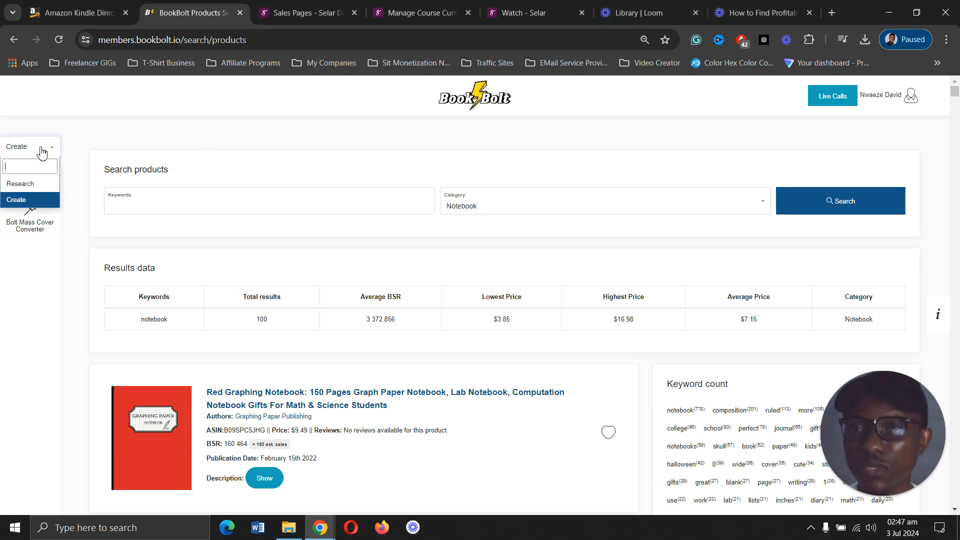
left_click(34, 189)
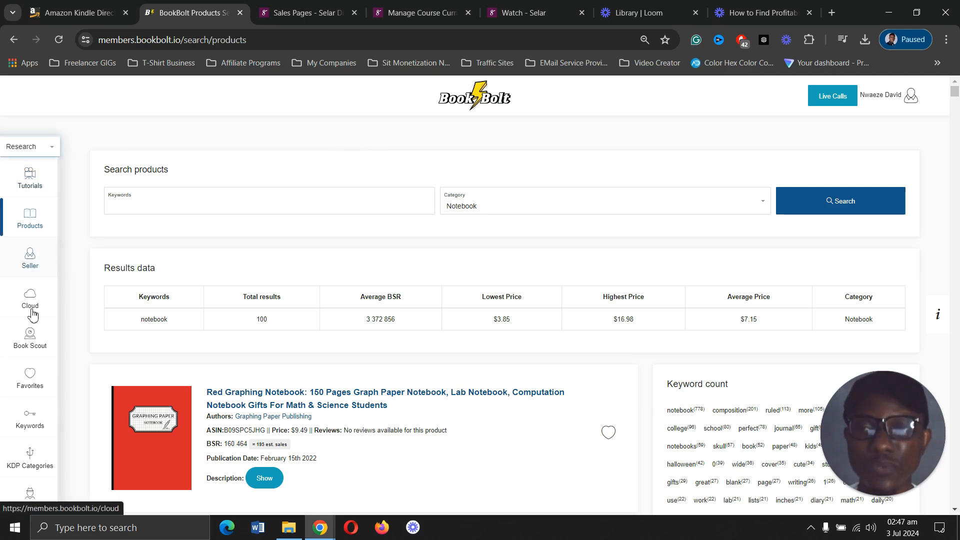
left_click(23, 151)
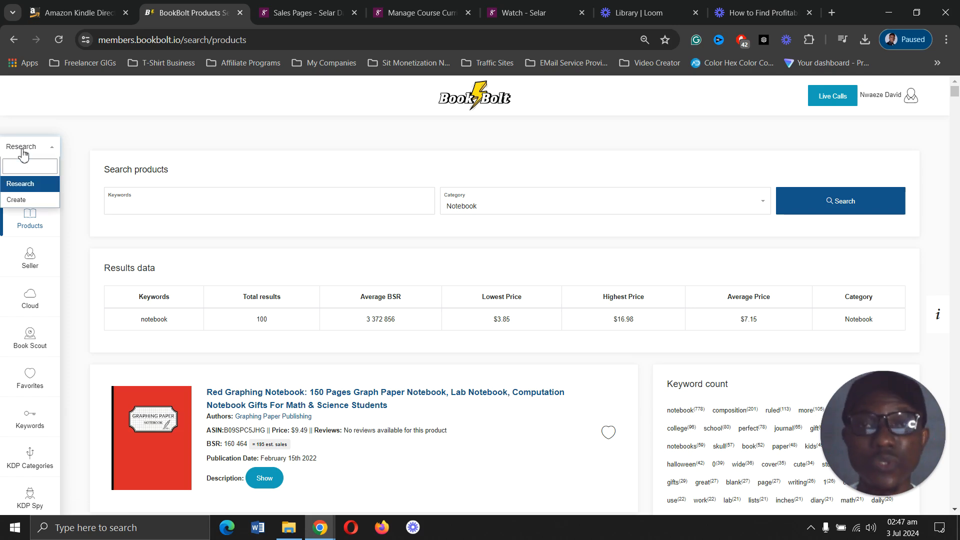
left_click(22, 200)
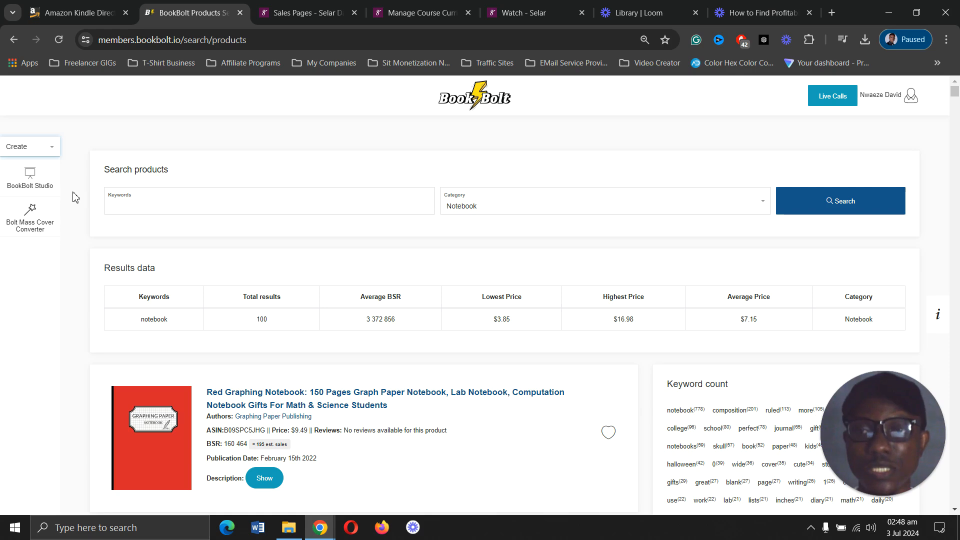
- Launch BookBolt Studio from the Create tools and bring its editor into view
left_click(38, 179)
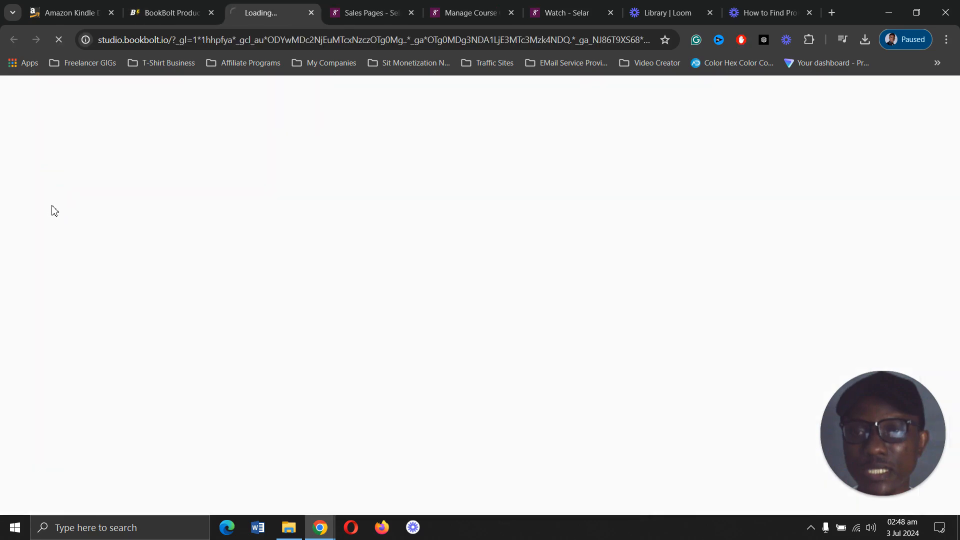
left_click(158, 11)
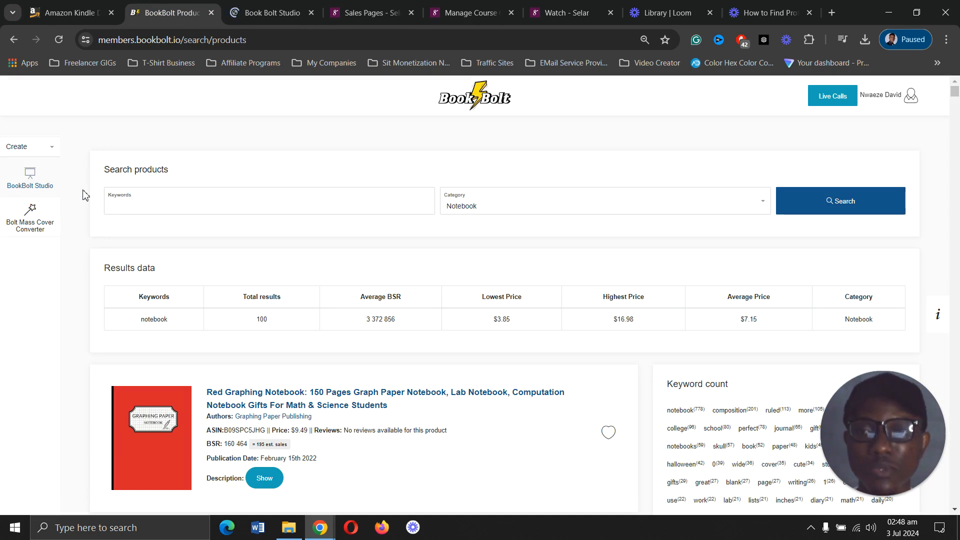
left_click(263, 6)
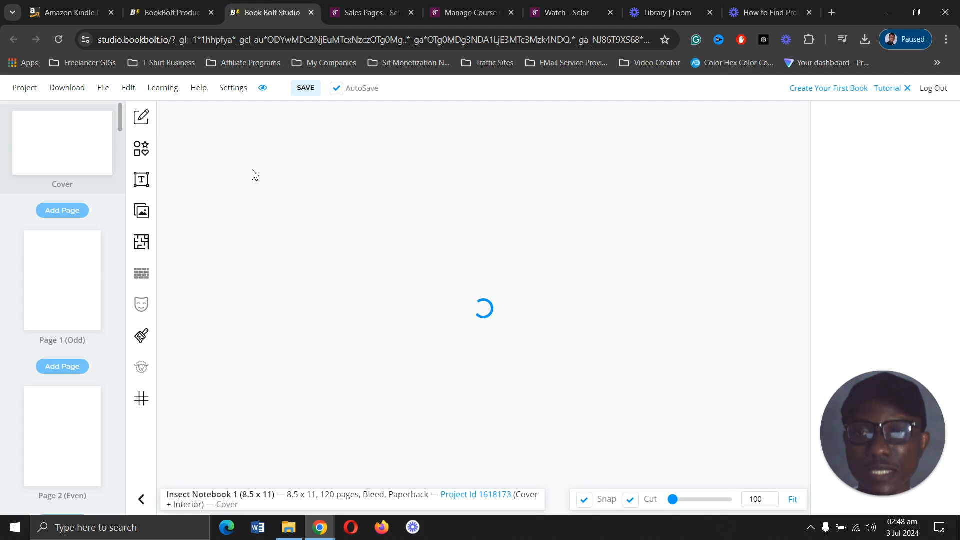
- Start a new project with project type Paperback: Cover and Interior and place the cursor in its project name
left_click(30, 92)
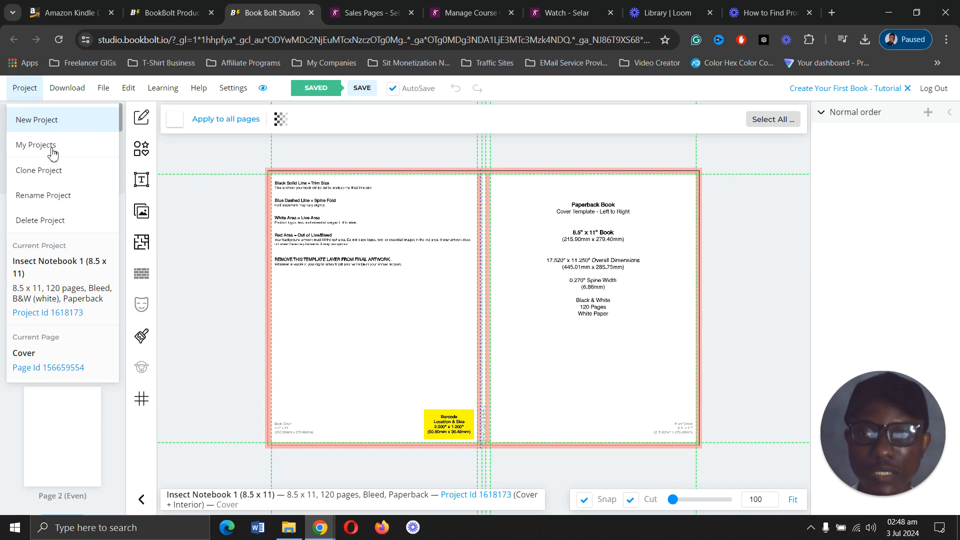
left_click(216, 194)
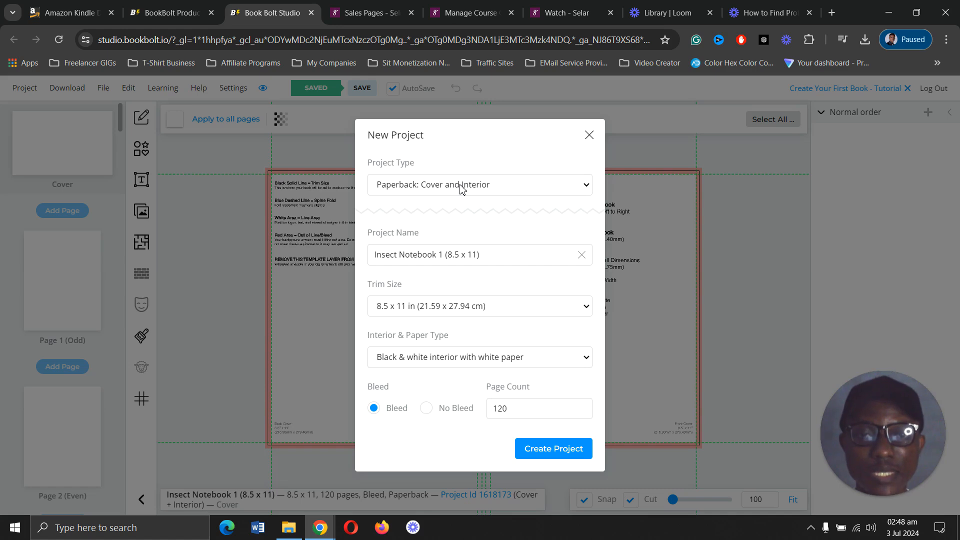
left_click(460, 186)
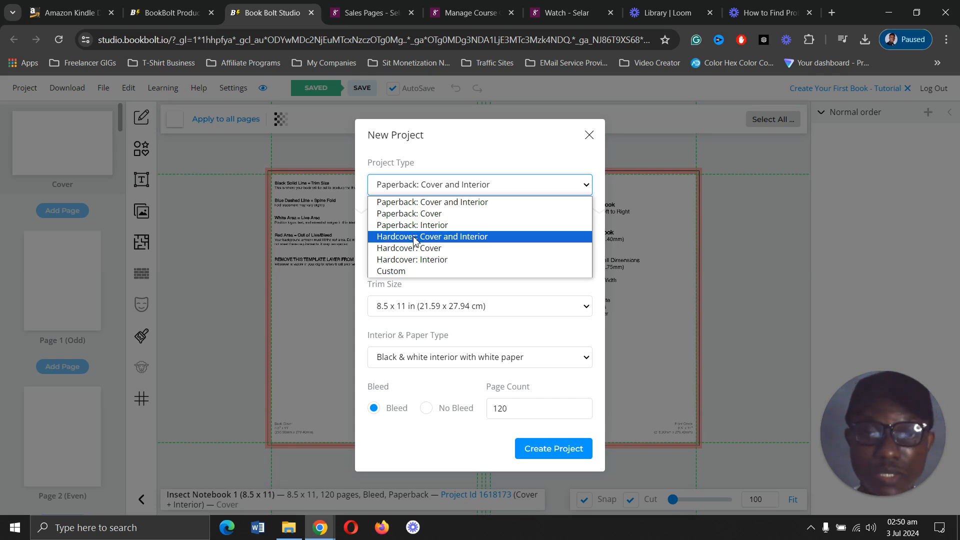
left_click(406, 204)
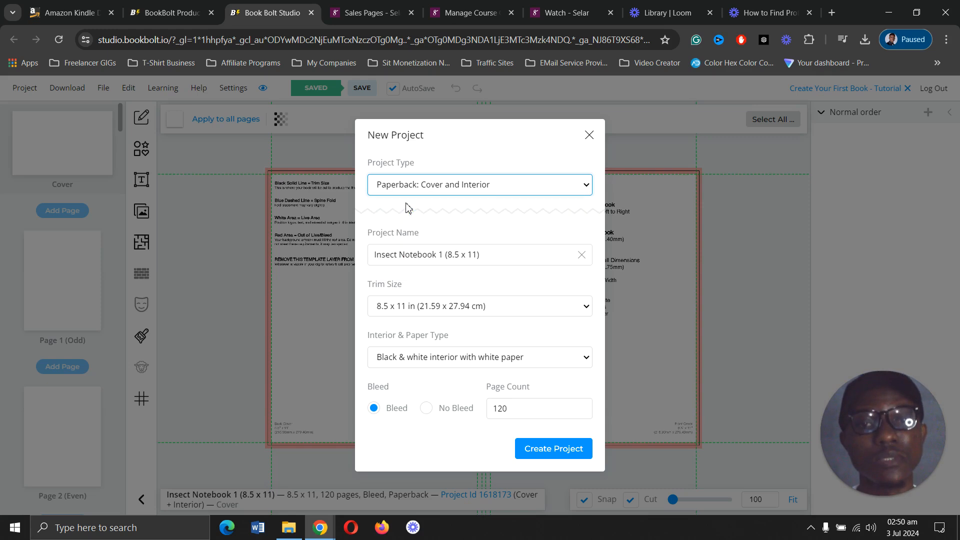
left_click(426, 254)
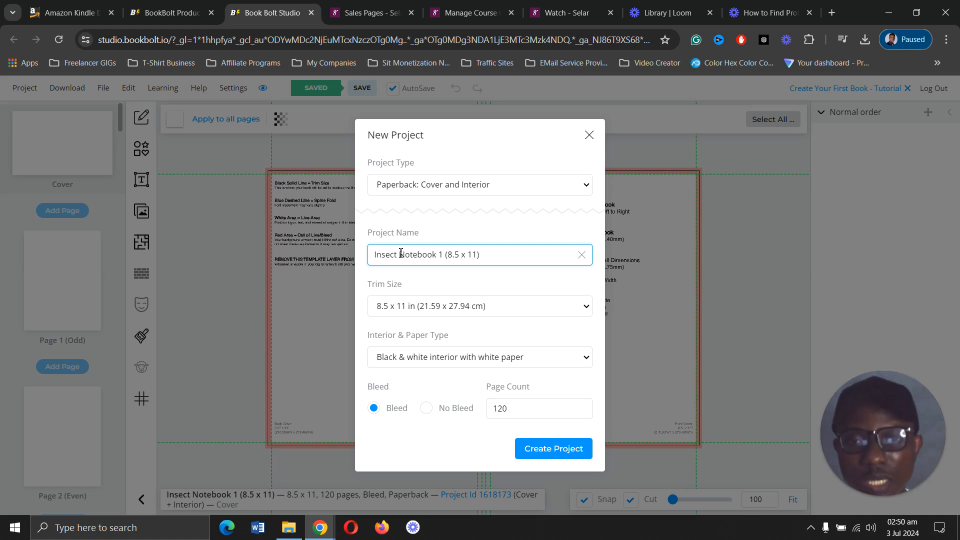
left_click(399, 254)
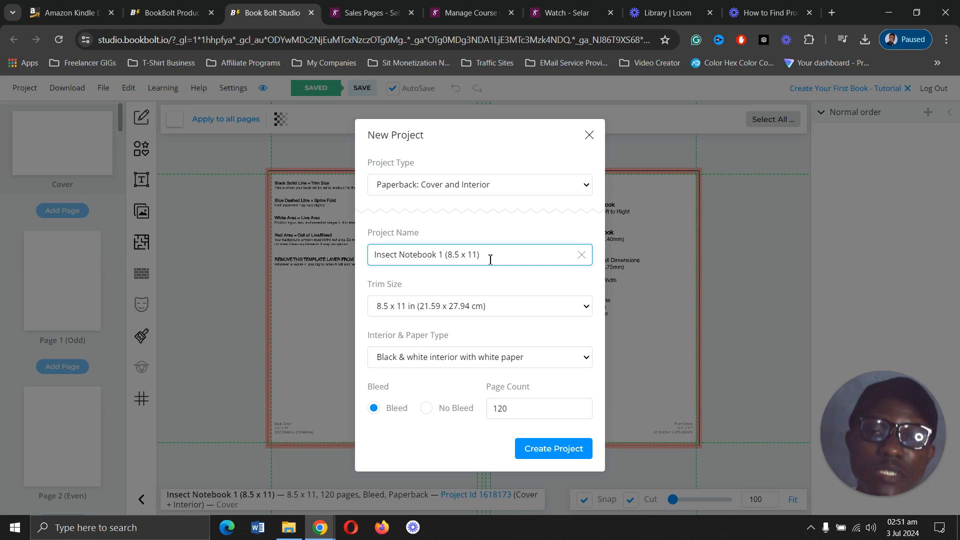
- Review the available trim sizes, choose a black & white interior with white paper, and select Bleed
left_click(461, 306)
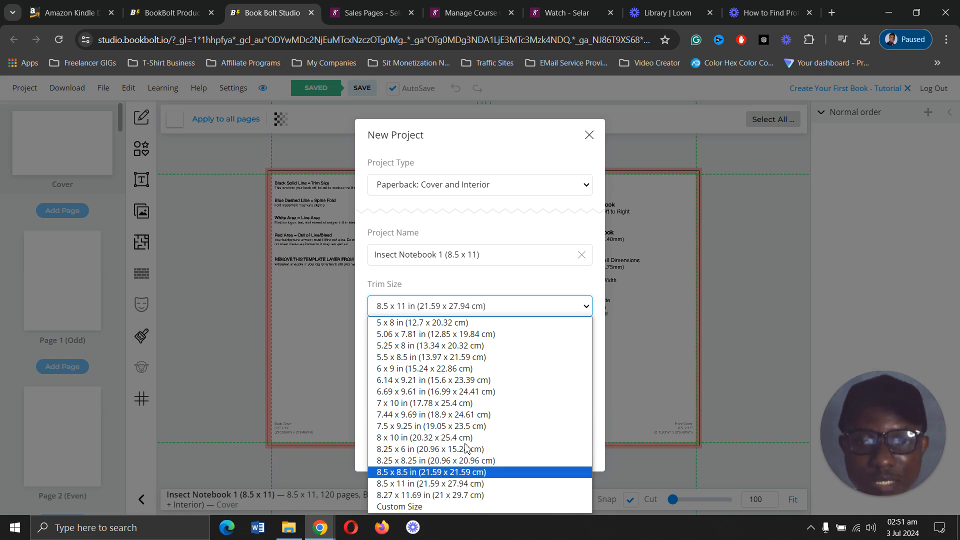
left_click(496, 281)
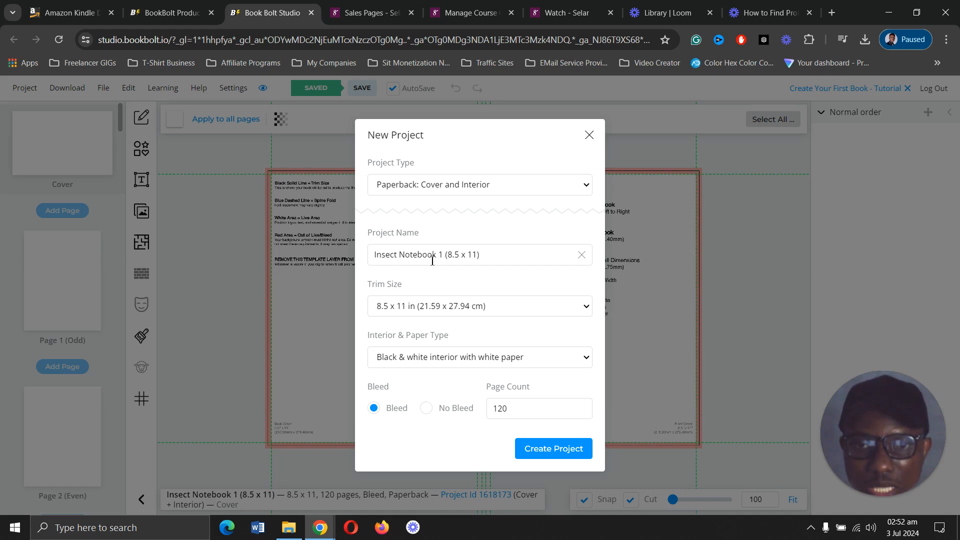
left_click(418, 360)
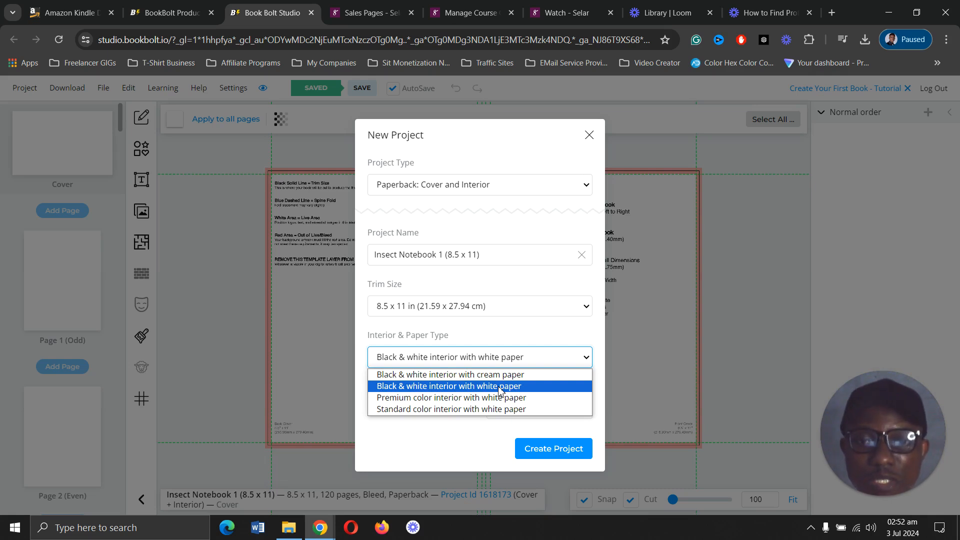
left_click(440, 388)
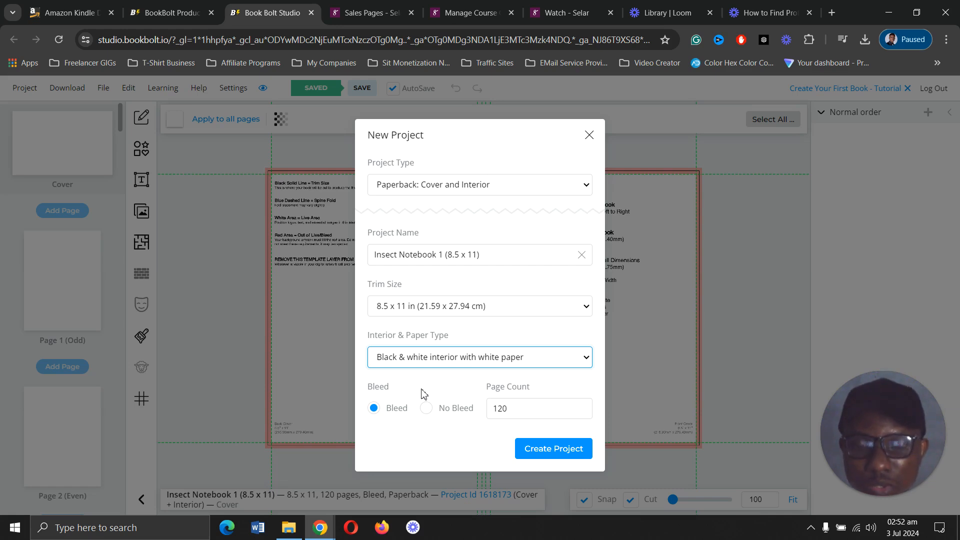
left_click(375, 408)
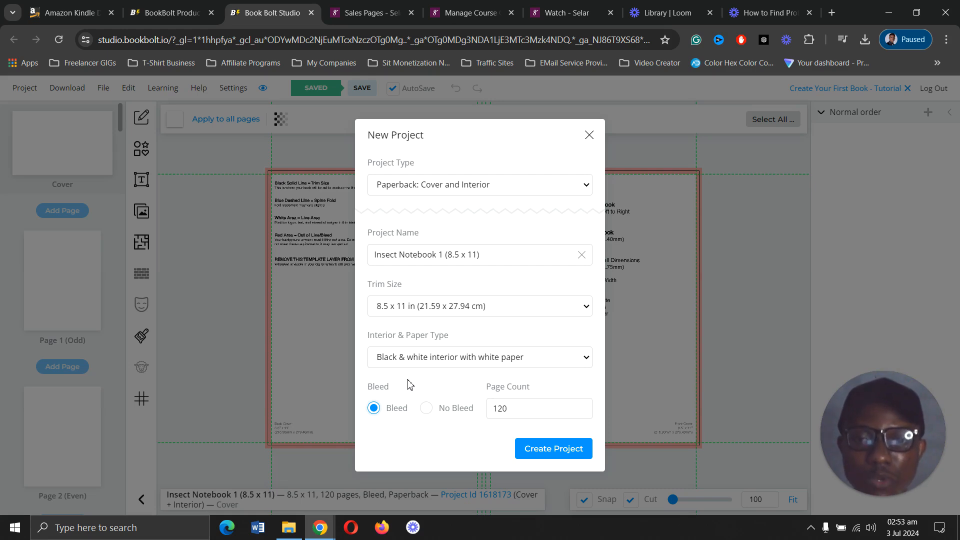
- Set the page count to 120 and create the project
left_click(553, 407)
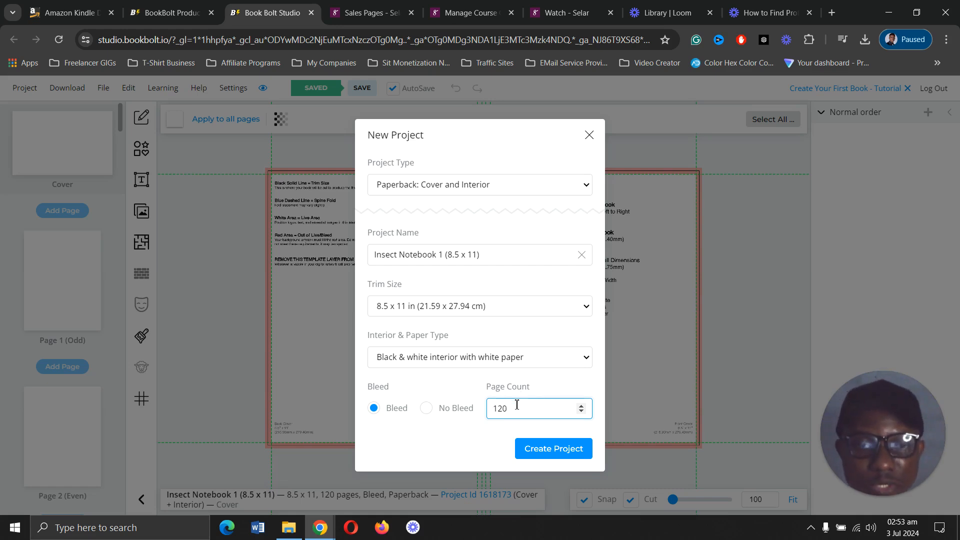
key("BackSpace")
key("BackSpace")
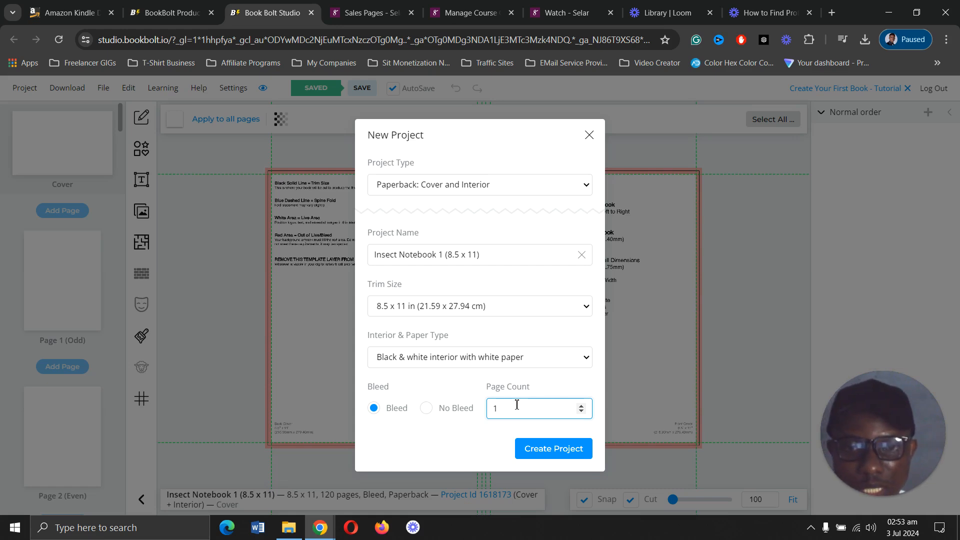
type("00")
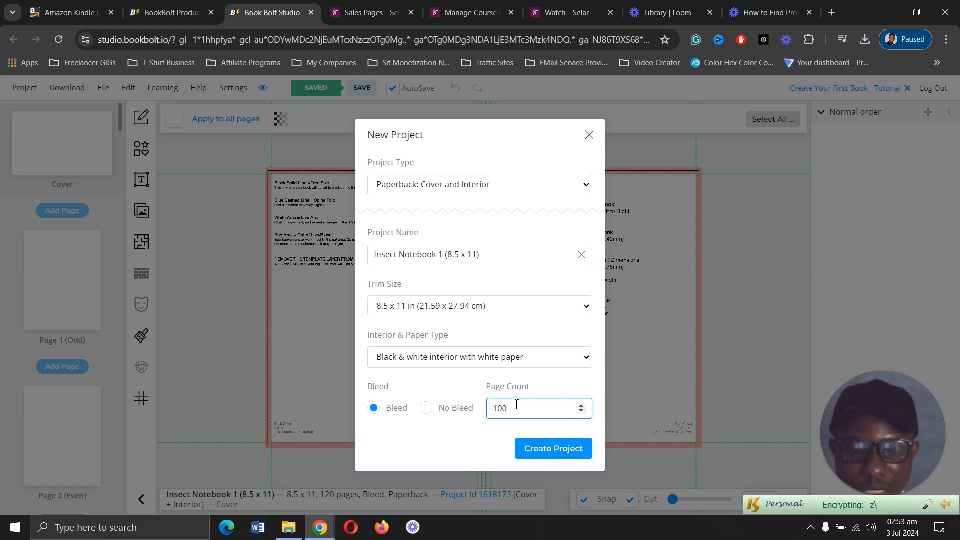
key("BackSpace")
key("BackSpace")
type("20")
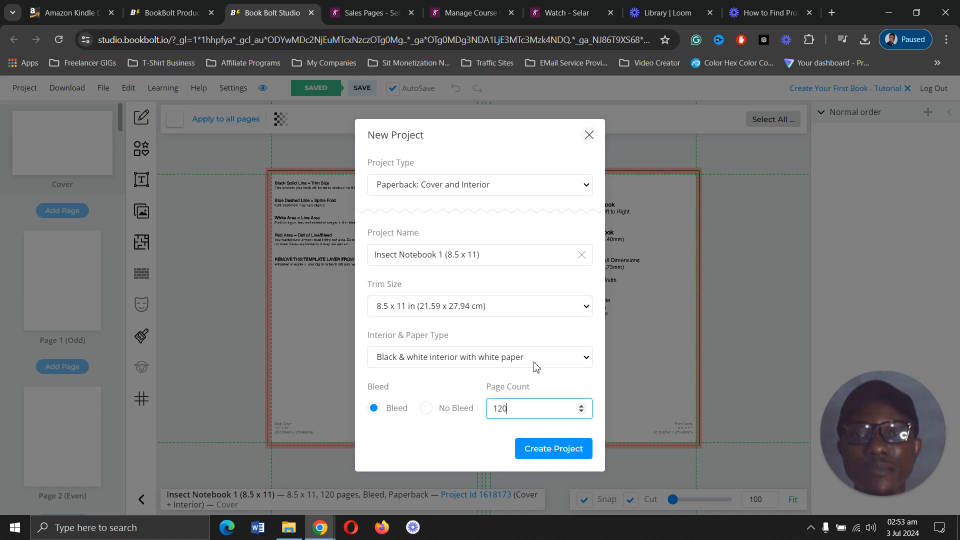
left_click(552, 451)
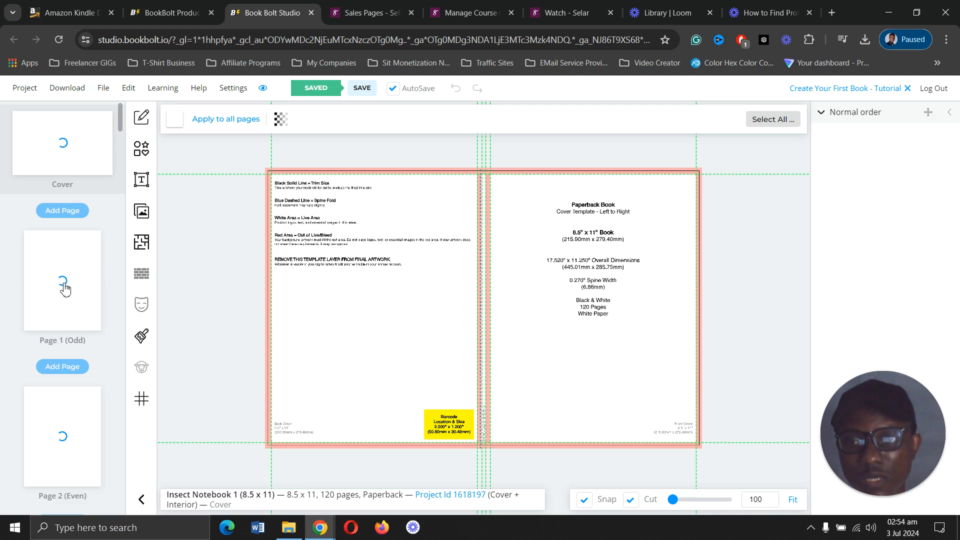
- Preview the cover with its template hidden, turn the template back on, and discard the opacity settings
scroll(65, 289, "down", 1)
scroll(65, 289, "up", 1)
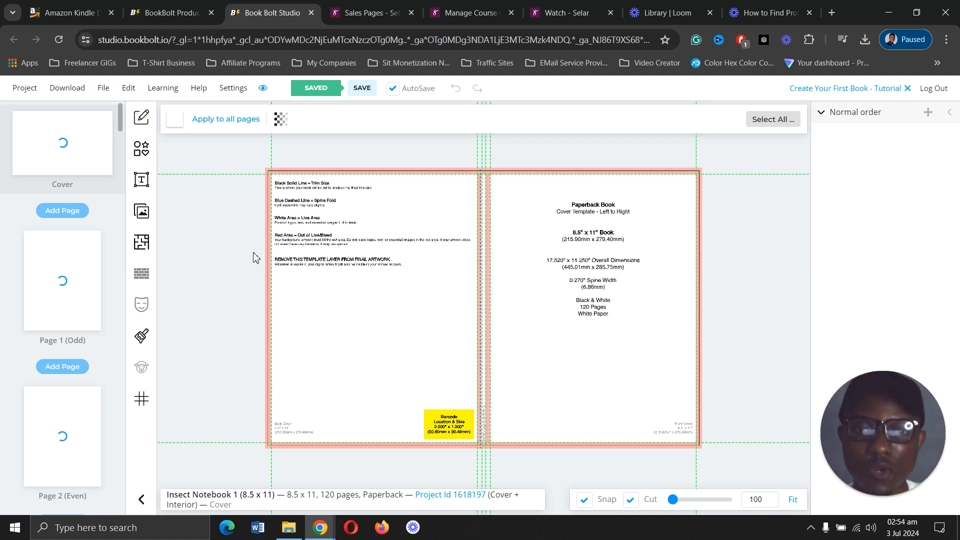
left_click(281, 122)
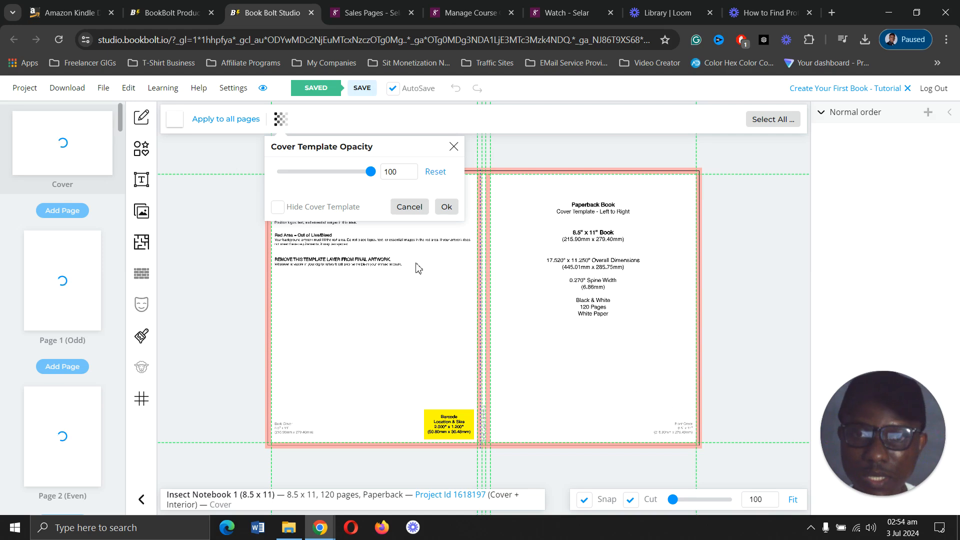
left_click(278, 208)
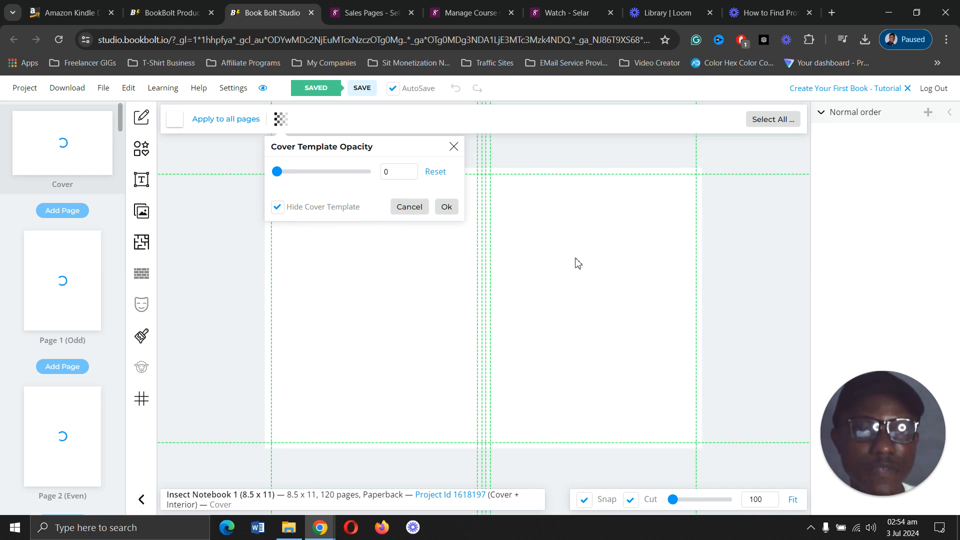
left_click(278, 208)
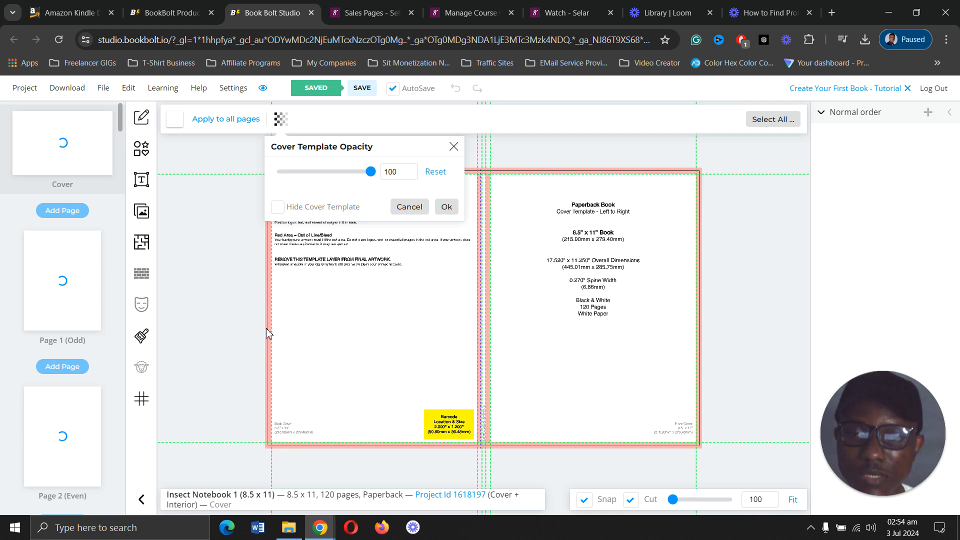
left_click(409, 209)
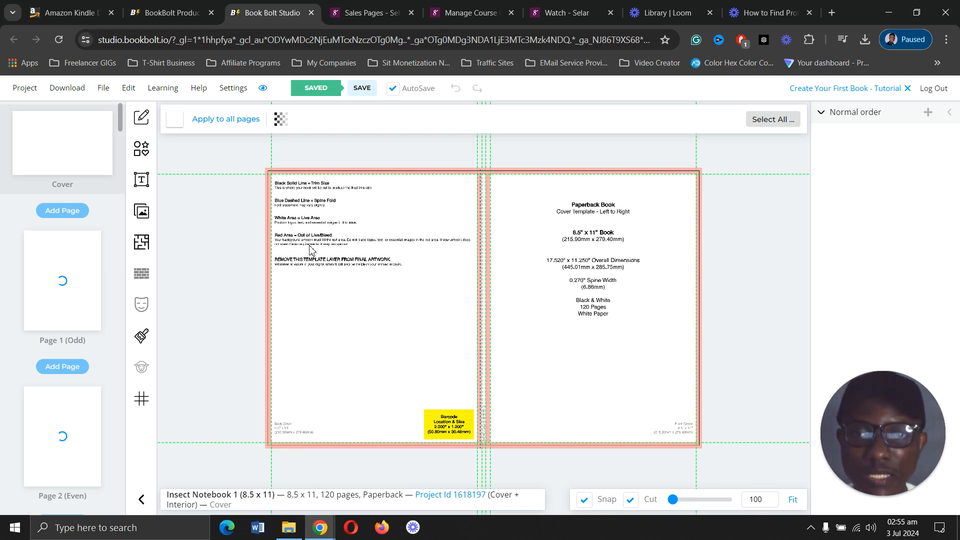
- Hide the cover template and apply the setting, leaving only the guide lines on the cover
left_click(281, 119)
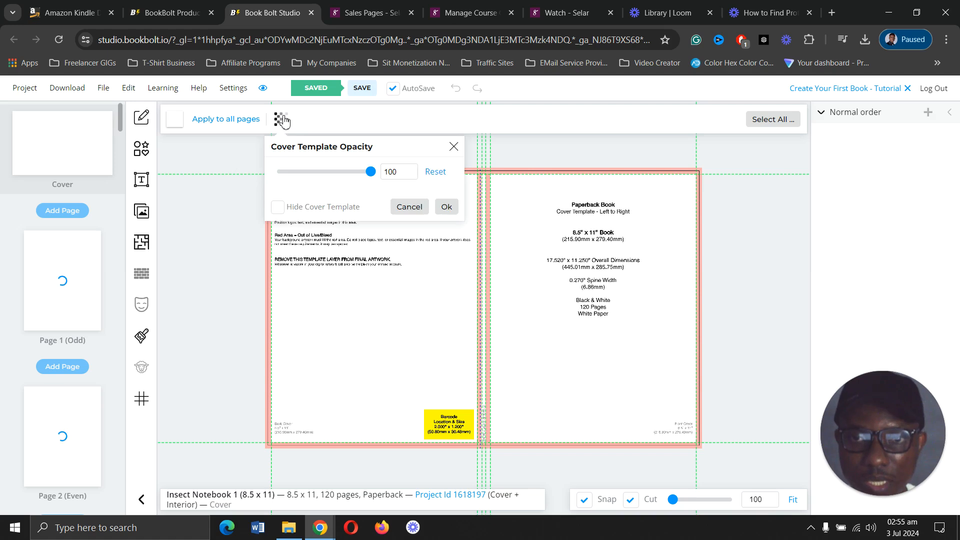
left_click(278, 209)
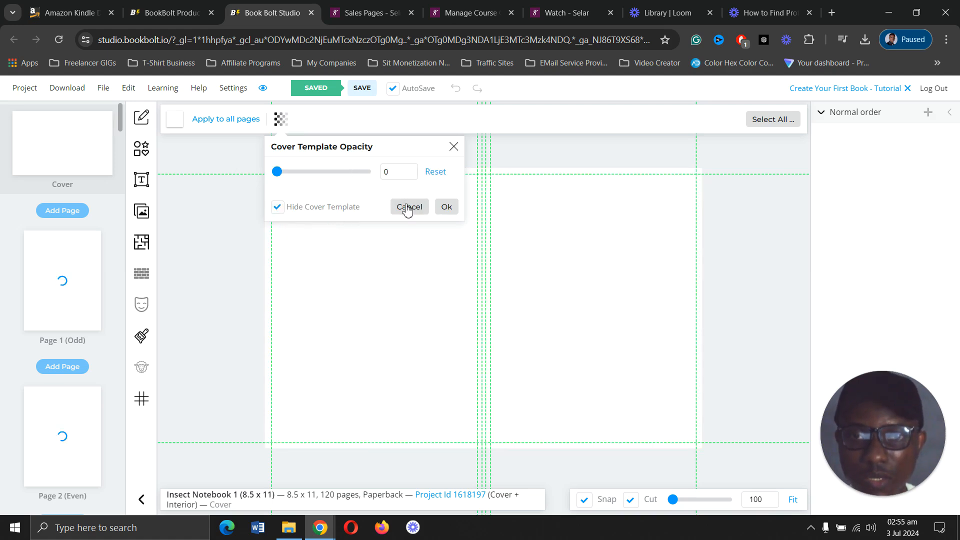
left_click(447, 207)
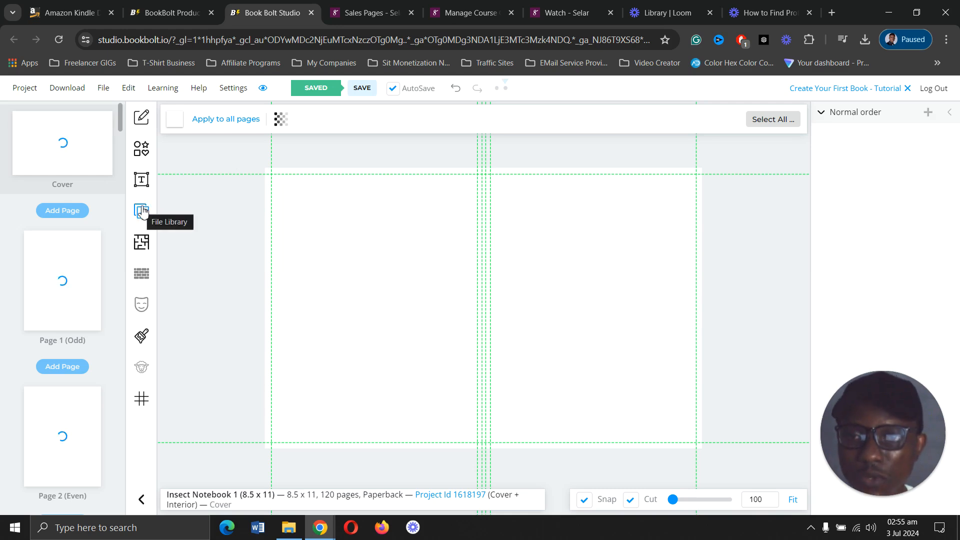
- Start an image upload in the file library and open the Desktop folder "book cover image1"
left_click(142, 211)
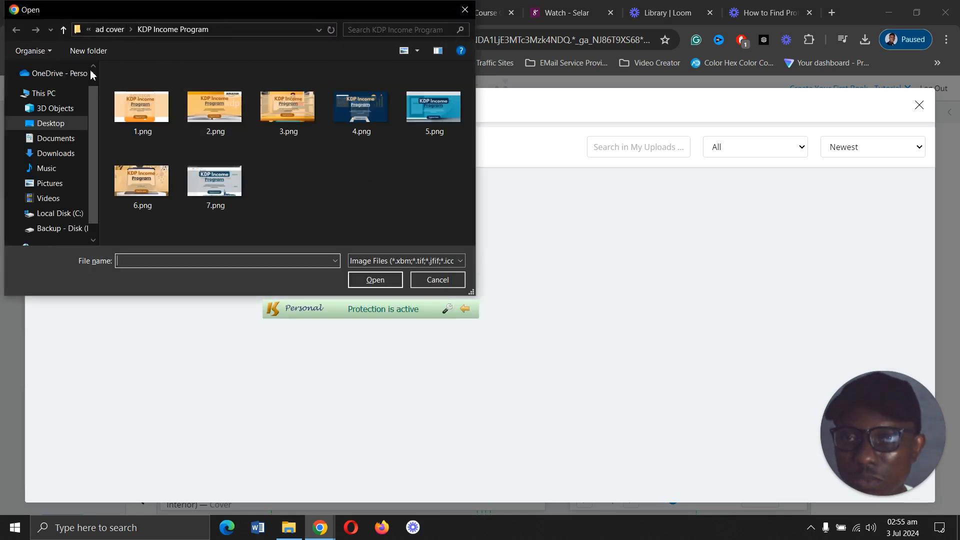
left_click(56, 124)
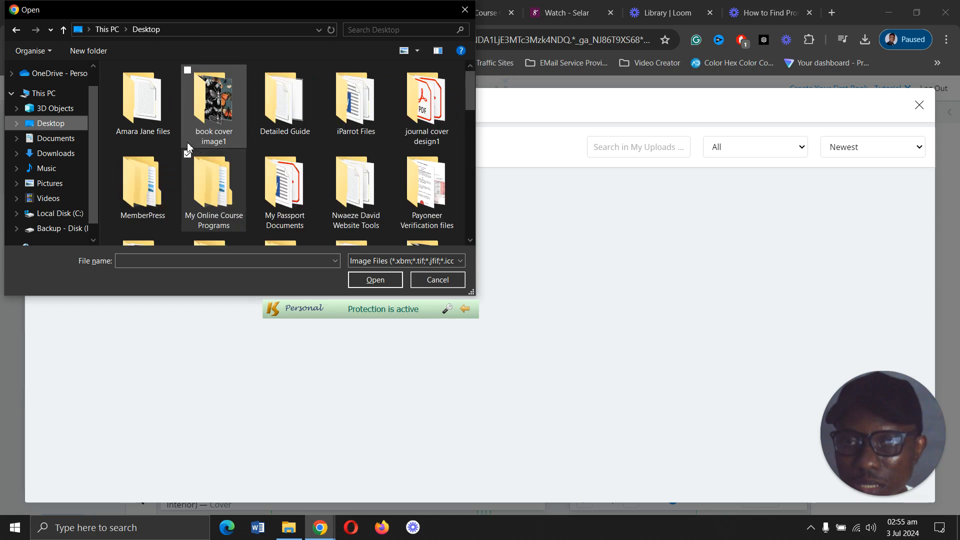
scroll(384, 149, "down", 5)
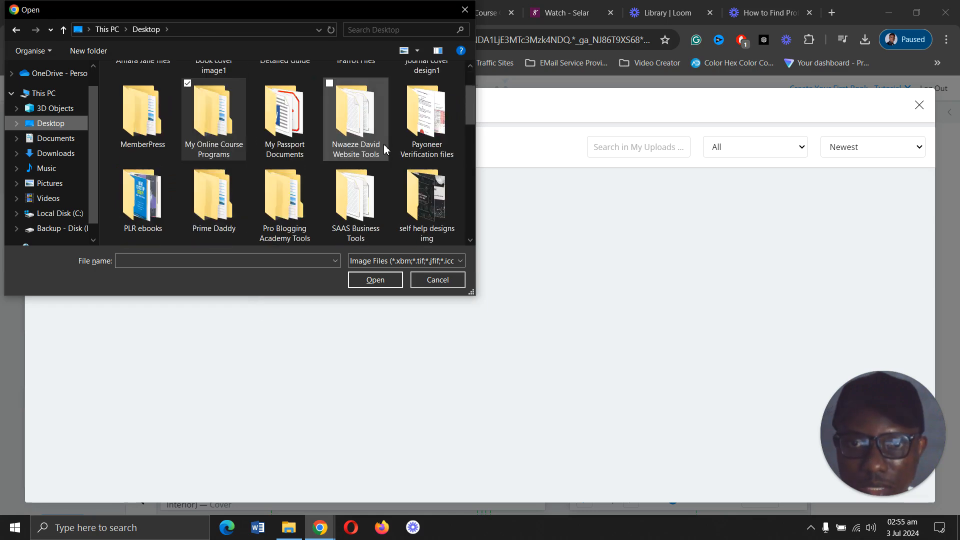
scroll(384, 149, "down", 10)
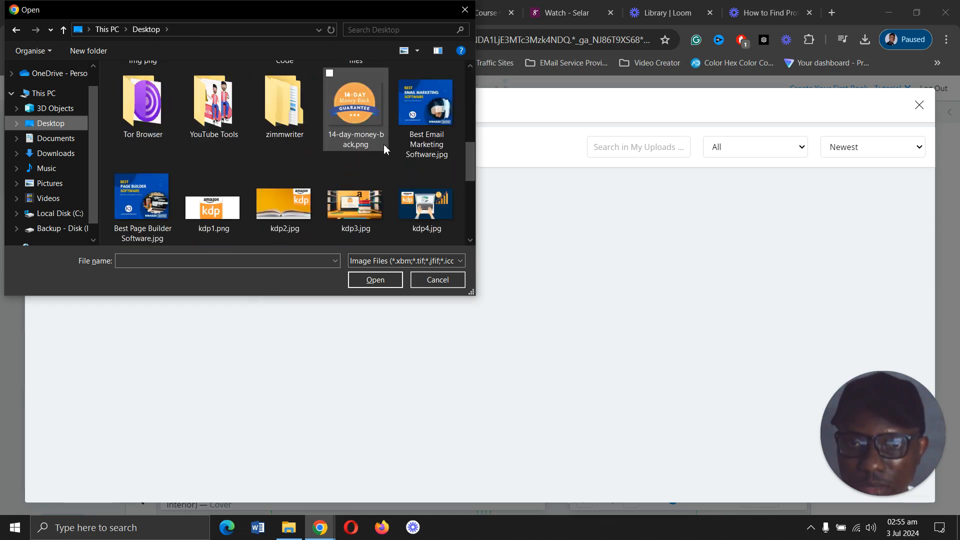
scroll(386, 152, "up", 5)
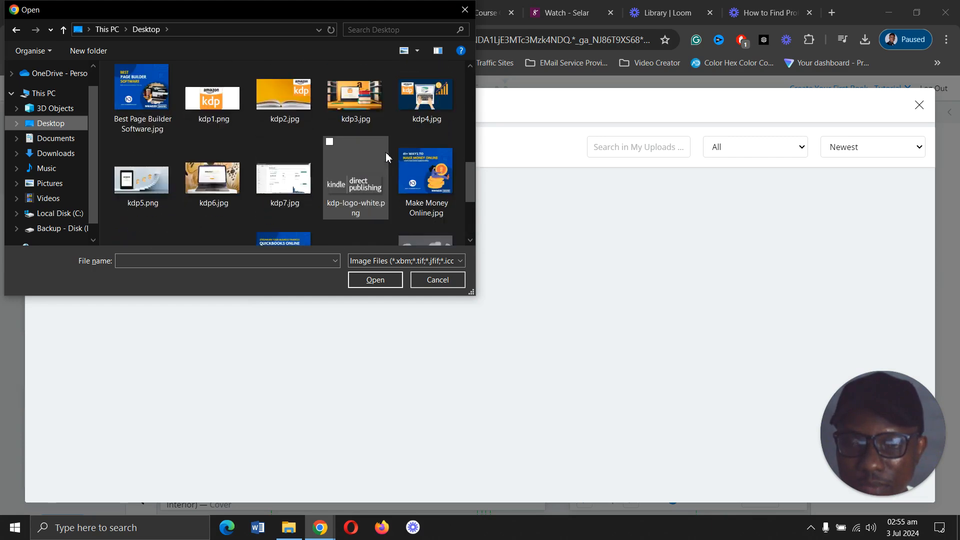
scroll(386, 152, "up", 5)
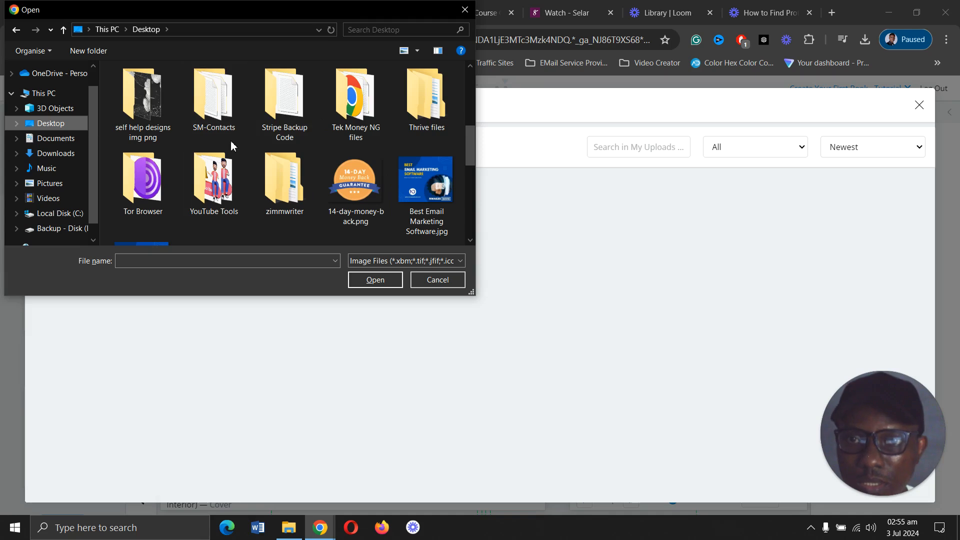
scroll(231, 146, "up", 1)
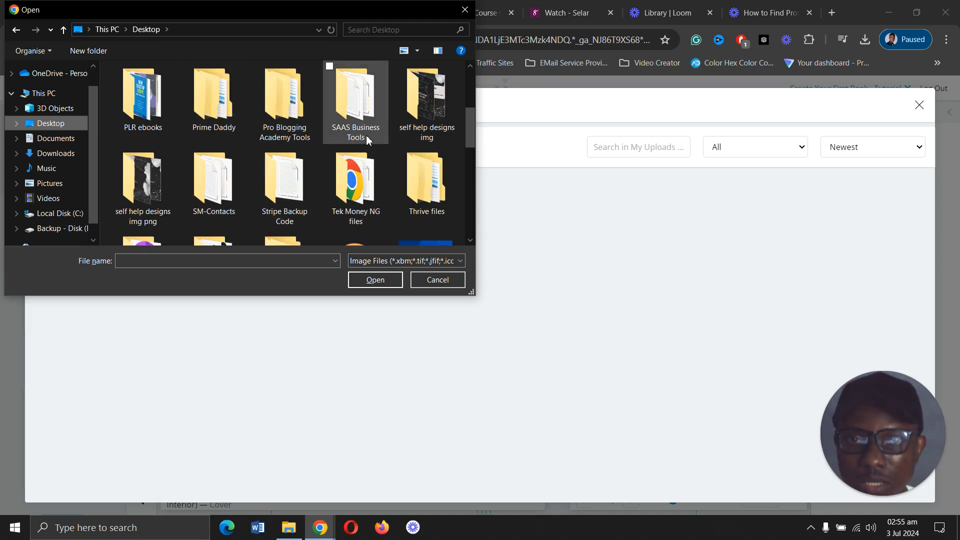
scroll(368, 140, "up", 1)
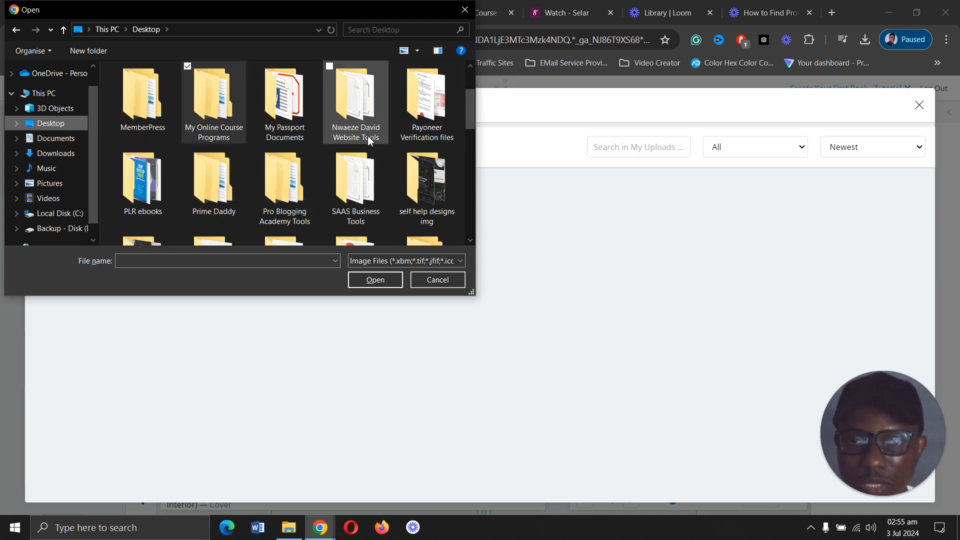
scroll(369, 140, "up", 1)
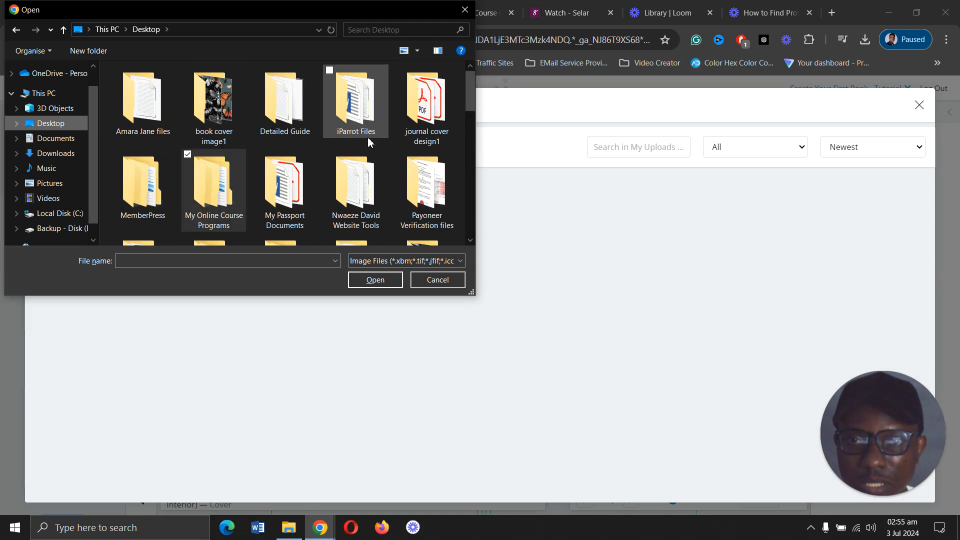
left_click(223, 107)
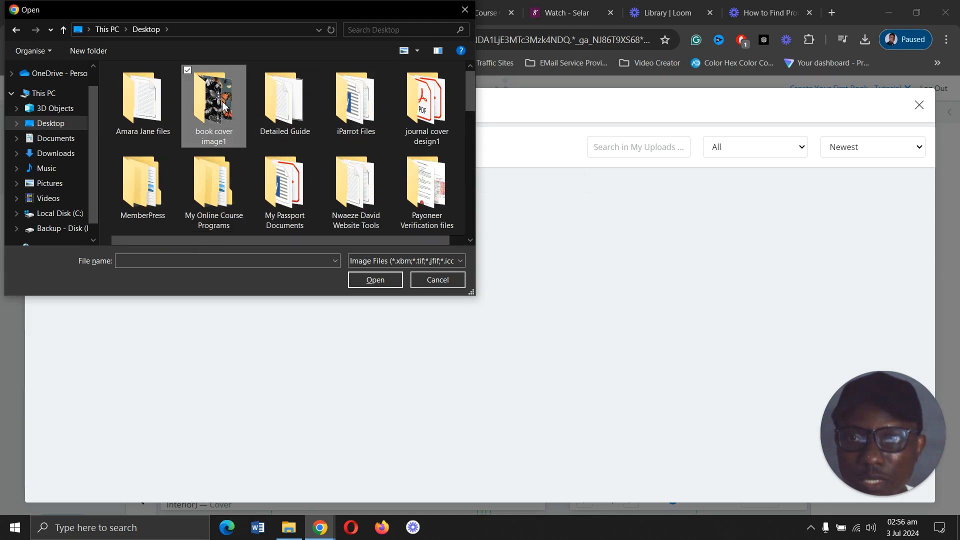
key("Return")
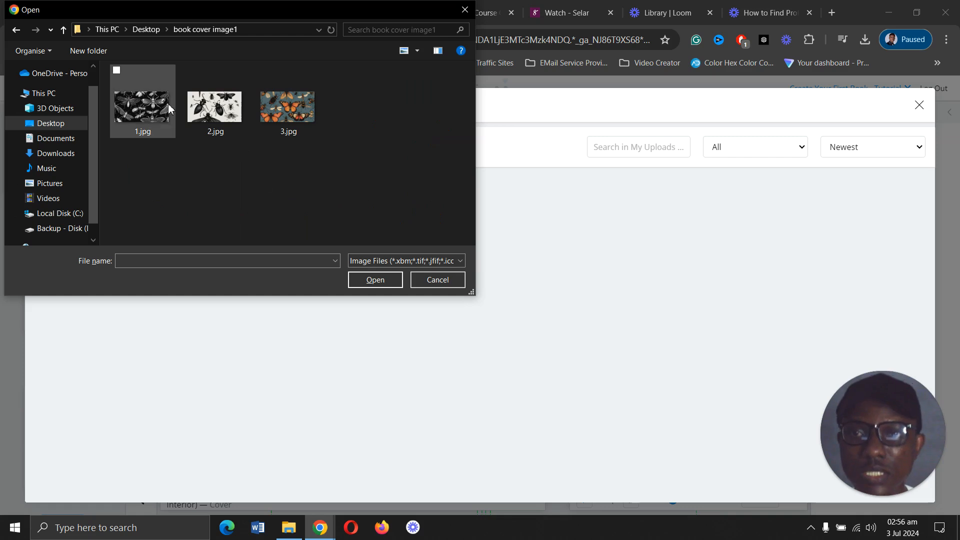
- Upload the images 1.jpg, 2.jpg and 3.jpg to the file library
left_click(117, 71)
left_click(190, 70)
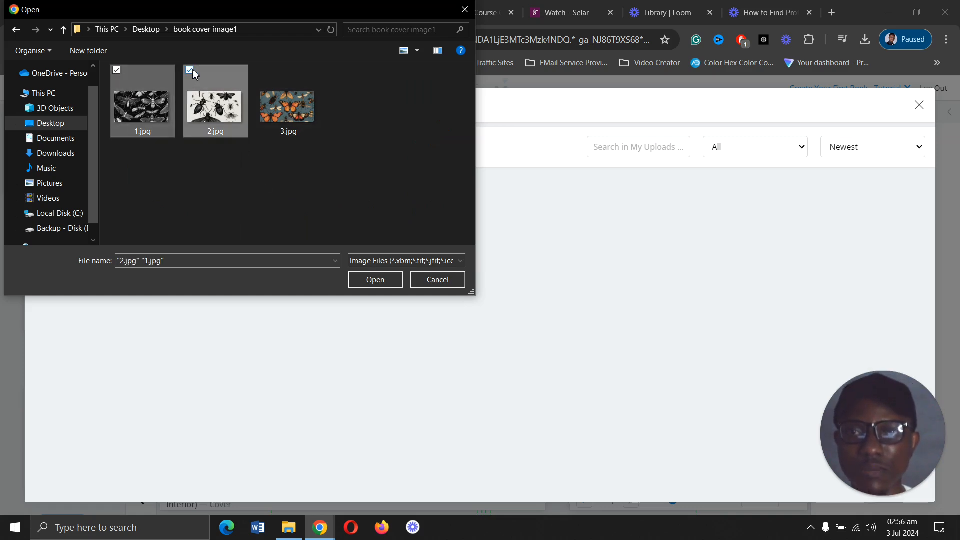
left_click(262, 71)
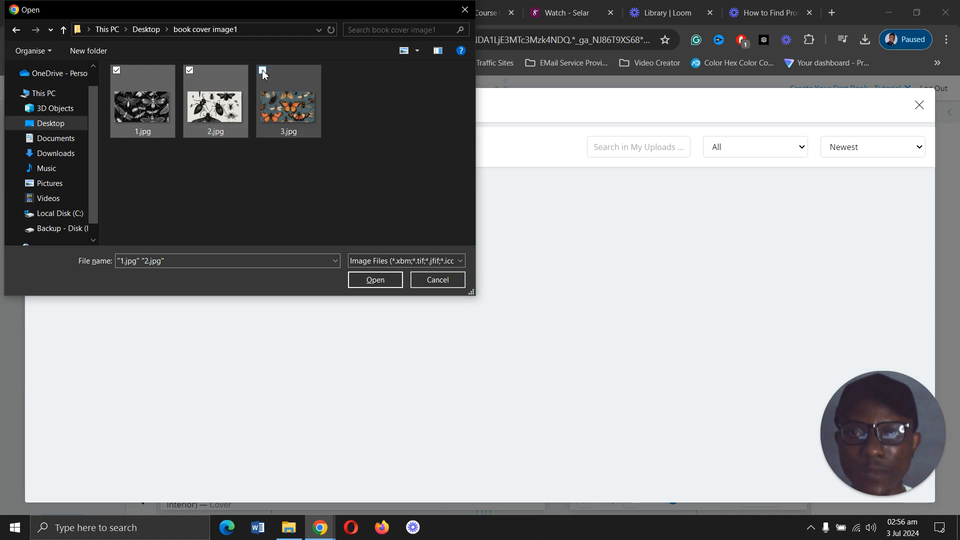
left_click(388, 278)
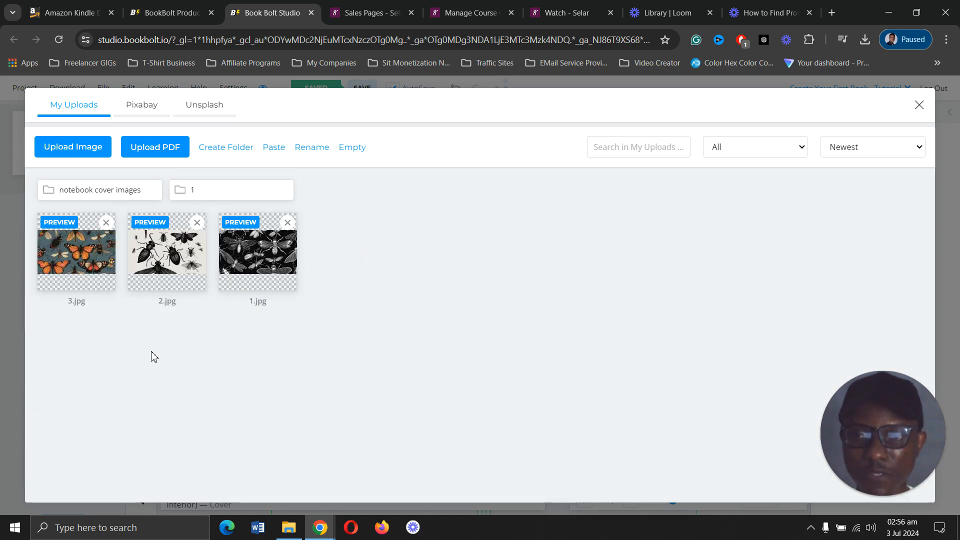
- Place the butterfly image 3.jpg on the cover and dismiss the crop and effects tips
left_click(69, 253)
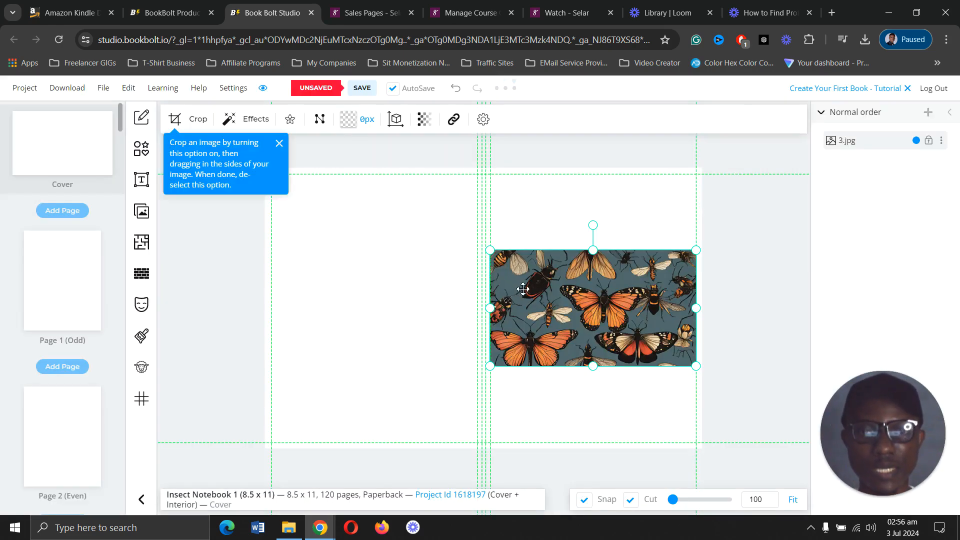
left_click(281, 148)
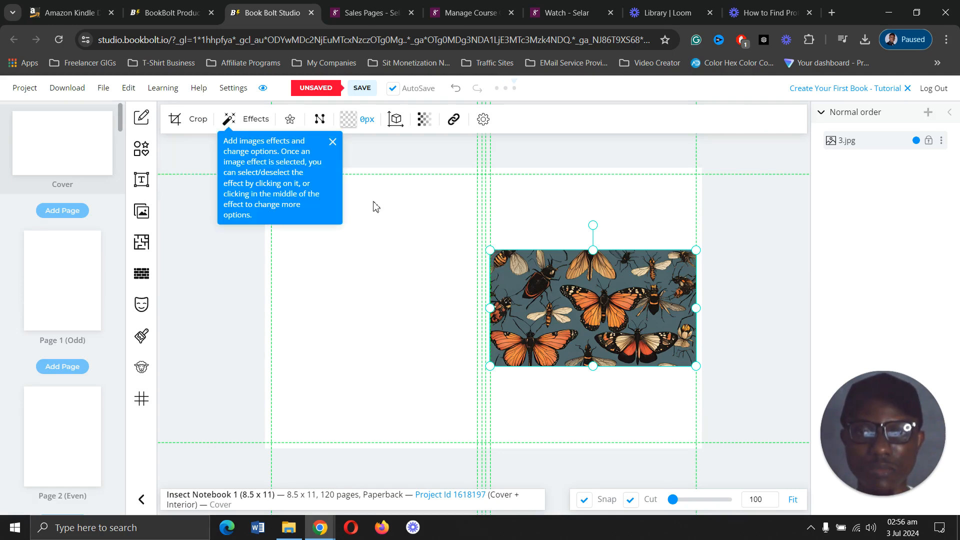
left_click(332, 142)
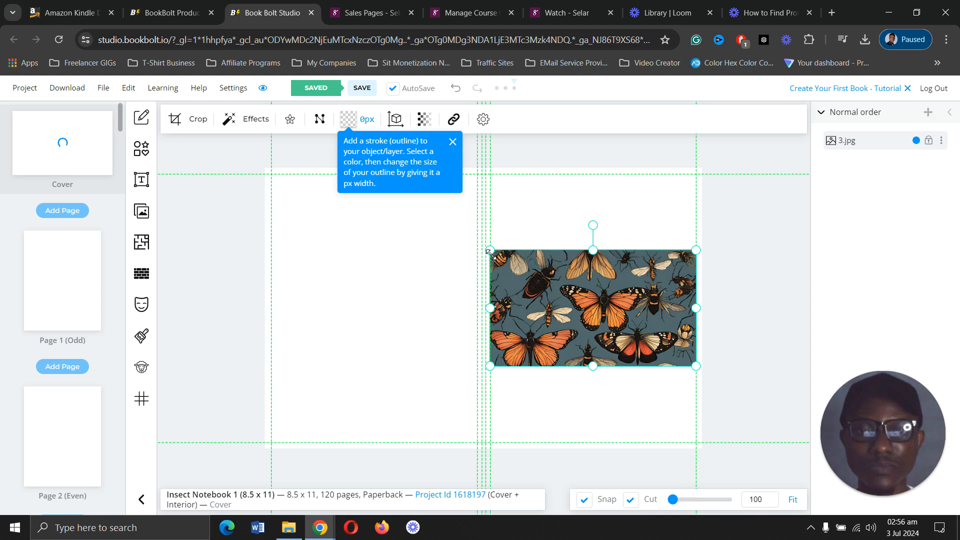
- Enlarge the butterfly image until it extends past all edges of the full cover, and deselect it
left_click_drag(491, 253, 325, 182)
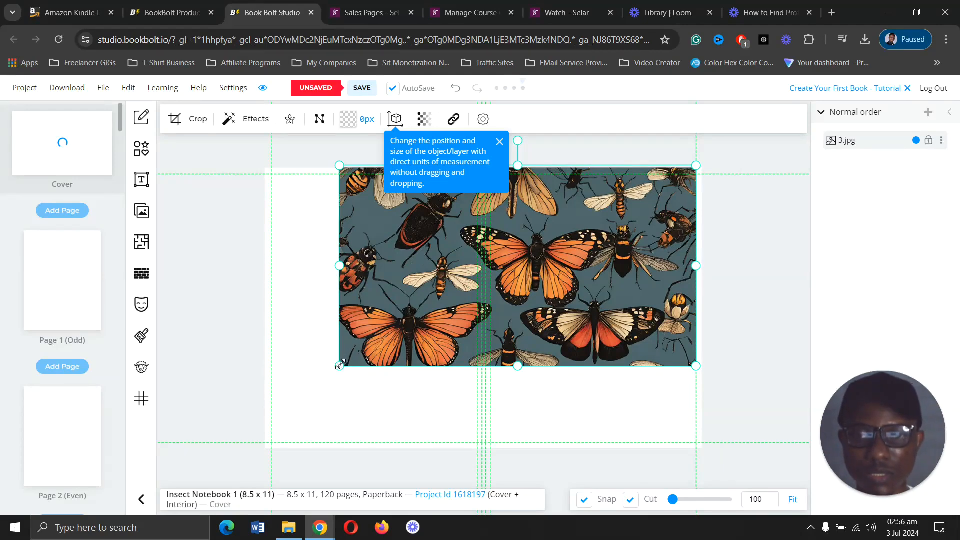
left_click_drag(331, 376, 280, 451)
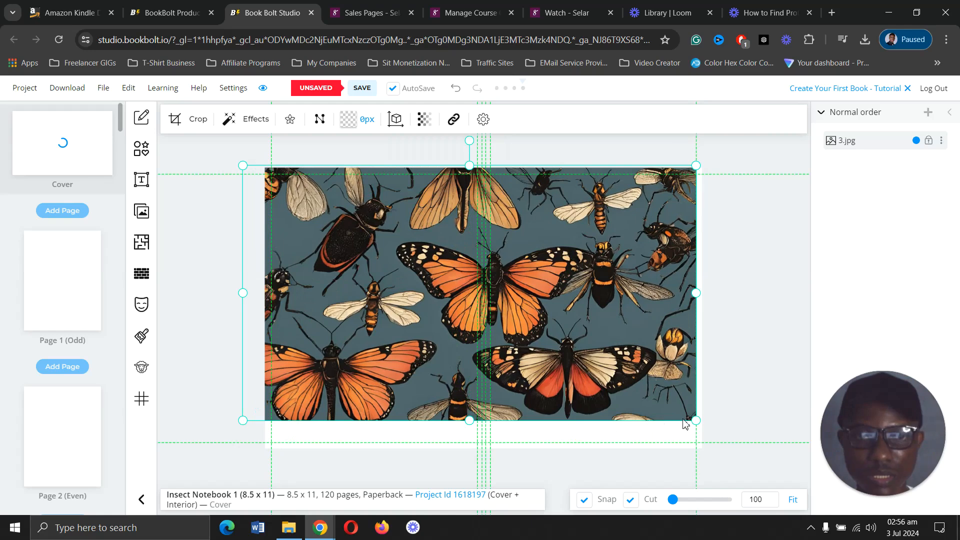
left_click_drag(694, 421, 716, 453)
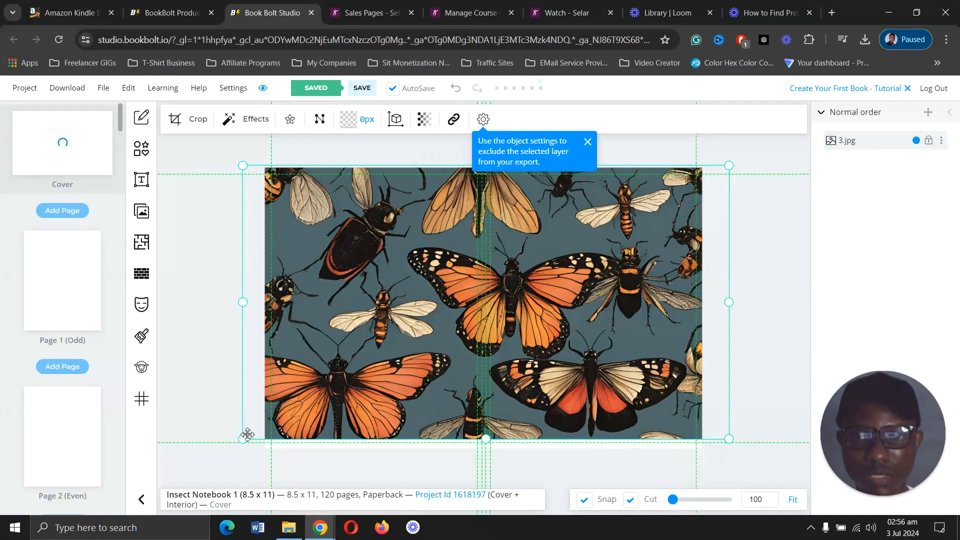
left_click_drag(247, 434, 216, 453)
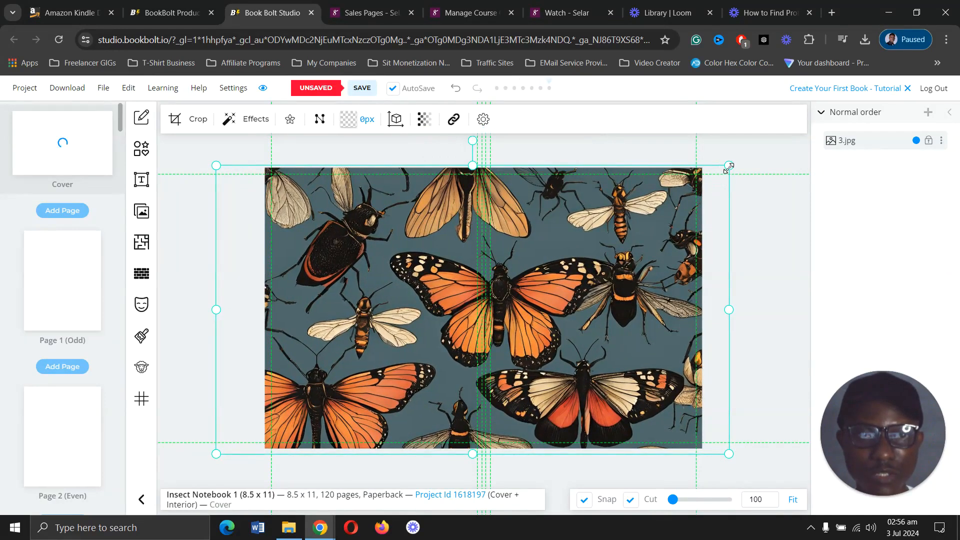
left_click_drag(728, 167, 739, 160)
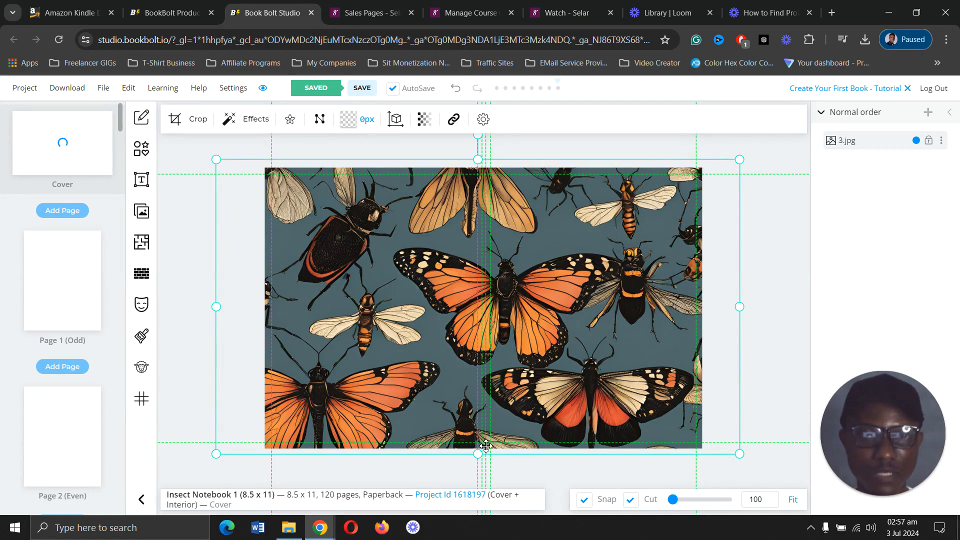
left_click(192, 319)
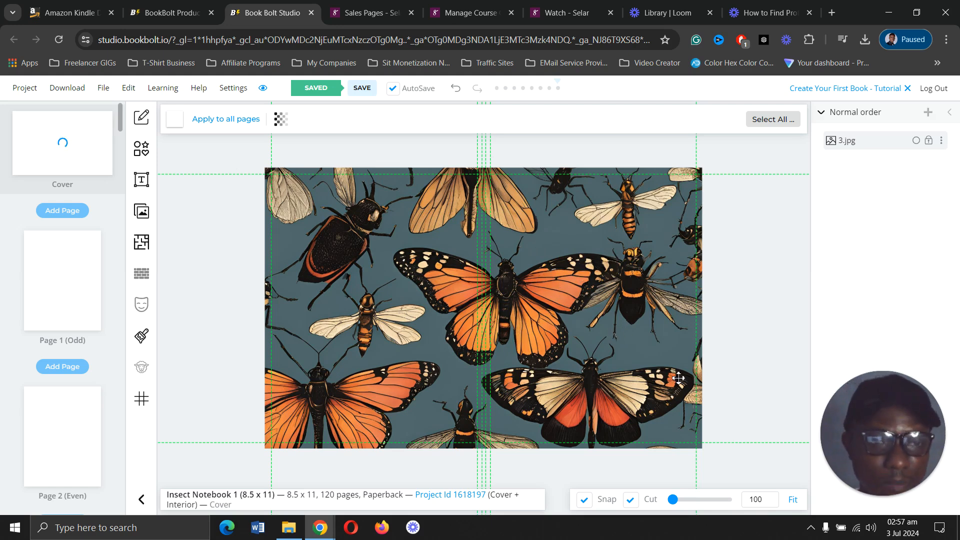
- Browse the shape library and add a rectangle to the cover
left_click(145, 150)
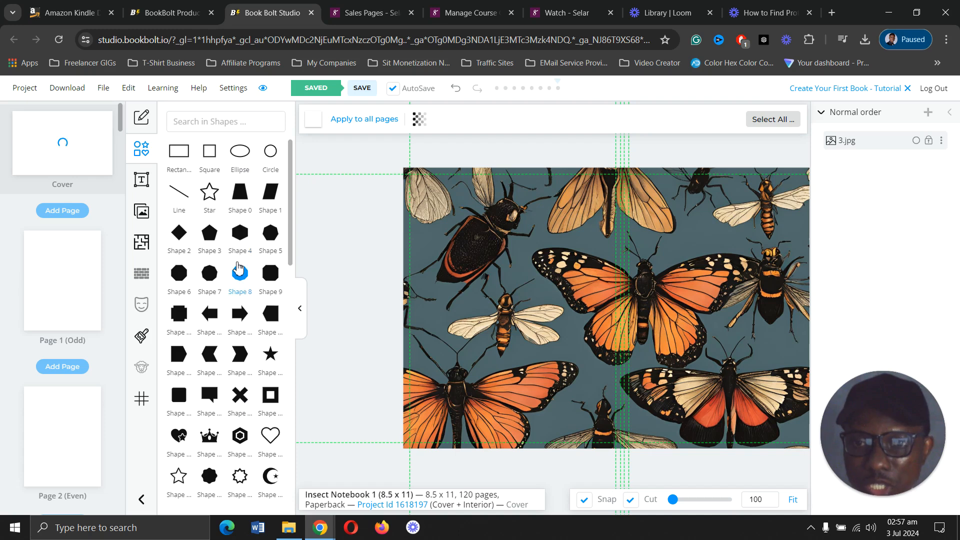
scroll(238, 269, "down", 6)
scroll(238, 268, "down", 6)
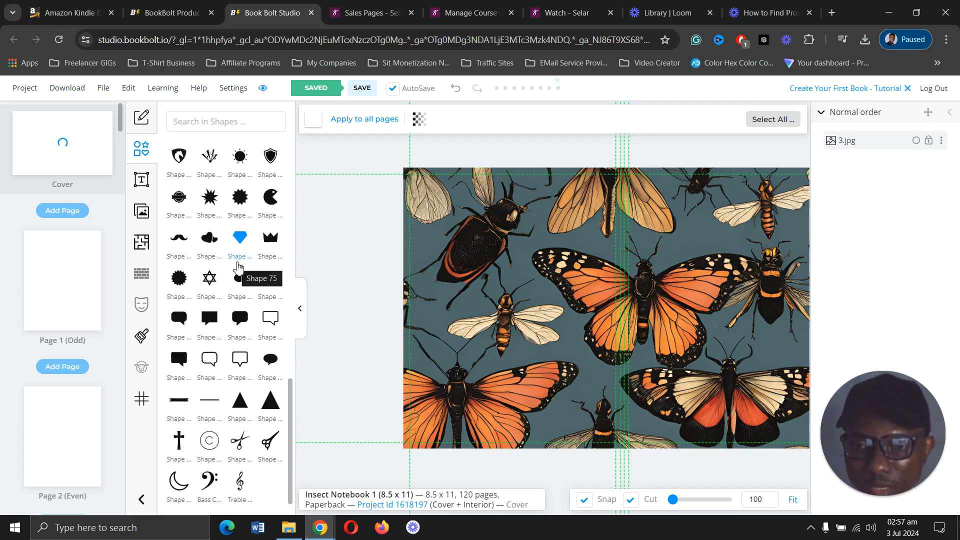
scroll(238, 269, "up", 9)
scroll(238, 268, "up", 5)
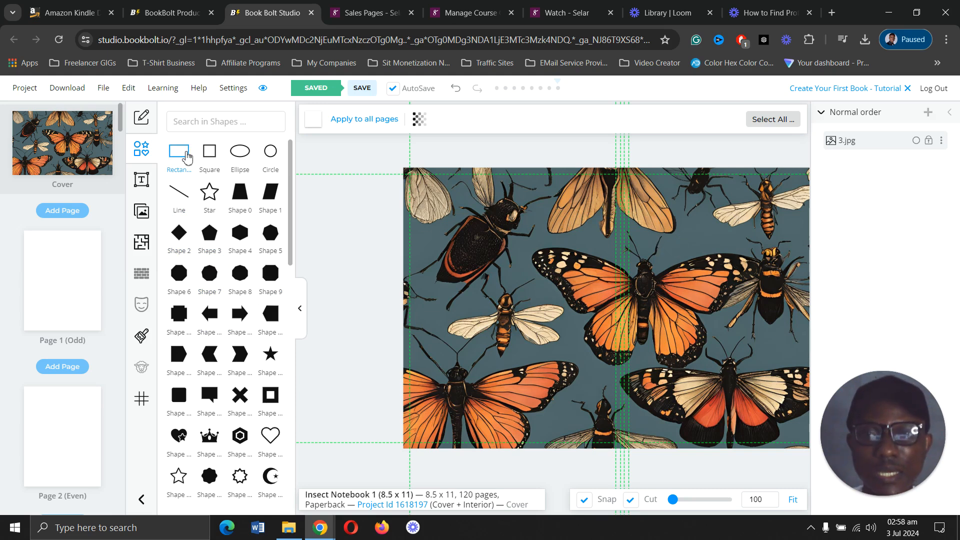
left_click(186, 158)
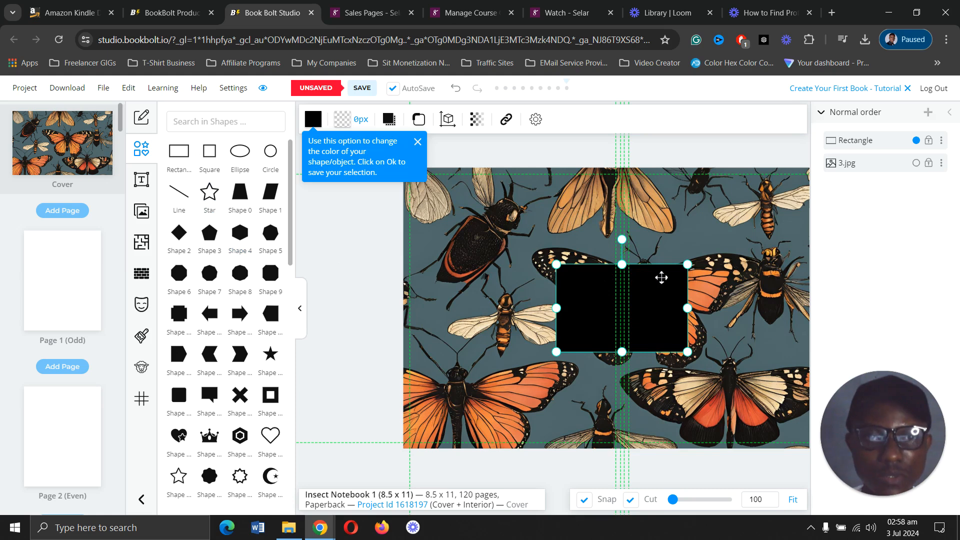
- Move the rectangle onto the upper part of the front cover and shrink it to a smaller title box
left_click_drag(659, 294, 762, 235)
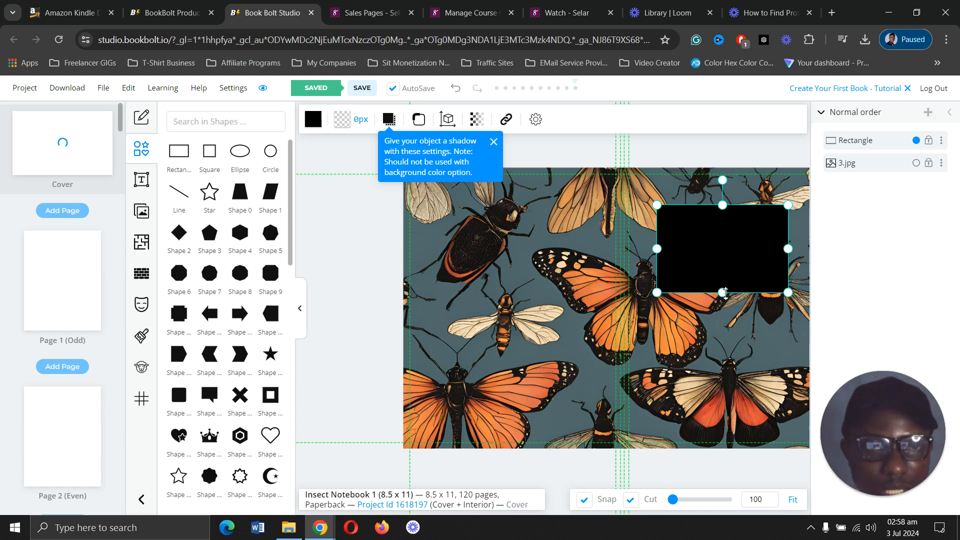
left_click_drag(724, 292, 723, 262)
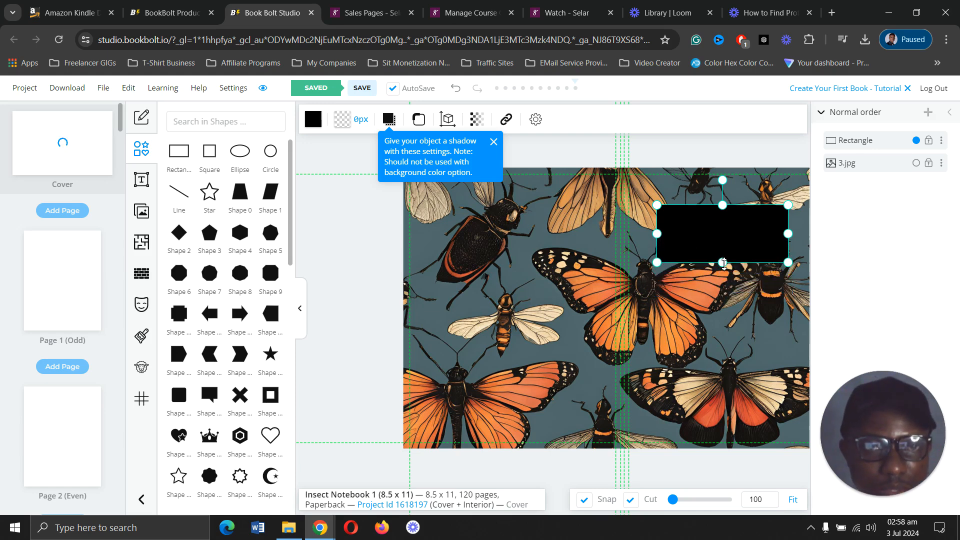
left_click_drag(789, 263, 751, 262)
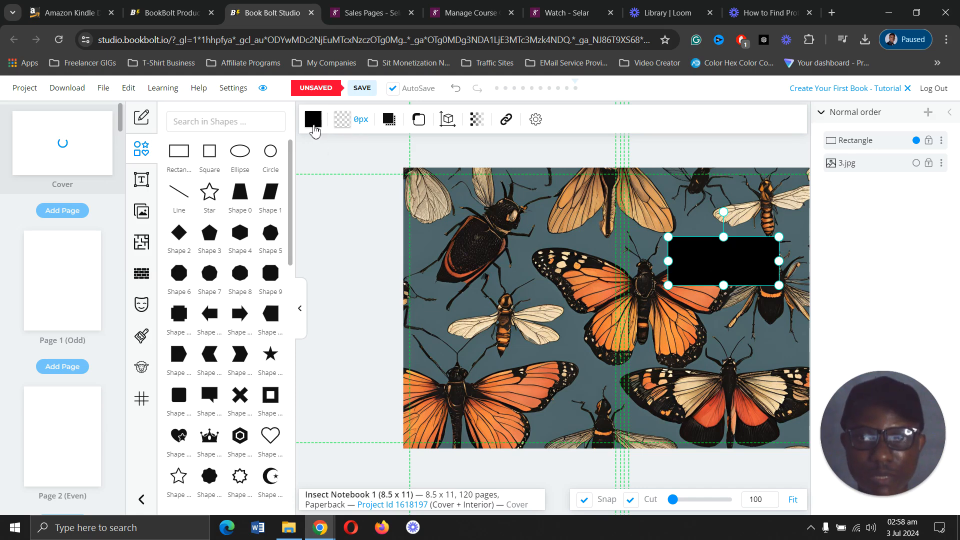
- Fill the rectangle with the pale pinkish-grey preset colour #E4D7D7
left_click(313, 120)
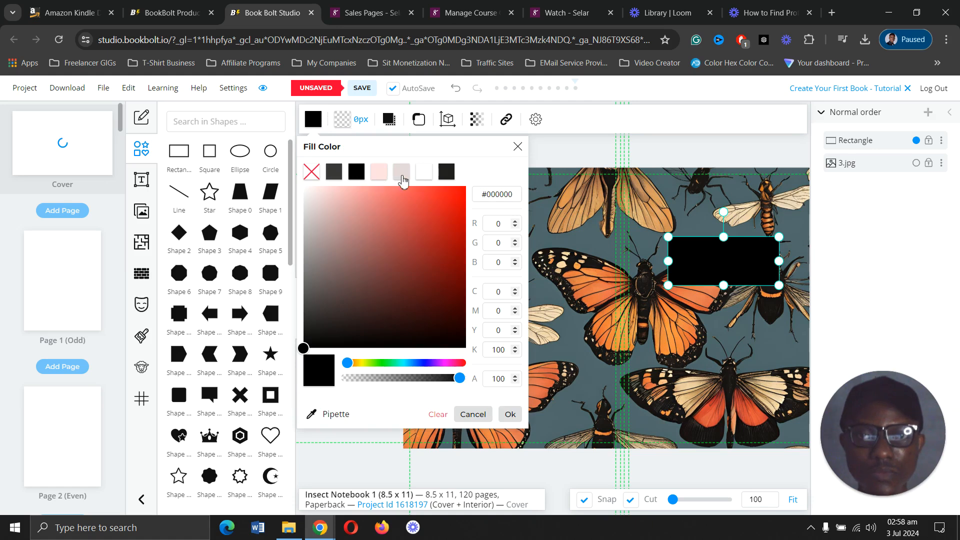
left_click(428, 178)
left_click(430, 178)
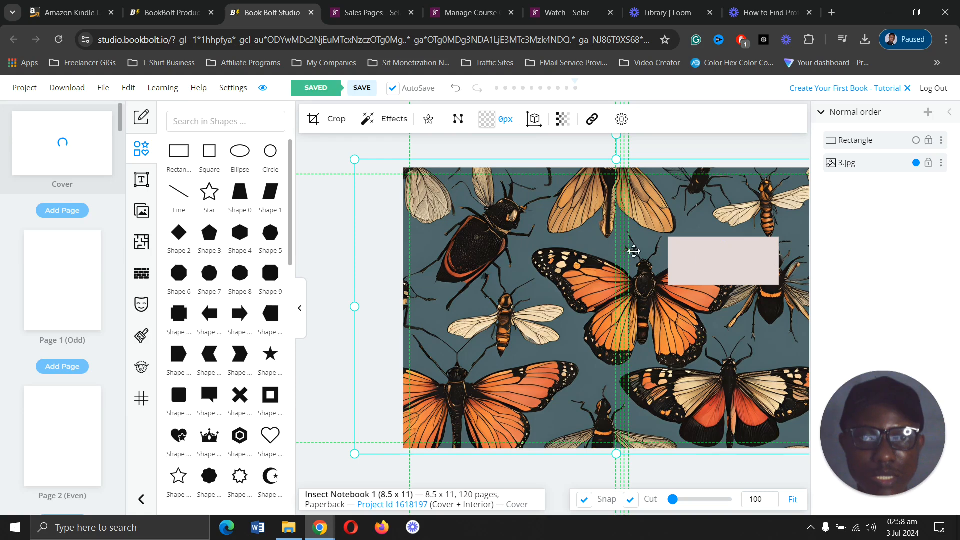
- Reselect the rectangle on the front cover and set its fill colour to white
left_click(697, 257)
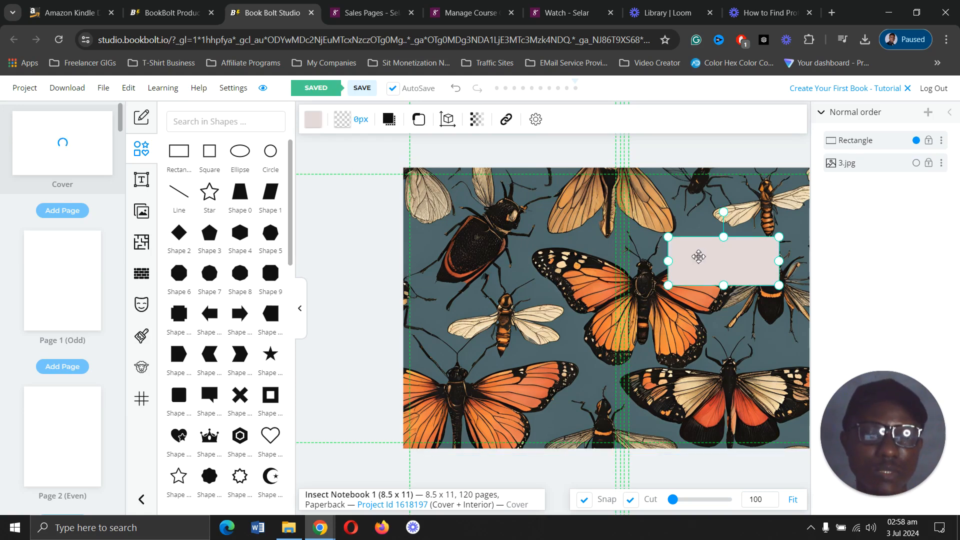
left_click(313, 120)
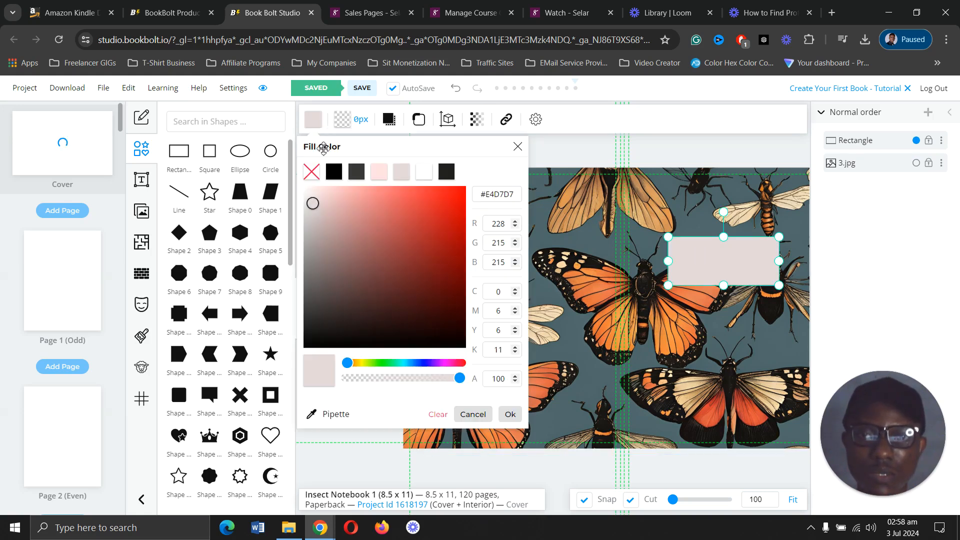
left_click(424, 172)
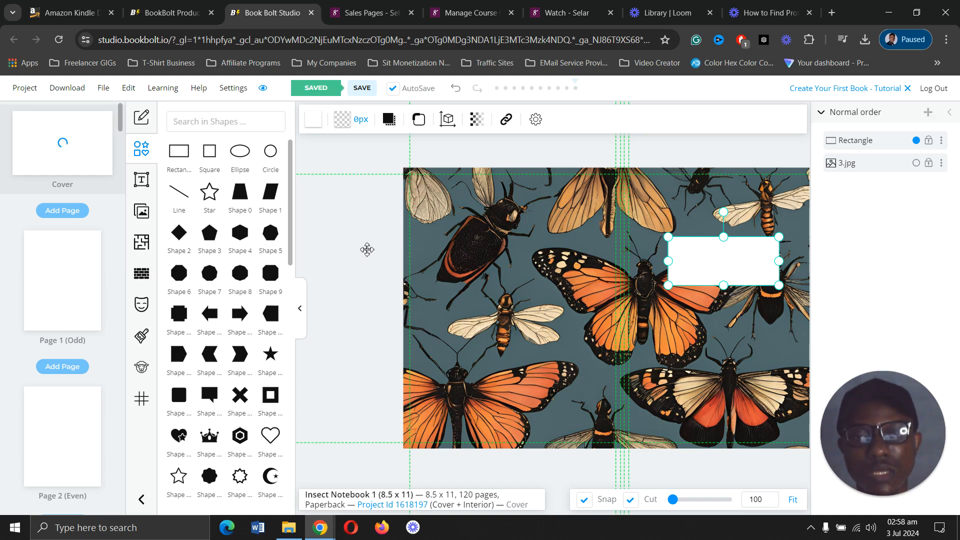
left_click(368, 249)
left_click(325, 229)
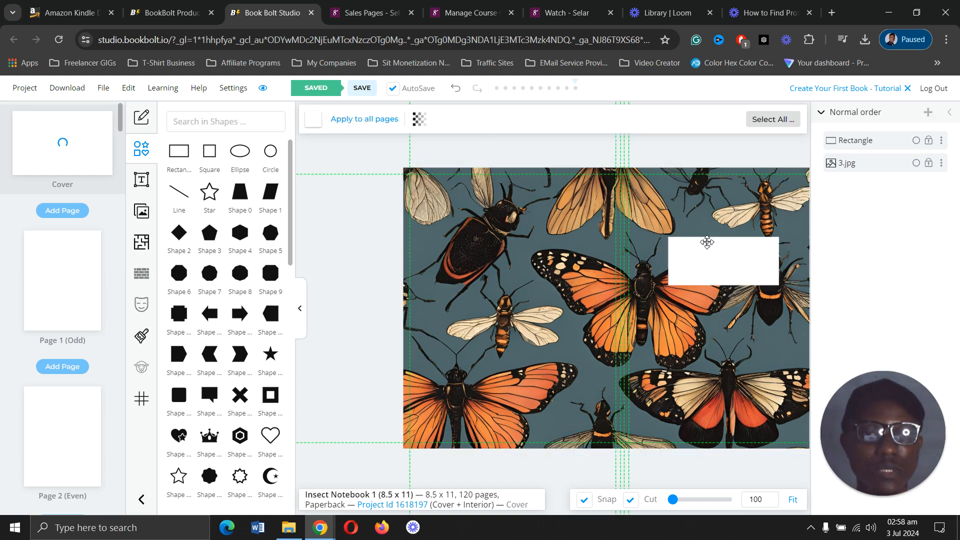
left_click(717, 262)
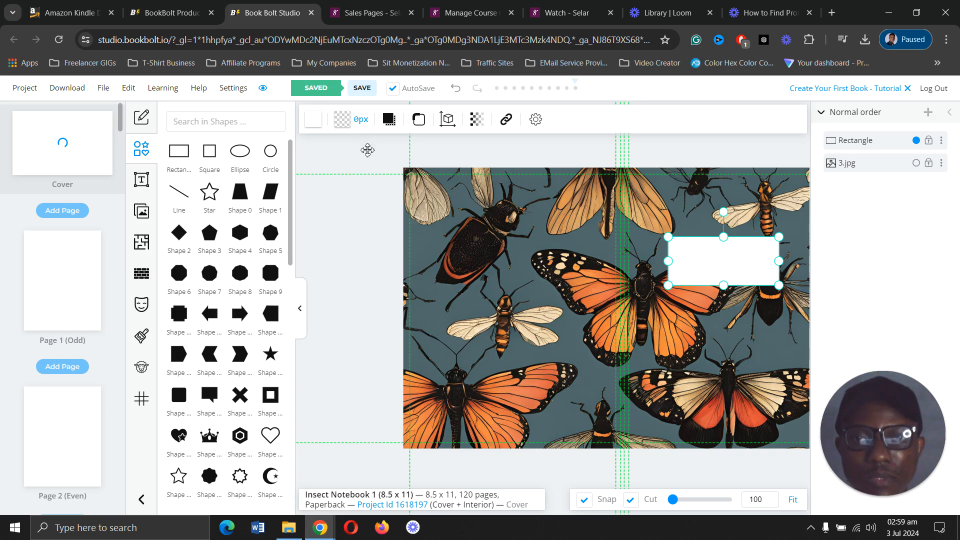
left_click(419, 120)
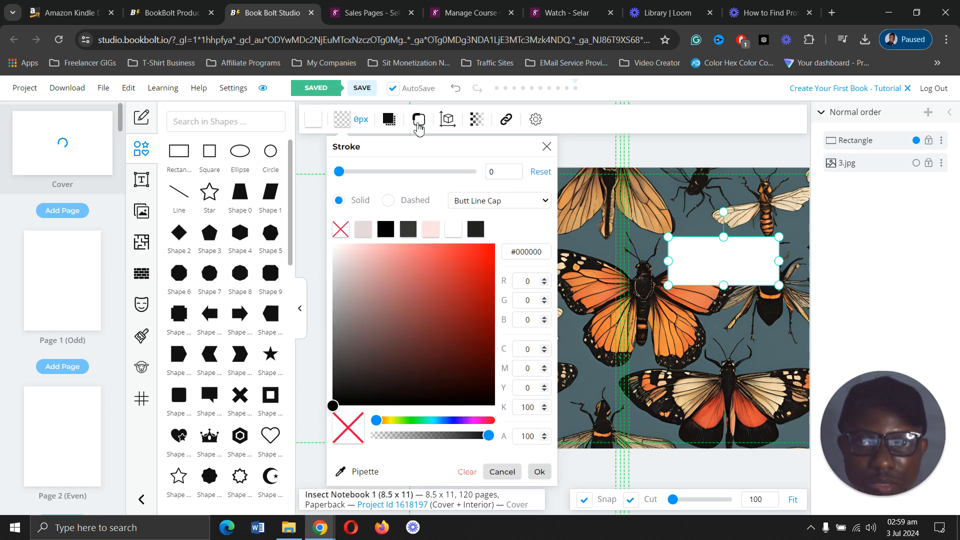
left_click(546, 147)
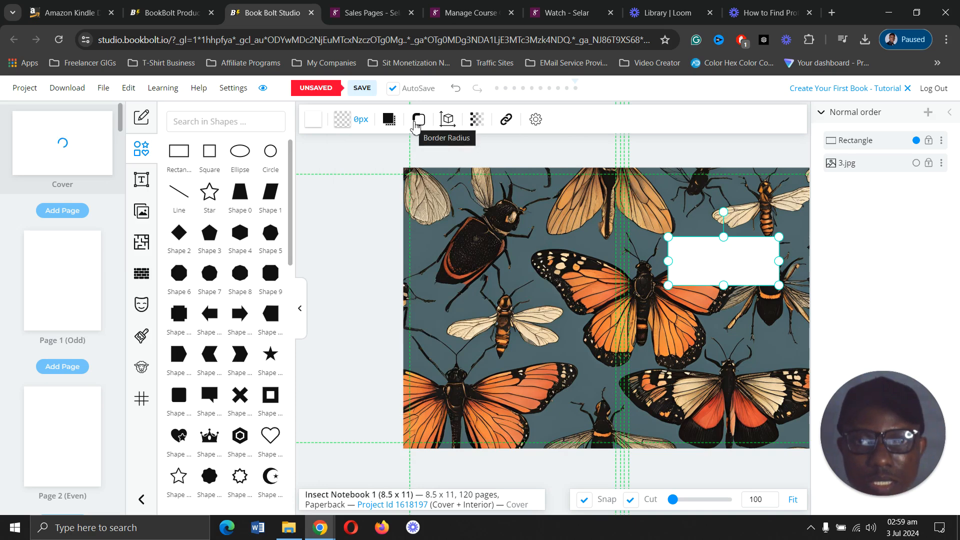
- Round the corners of the white rectangle with a border radius of 0.3 in
left_click(416, 125)
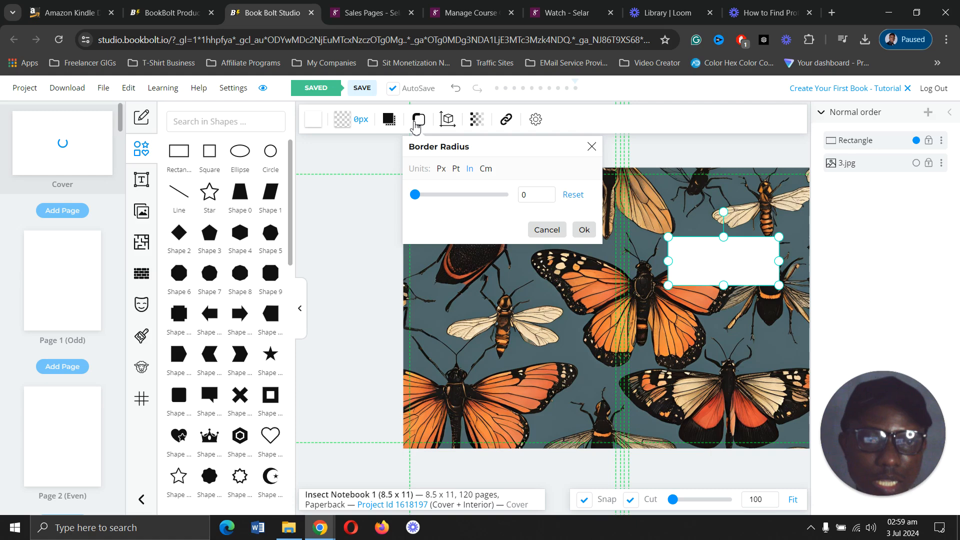
left_click(547, 193)
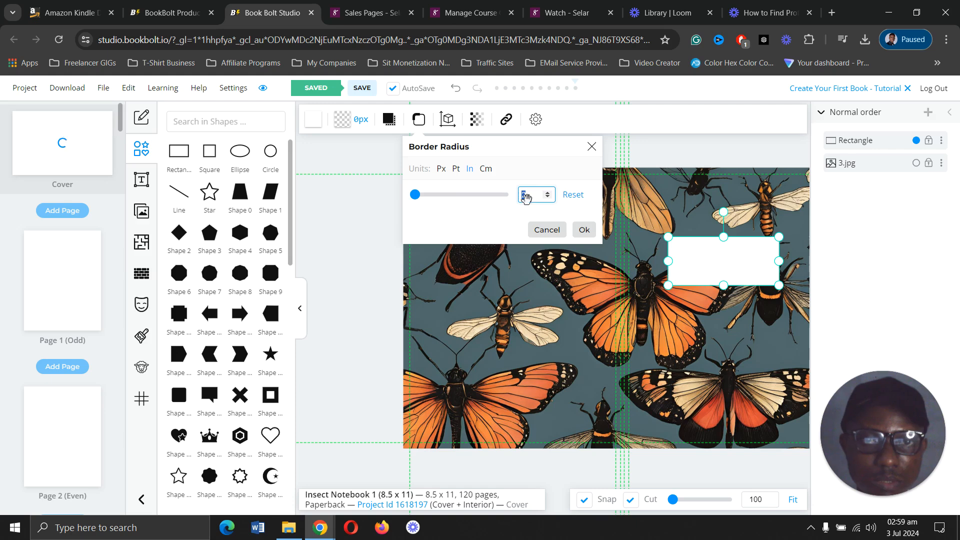
left_click(540, 172)
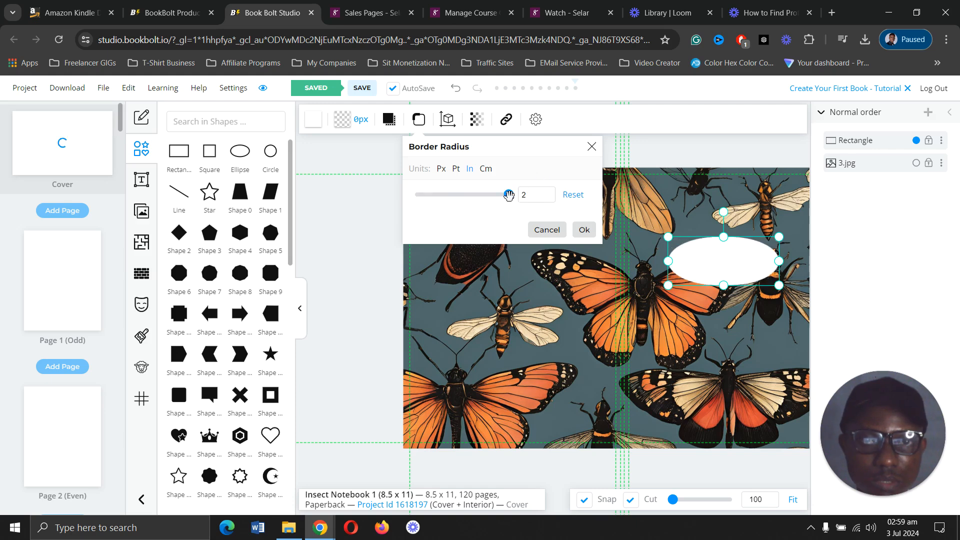
left_click_drag(508, 195, 444, 206)
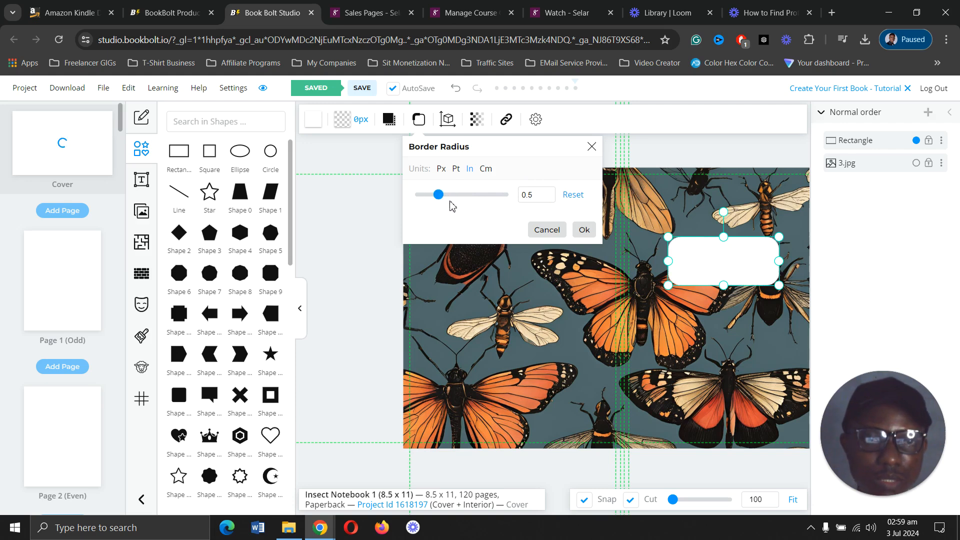
left_click(547, 199)
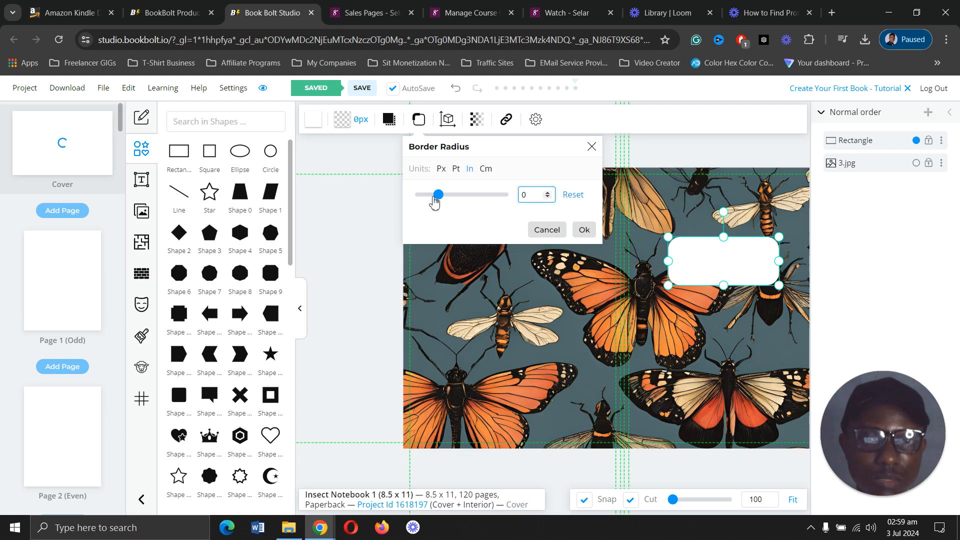
left_click_drag(438, 195, 429, 194)
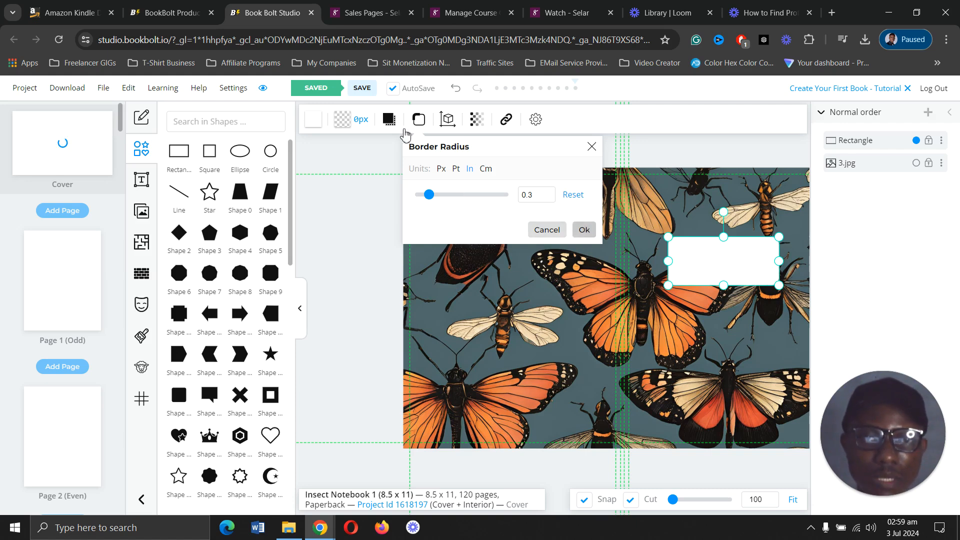
left_click(390, 121)
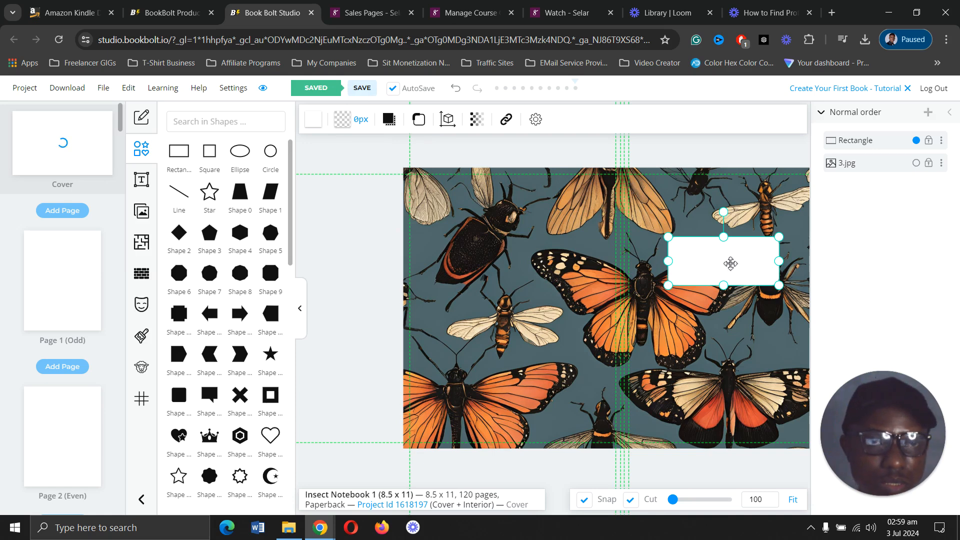
- Nudge the white rectangle slightly on the front cover
right_click(731, 264)
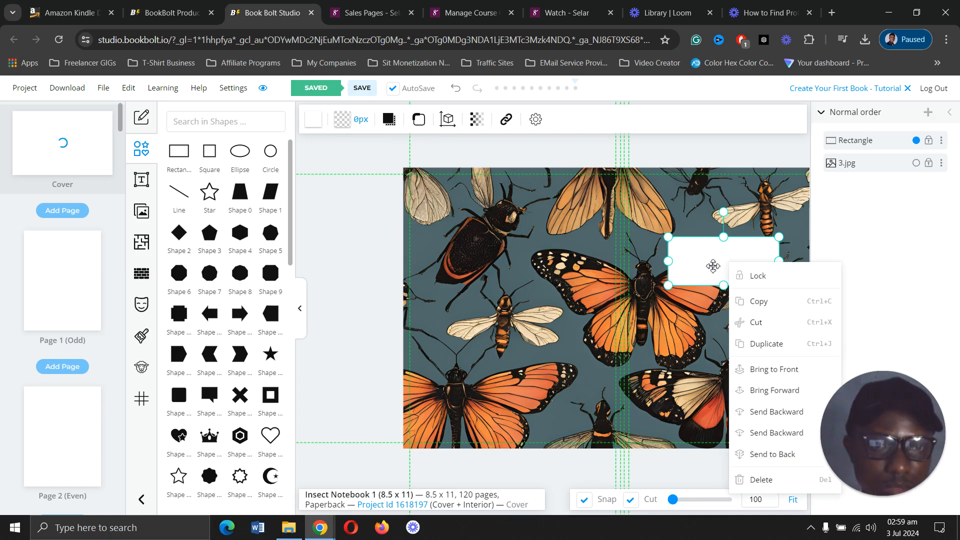
left_click(713, 266)
left_click_drag(711, 266, 713, 265)
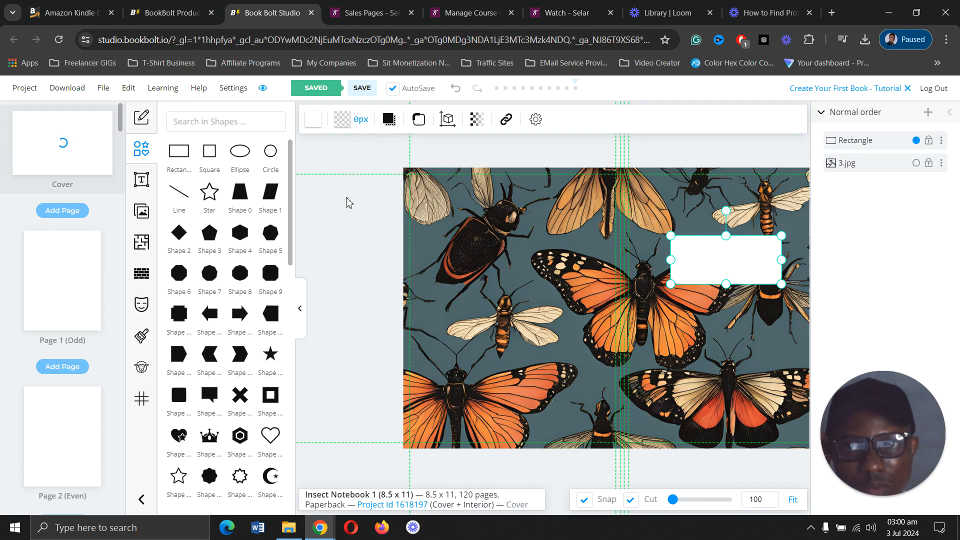
- Make a single freehand mark beside the cover in drawing mode, and exit drawing mode
left_click(143, 120)
left_click(184, 220)
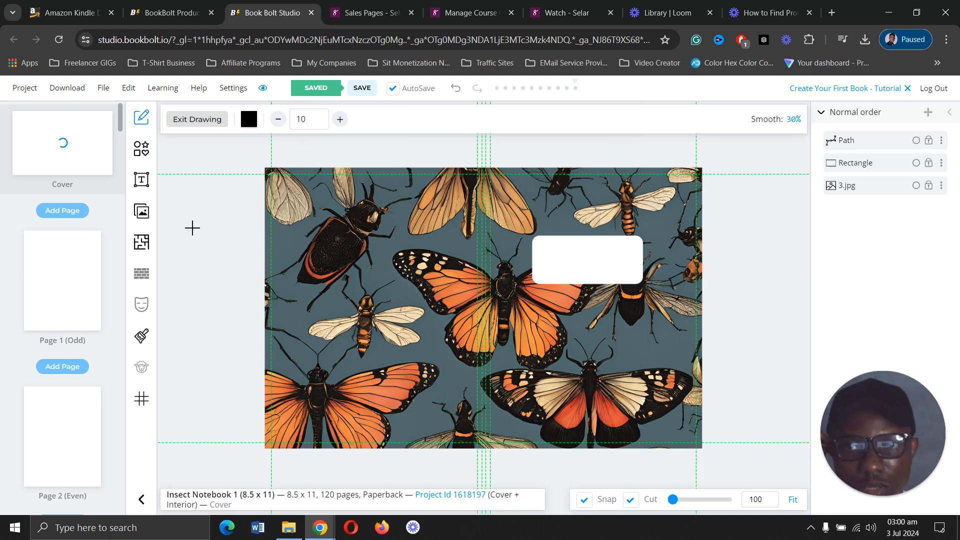
left_click(142, 118)
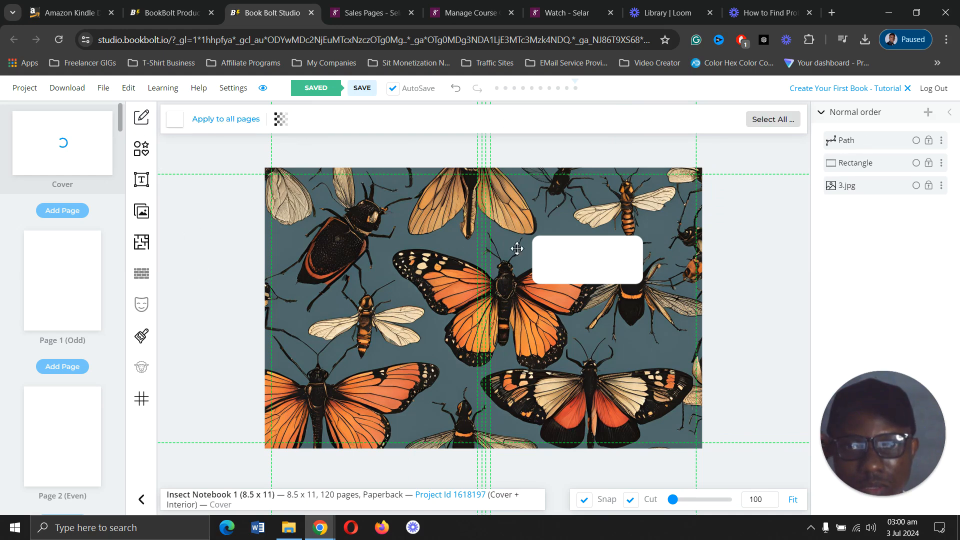
- Select the white rectangle and examine its opacity and other settings
left_click(553, 255)
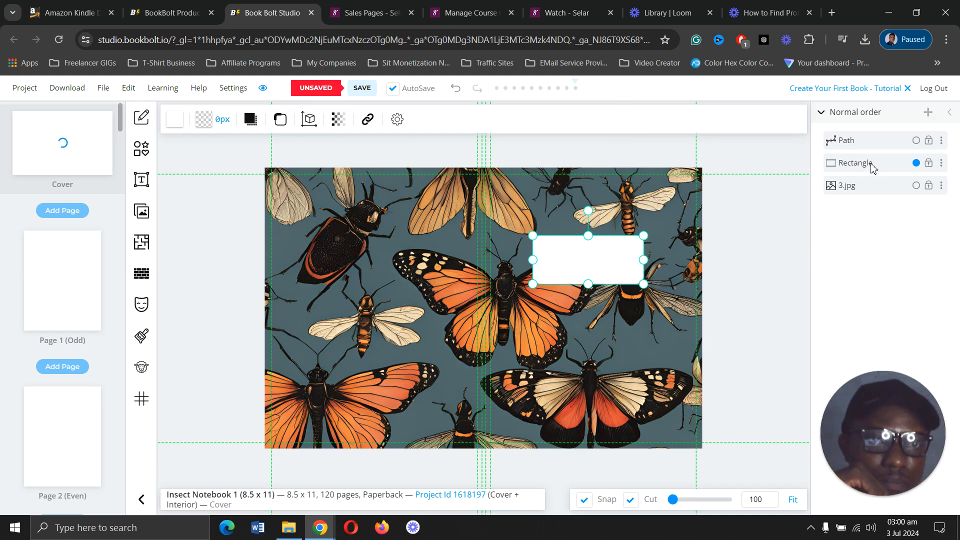
left_click(339, 120)
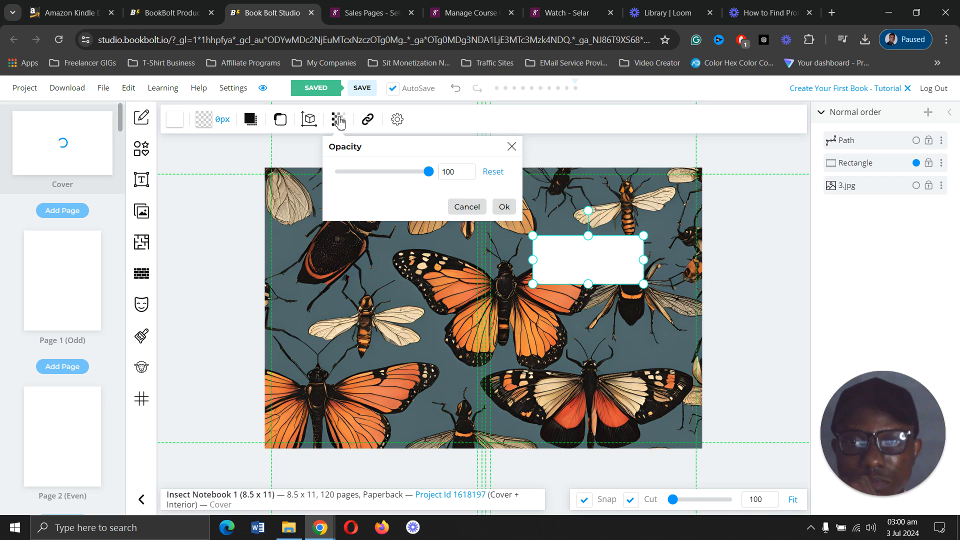
left_click(339, 120)
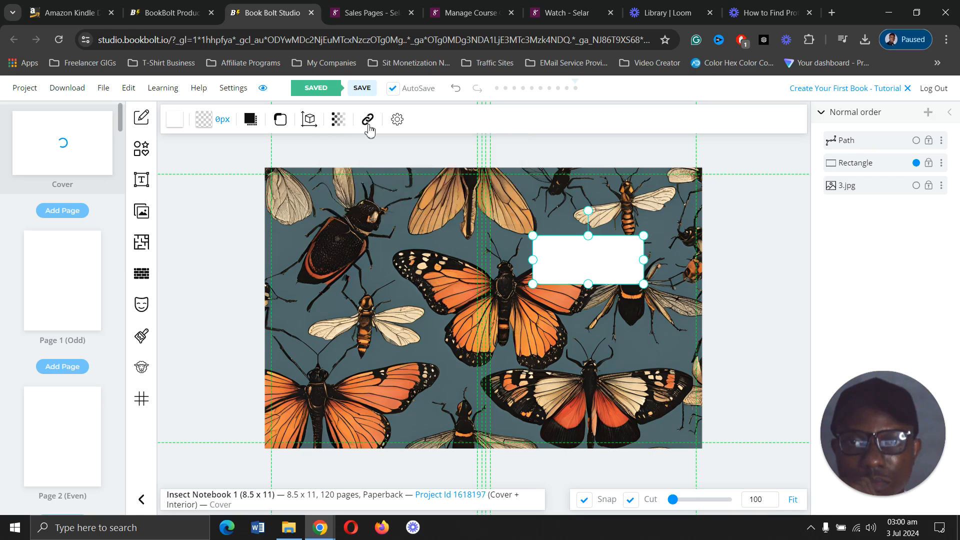
left_click(398, 120)
left_click(397, 120)
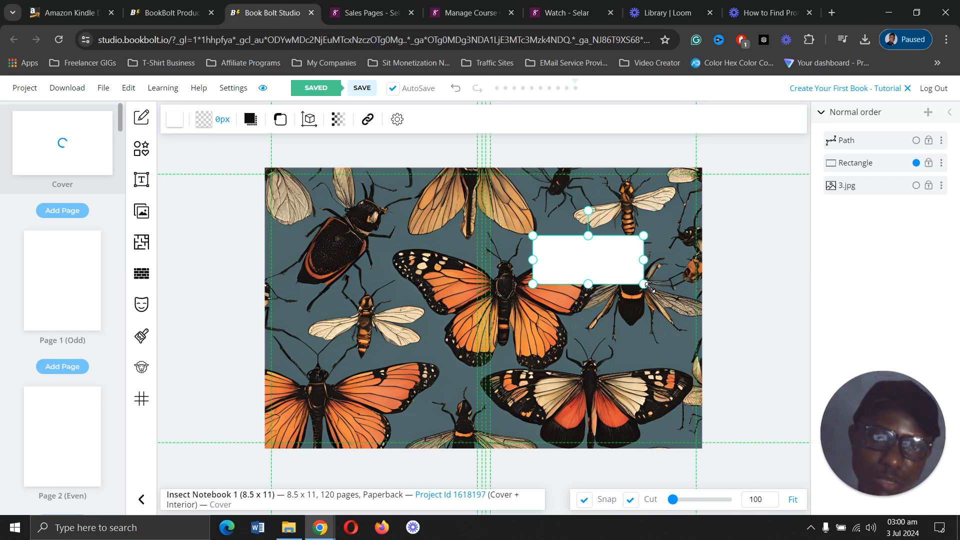
- Enlarge the white title box slightly and move it a little higher, centred on the front cover
left_click_drag(651, 288, 651, 288)
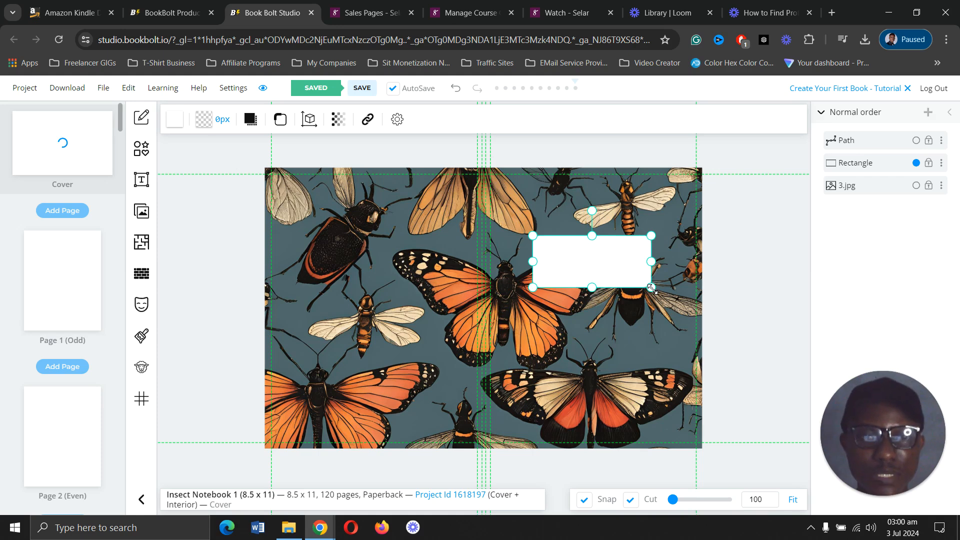
left_click(186, 241)
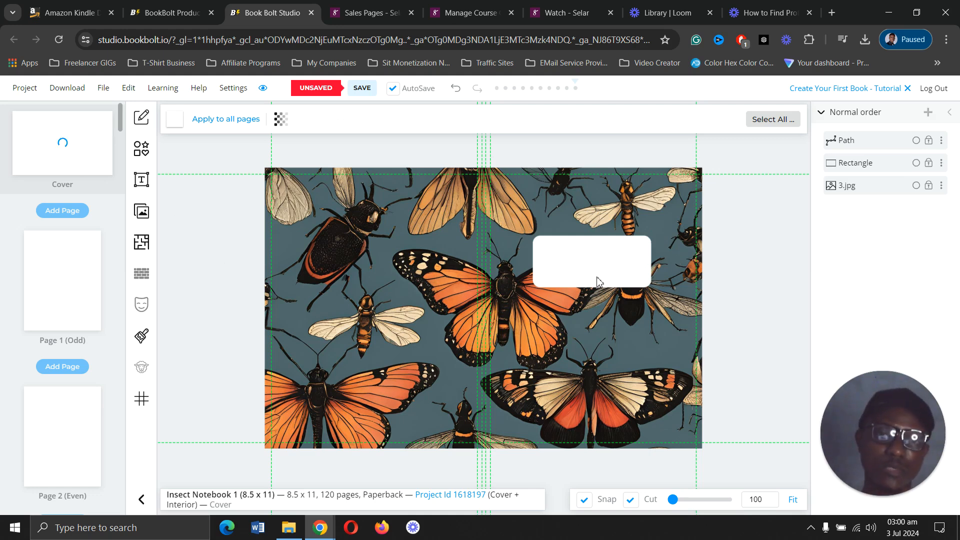
left_click_drag(591, 267, 594, 260)
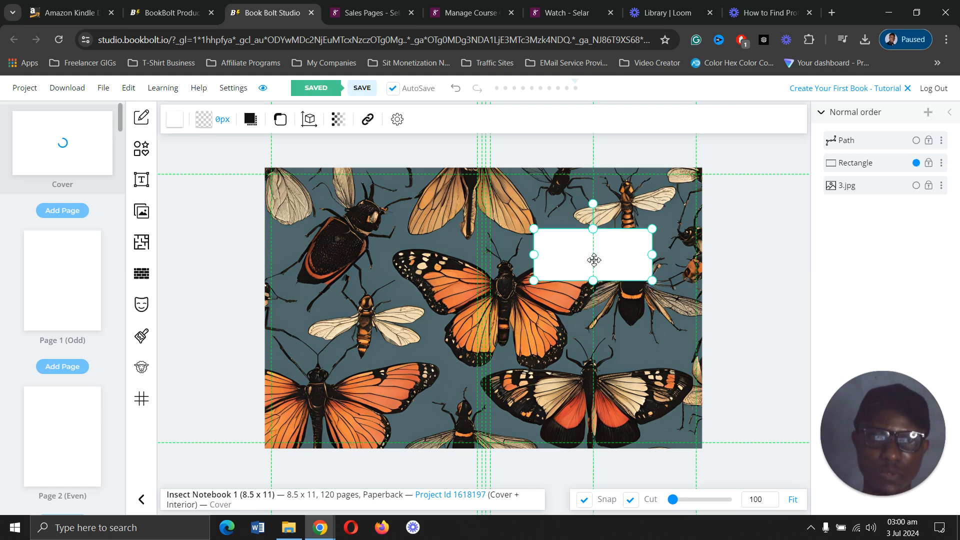
left_click(200, 238)
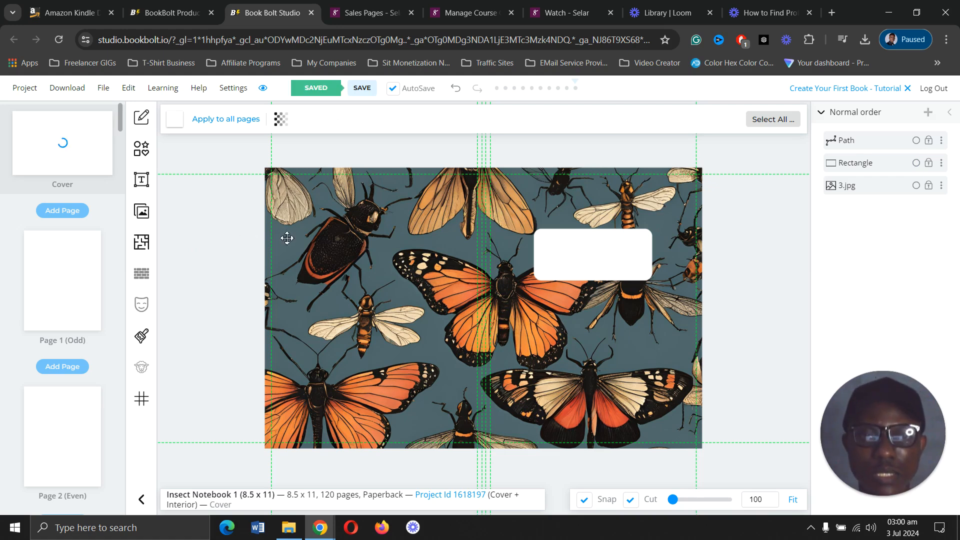
- Add a heading and a bridge-style text to the cover
left_click(142, 182)
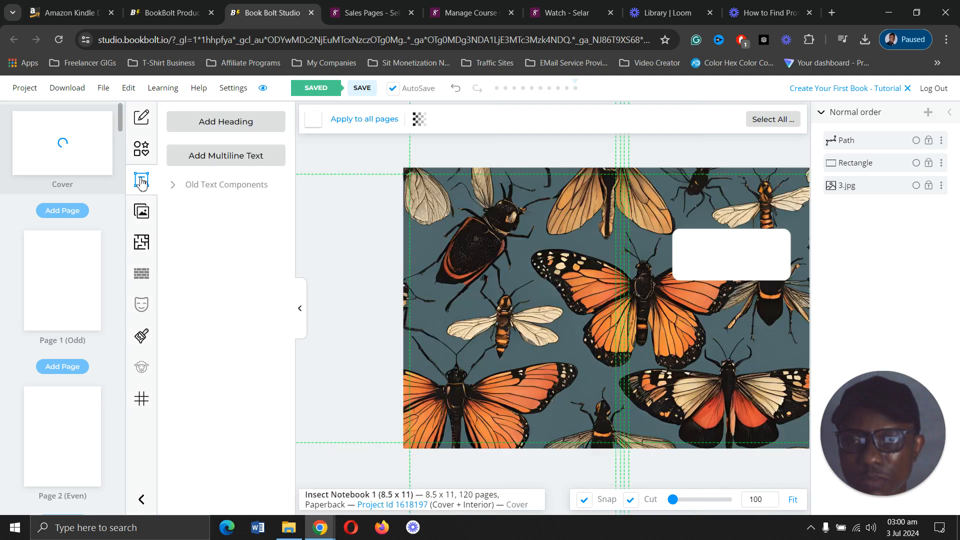
left_click(223, 128)
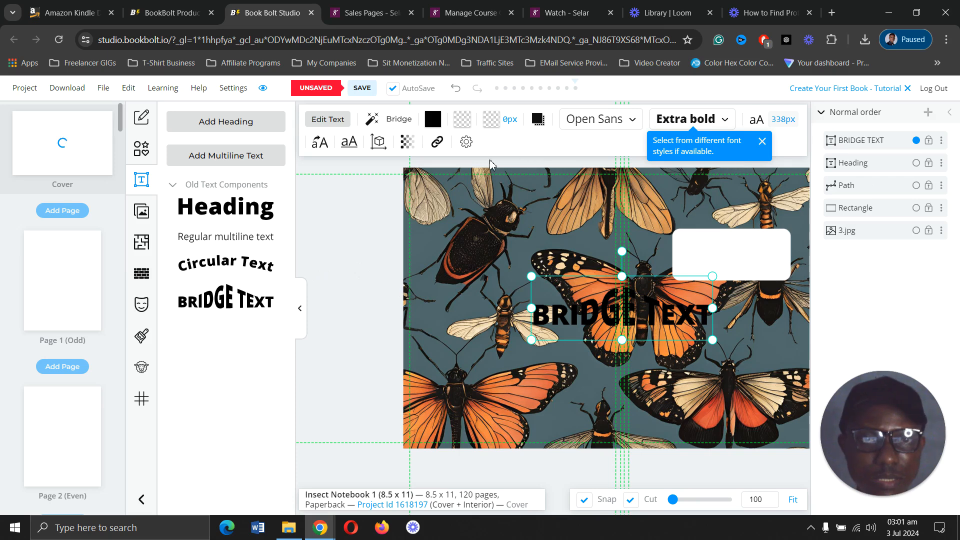
- Replace the wording of the bridge-style text with "NoteBook"
left_click(320, 123)
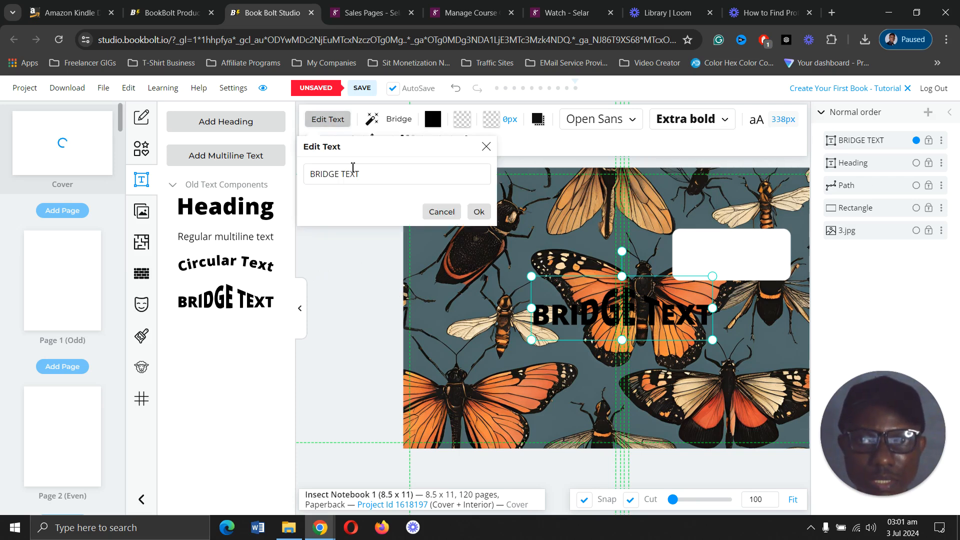
left_click(366, 174)
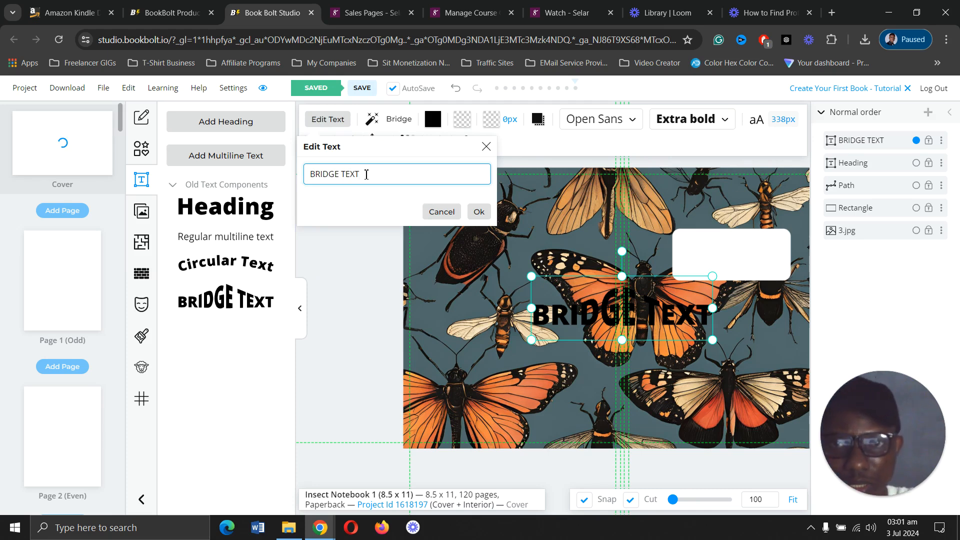
key("BackSpace")
key("BackSpace")
key("BackSpace")
key("BackSpace")
key("BackSpace")
key("BackSpace")
key("BackSpace")
key("BackSpace")
key("BackSpace")
key("BackSpace")
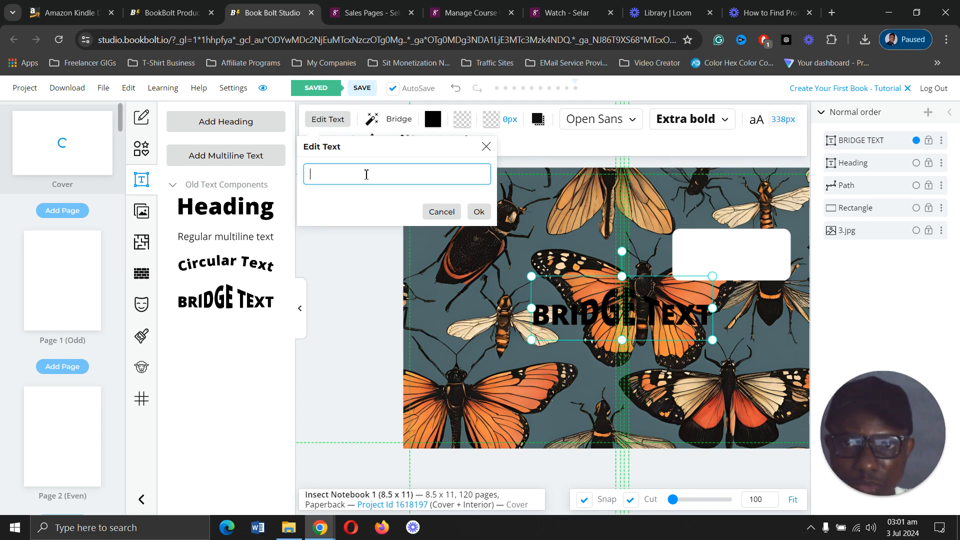
type("Not")
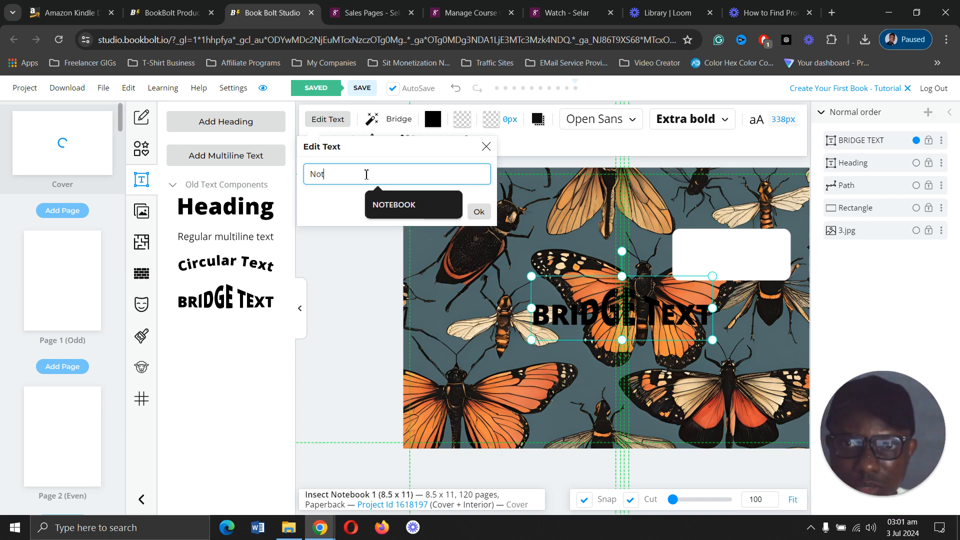
type("eB")
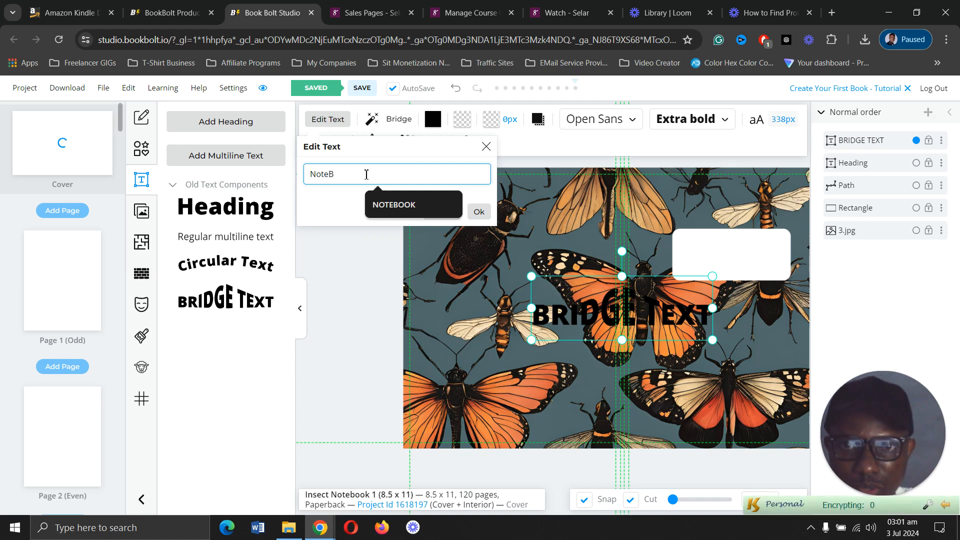
type("ook")
left_click(340, 206)
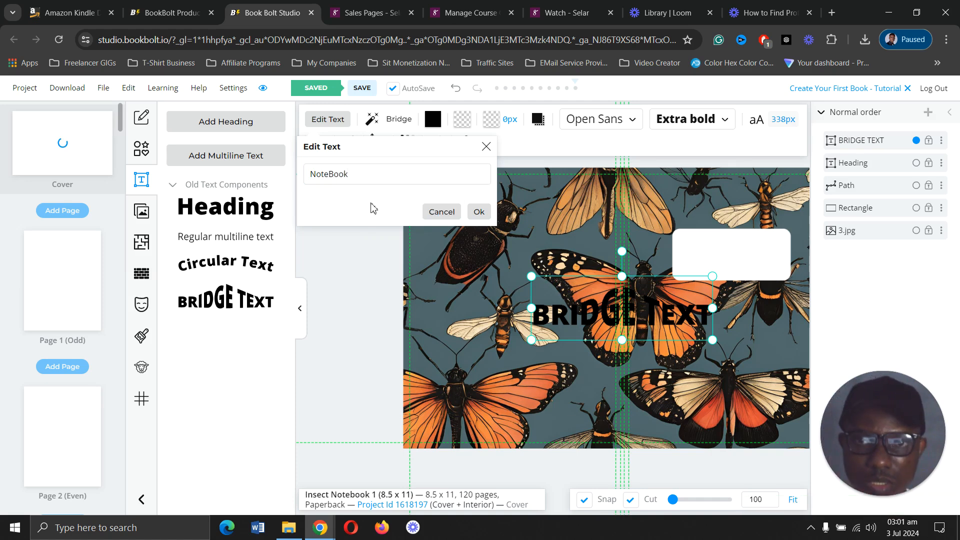
left_click(476, 212)
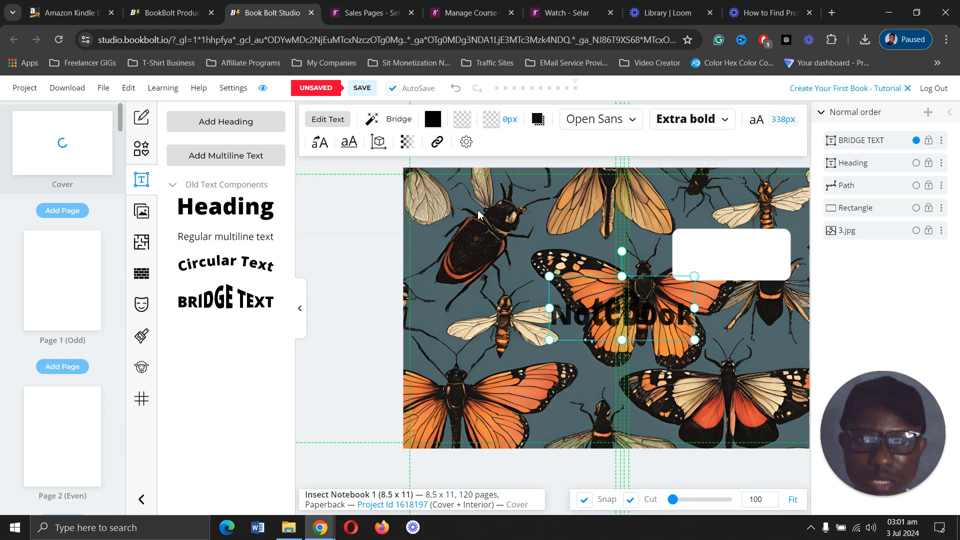
- Move the "NoteBook" text onto the white title box, shrink it, and centre it near the box's upper edge
left_click_drag(665, 310, 763, 253)
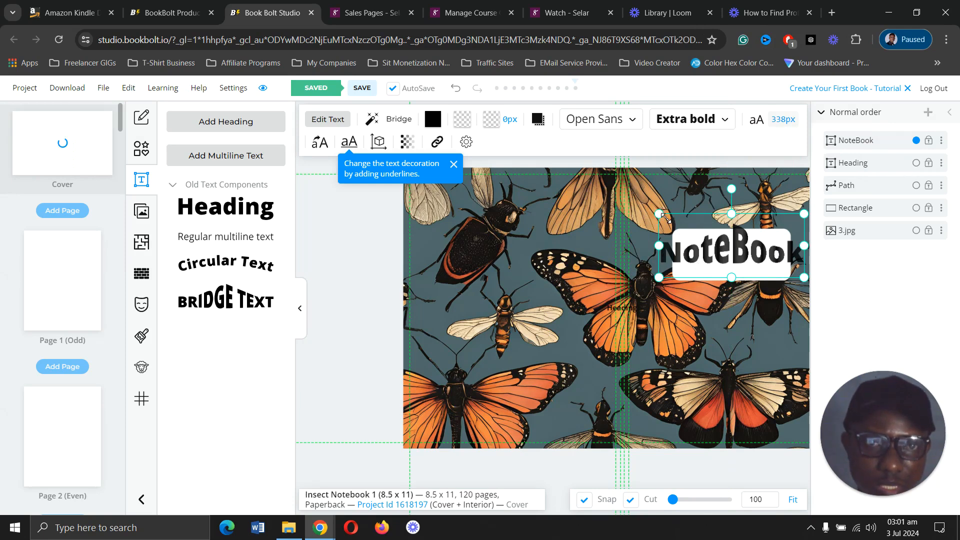
left_click_drag(716, 253, 736, 243)
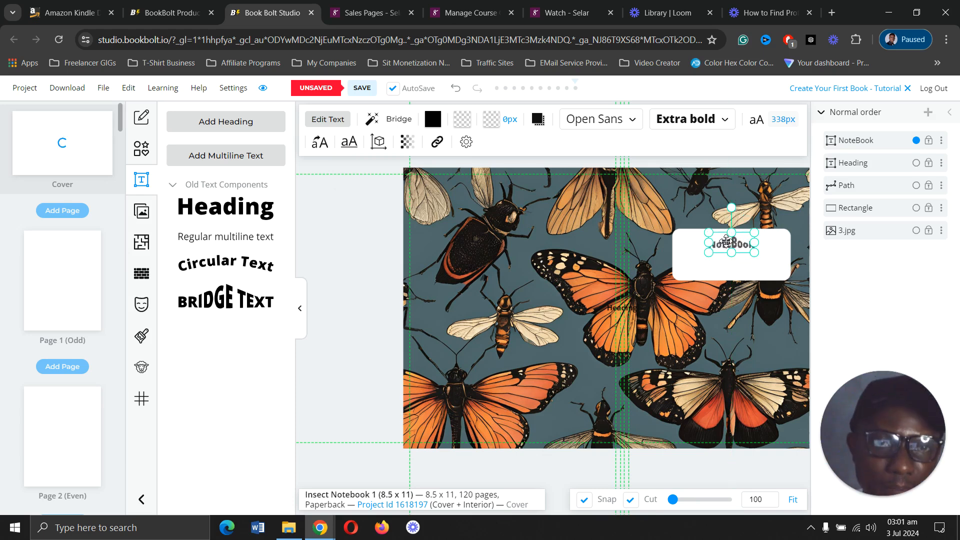
left_click_drag(726, 244, 726, 239)
left_click(339, 263)
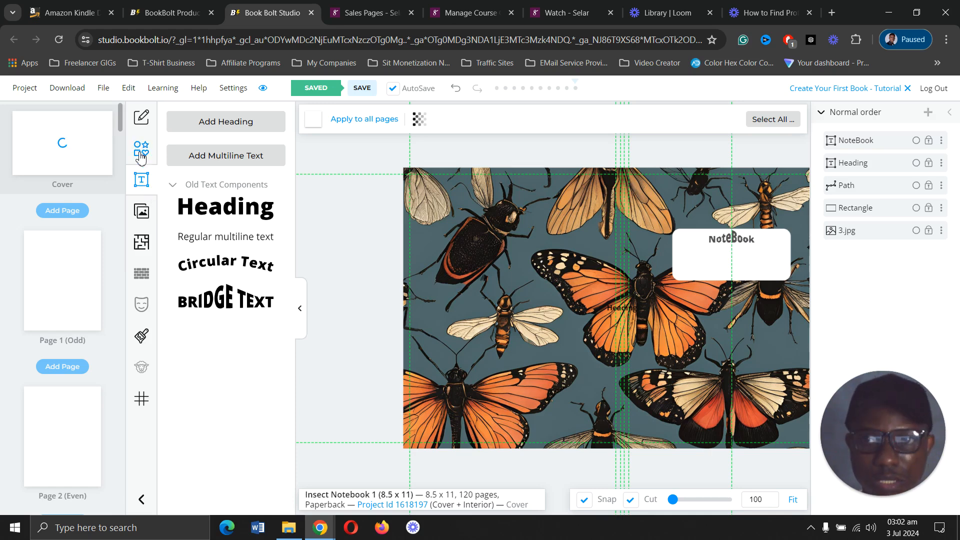
- Add a multiline text to the cover and replace its placeholder wording with a long row of dots
left_click(176, 184)
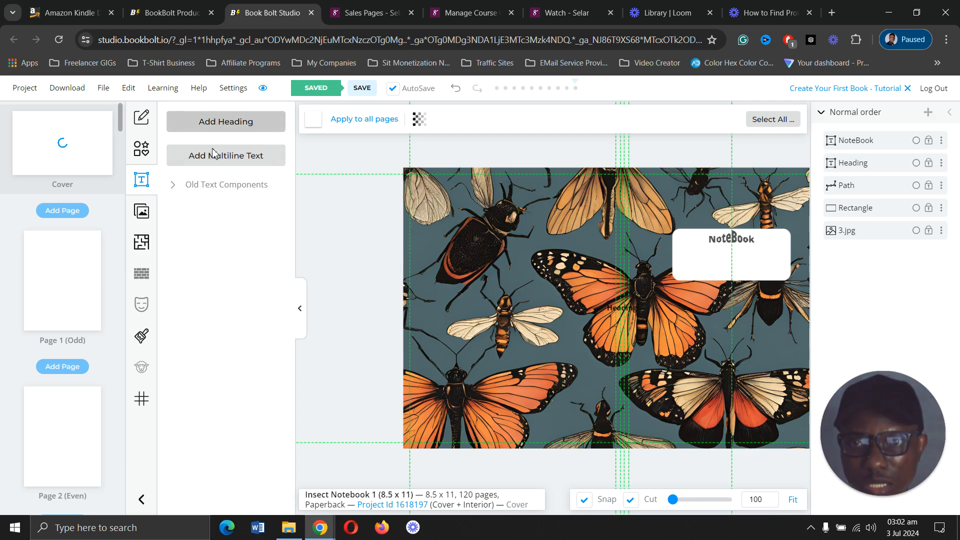
left_click(213, 156)
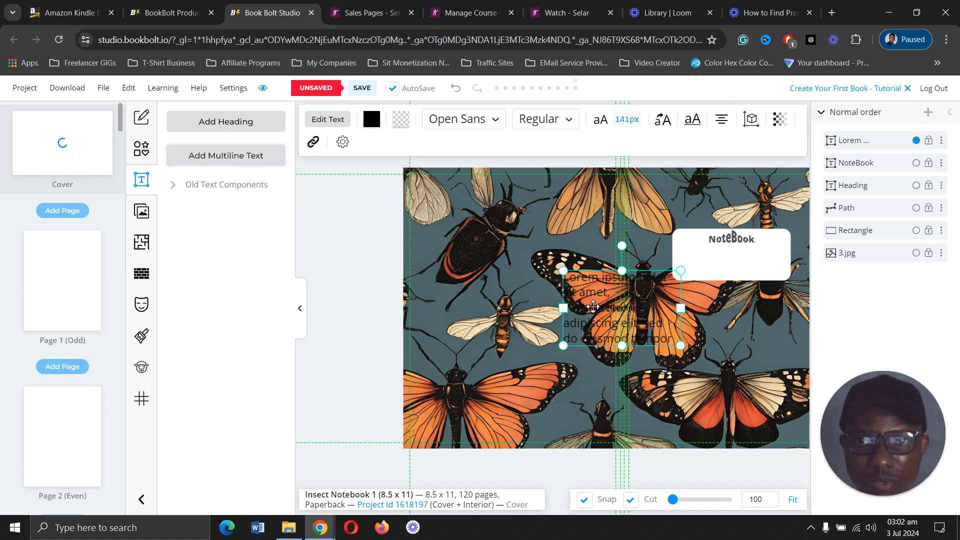
left_click(334, 125)
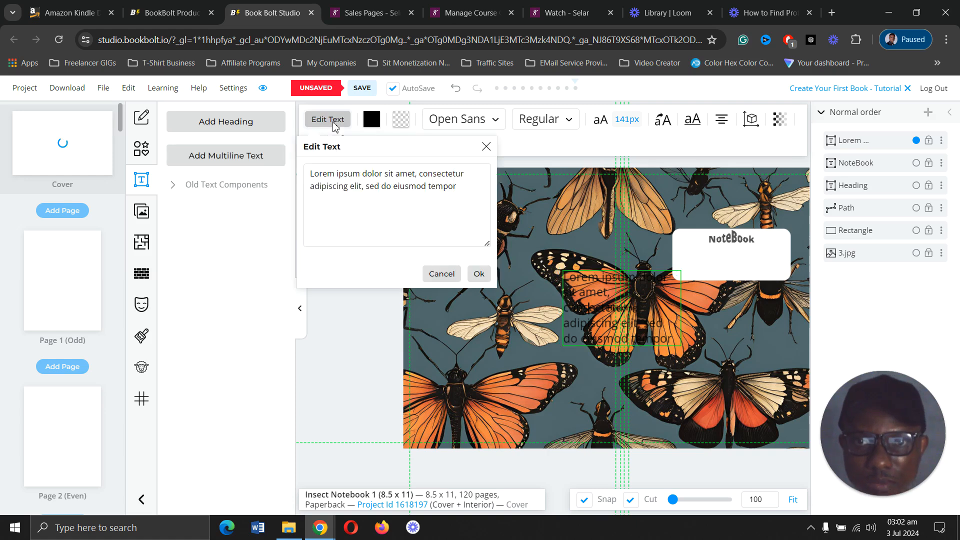
left_click(477, 196)
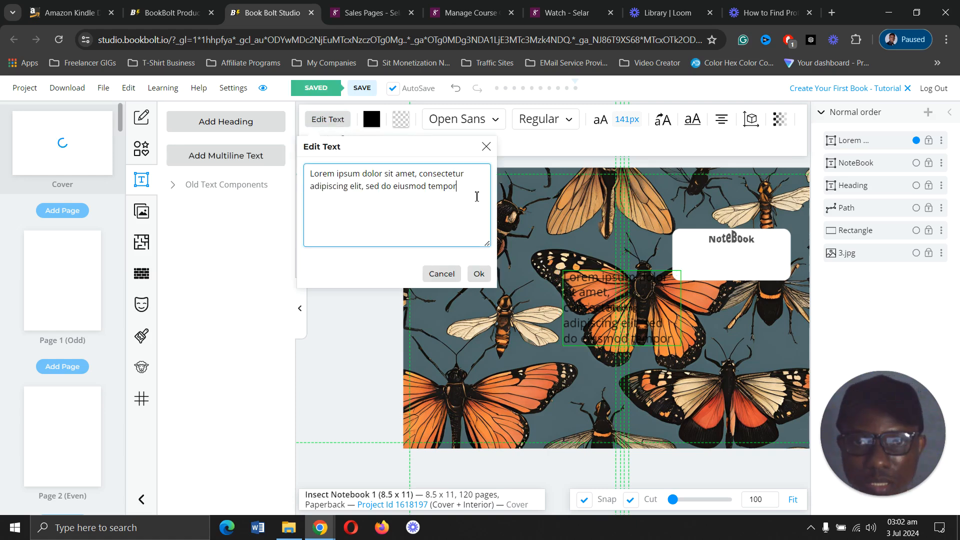
key("BackSpace")
key("BackSpace")
key("BackSpace")
key("BackSpace")
key("BackSpace")
key("BackSpace")
key("BackSpace")
key("BackSpace")
key("BackSpace")
key("BackSpace")
key("BackSpace")
key("BackSpace")
key("BackSpace")
key("BackSpace")
key("BackSpace")
key("BackSpace")
key("BackSpace")
key("BackSpace")
key("BackSpace")
key("BackSpace")
key("BackSpace")
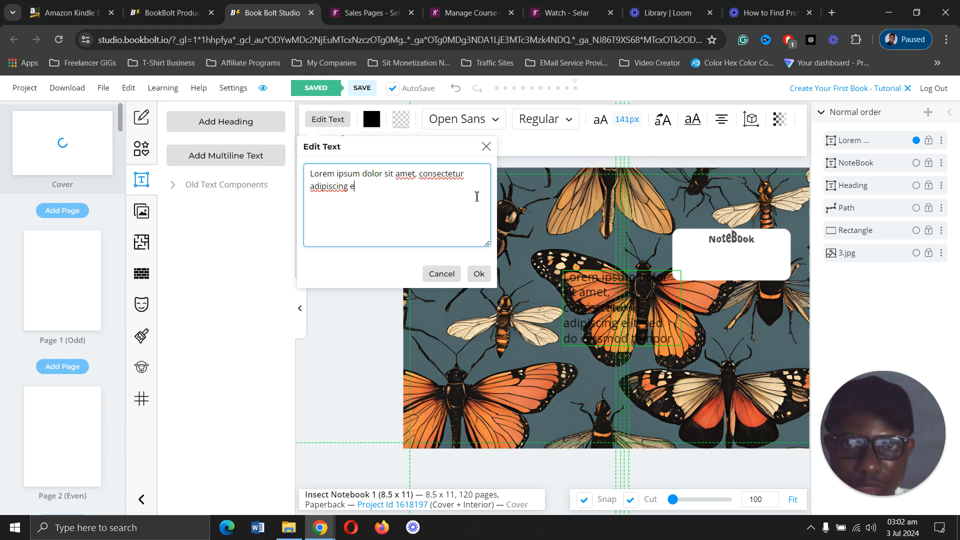
key("shift+Up")
key("shift+Up")
key("BackSpace")
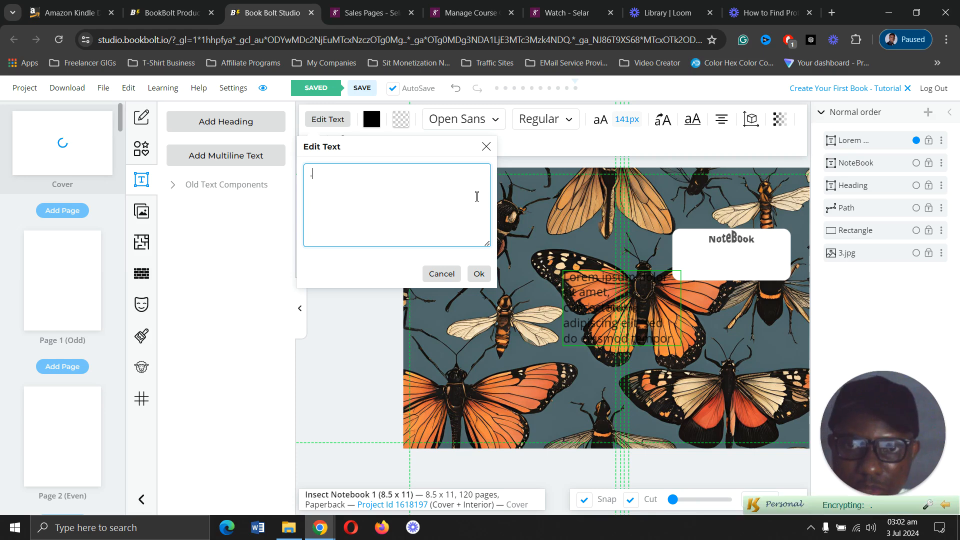
type("..........................................................................")
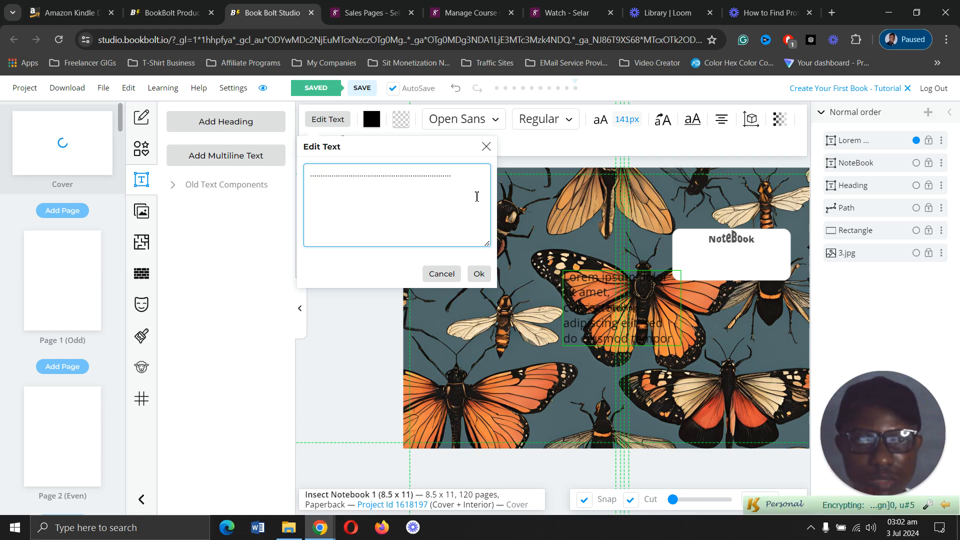
left_click(479, 273)
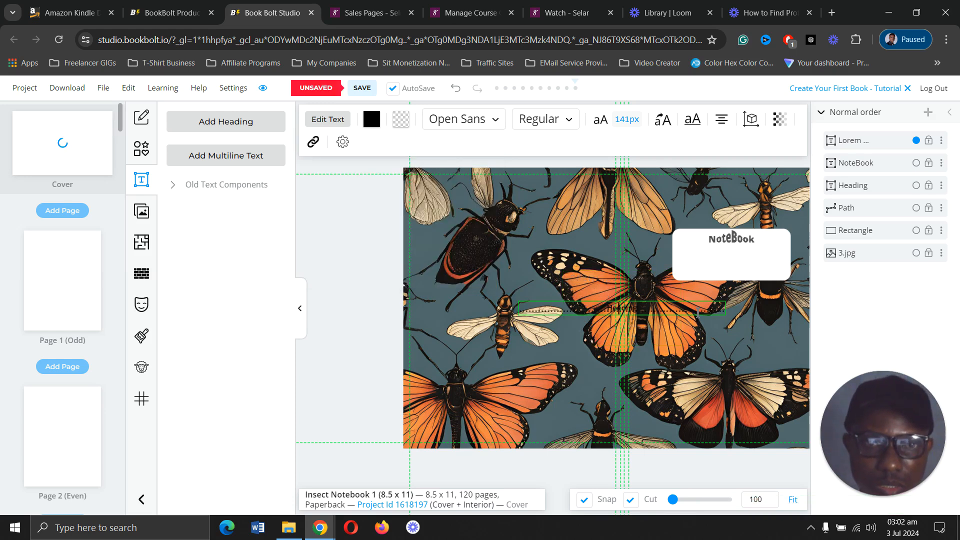
- Shorten the row of dots in the multiline text
double_click(355, 214)
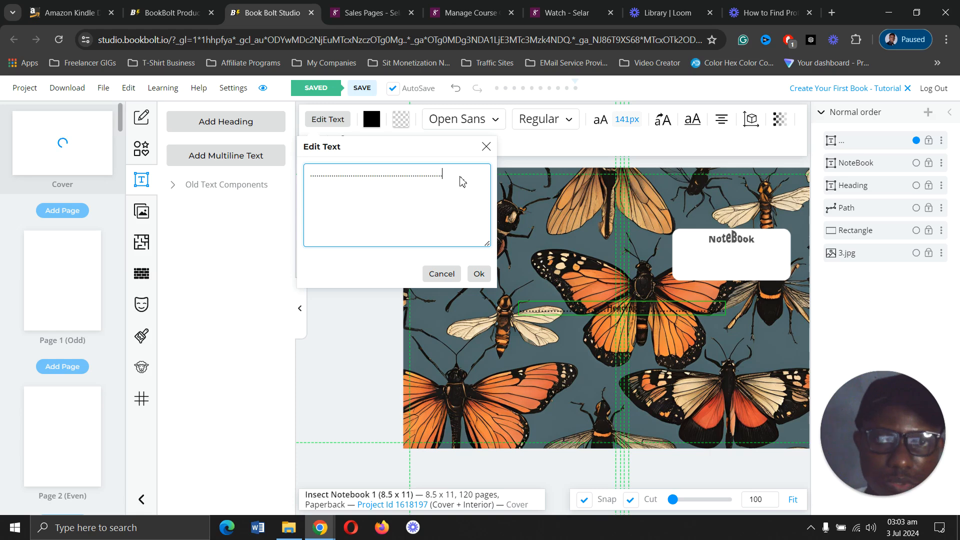
key("BackSpace")
key("BackSpace")
key("BackSpace")
key("BackSpace")
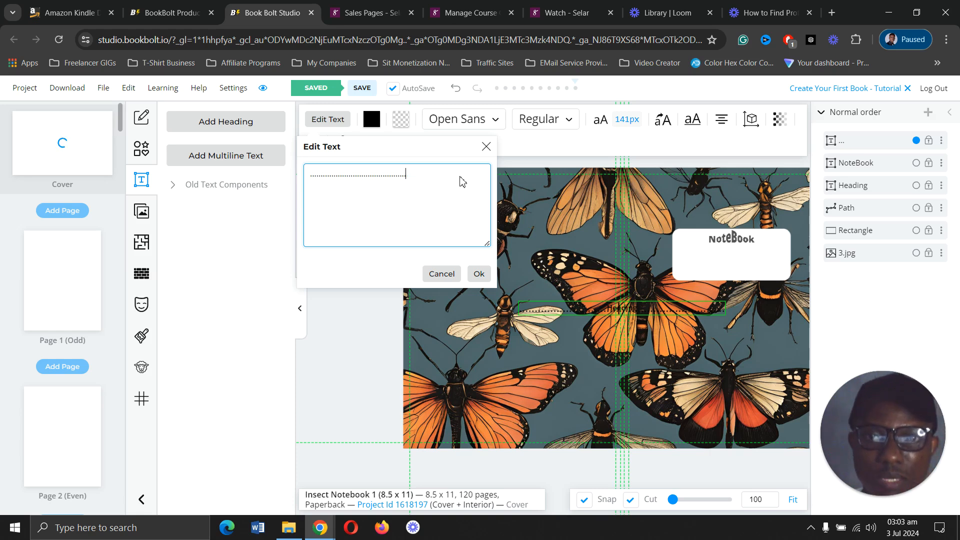
left_click(479, 273)
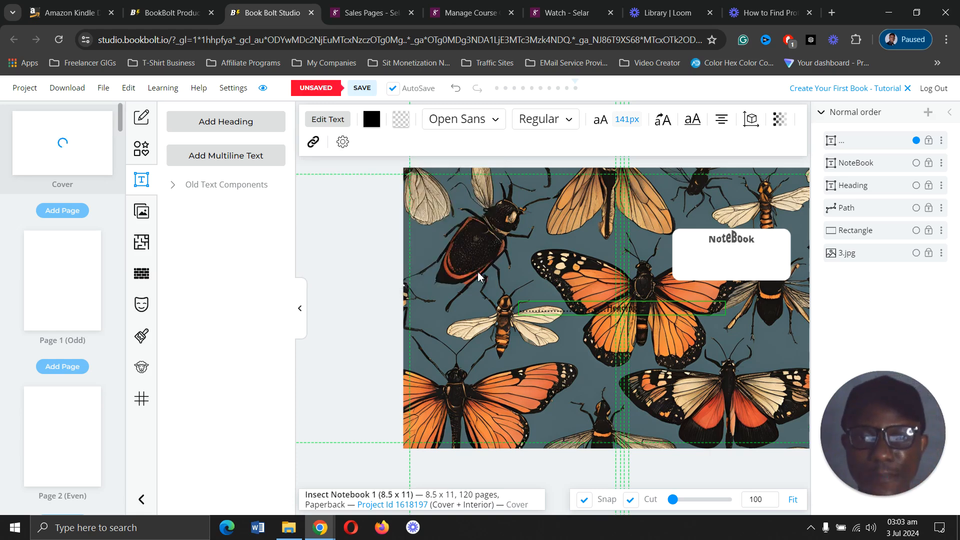
- Try to reposition the dotted multiline text on the cover
left_click(373, 299)
left_click(590, 307)
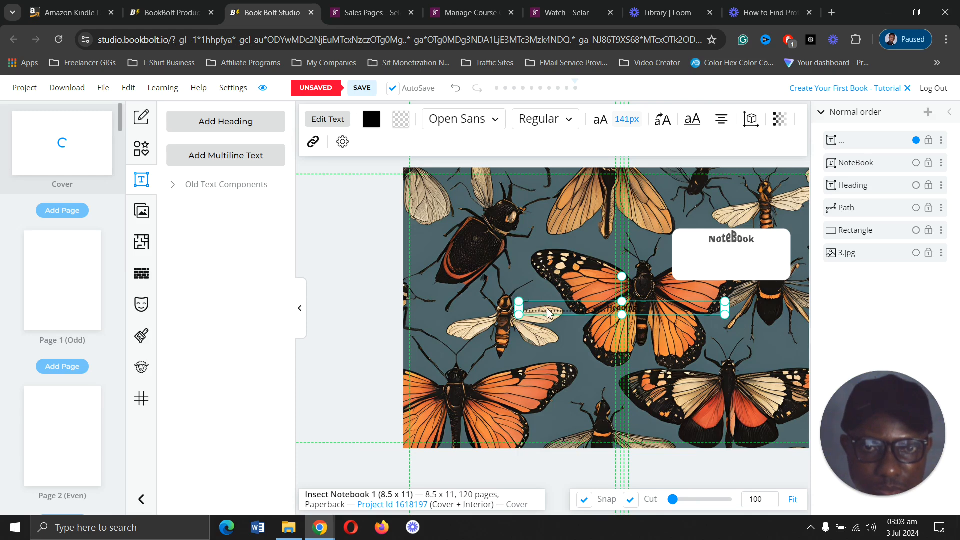
mouse_move(549, 309)
left_mouse_down()
mouse_move(570, 296)
mouse_move(553, 303)
left_mouse_up()
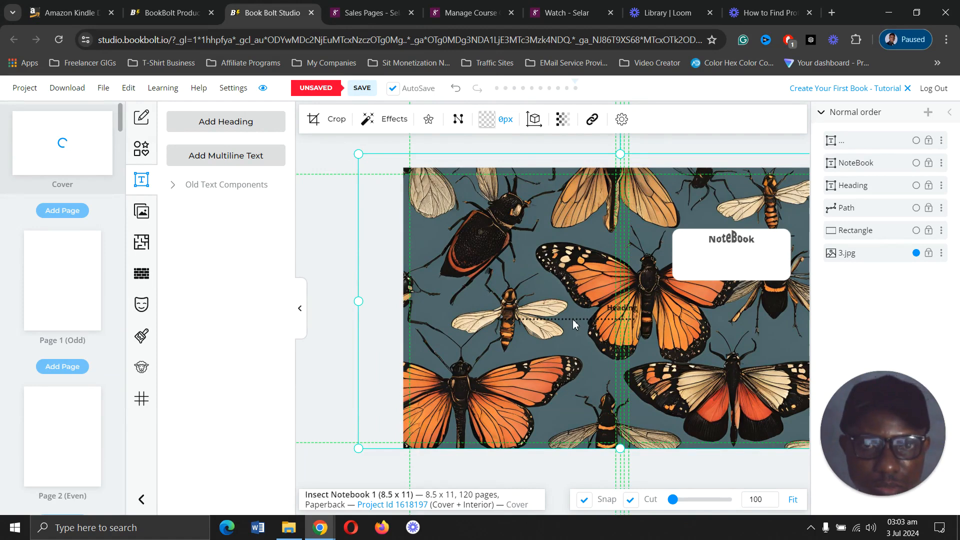
- Undo the accidental image shift and all changes to the dotted multiline text, including its insertion
left_click(456, 88)
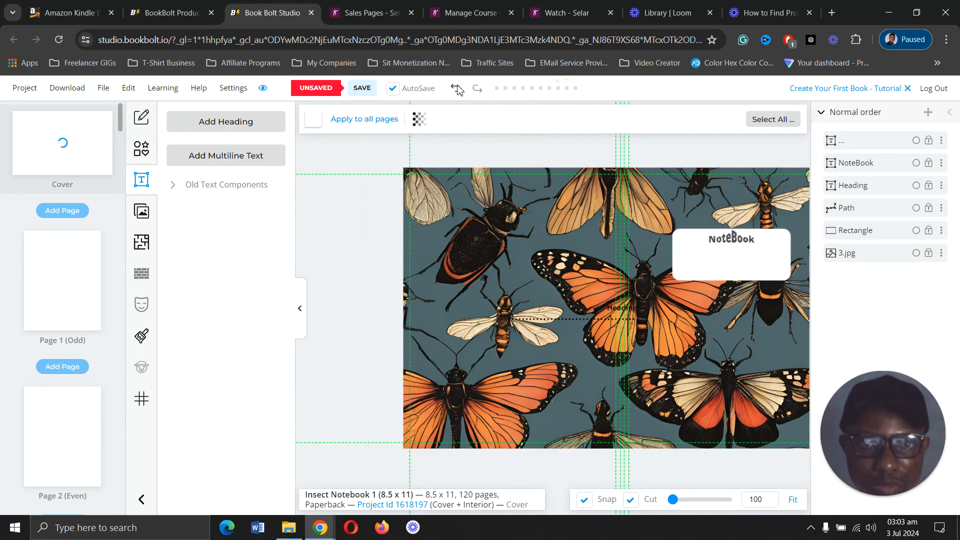
left_click(455, 89)
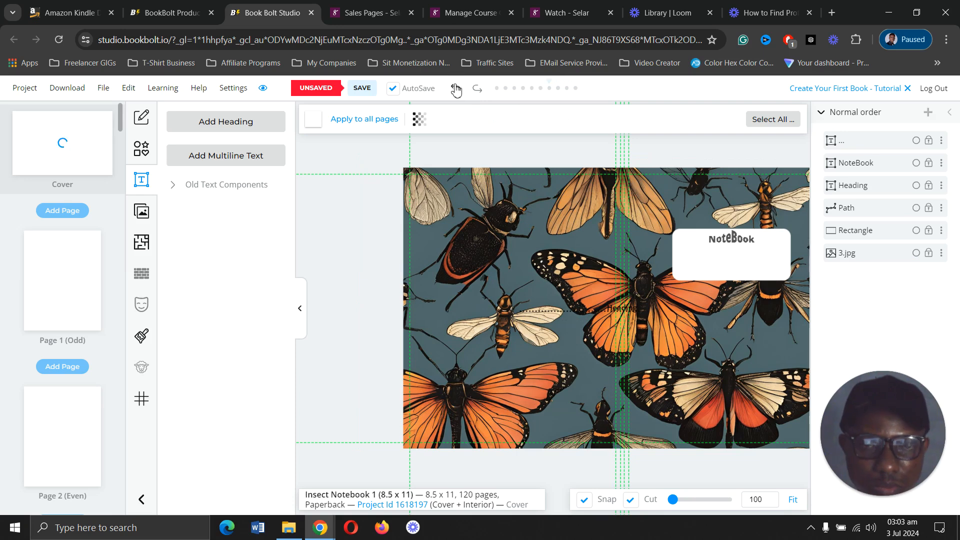
left_click(455, 88)
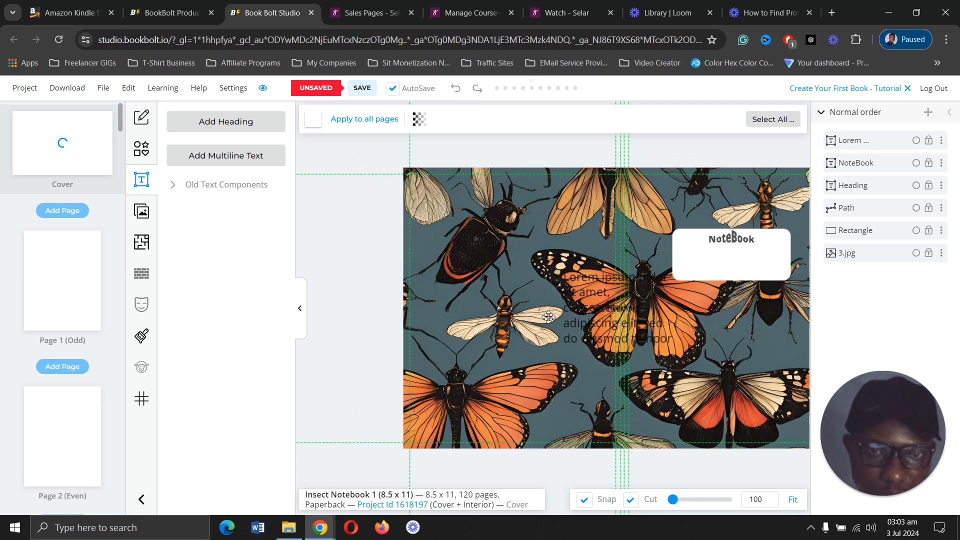
left_click(455, 89)
- Delete the unused heading text from the middle of the cover
left_click(638, 314)
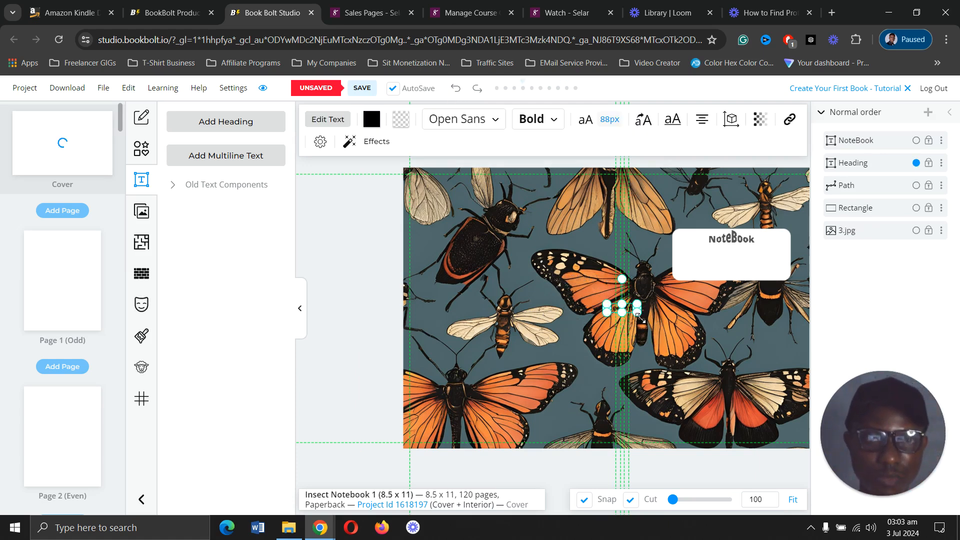
key("Delete")
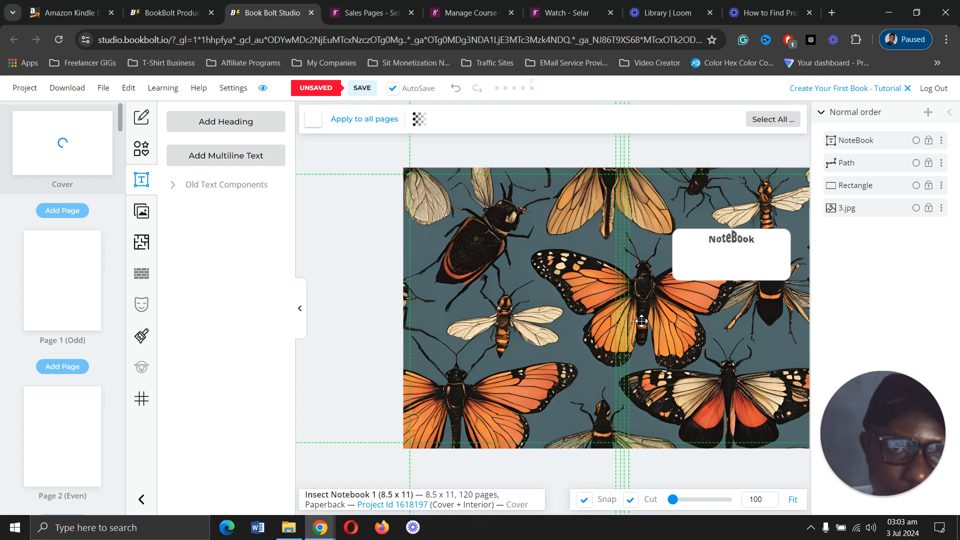
- Add a new heading to the cover and replace its wording with a row of dots as a writing line
left_click(230, 121)
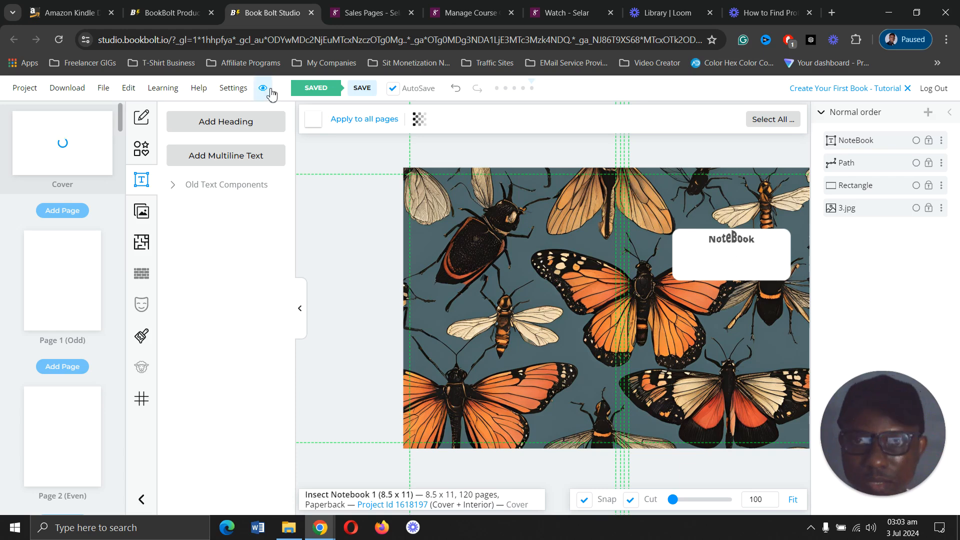
left_click(237, 125)
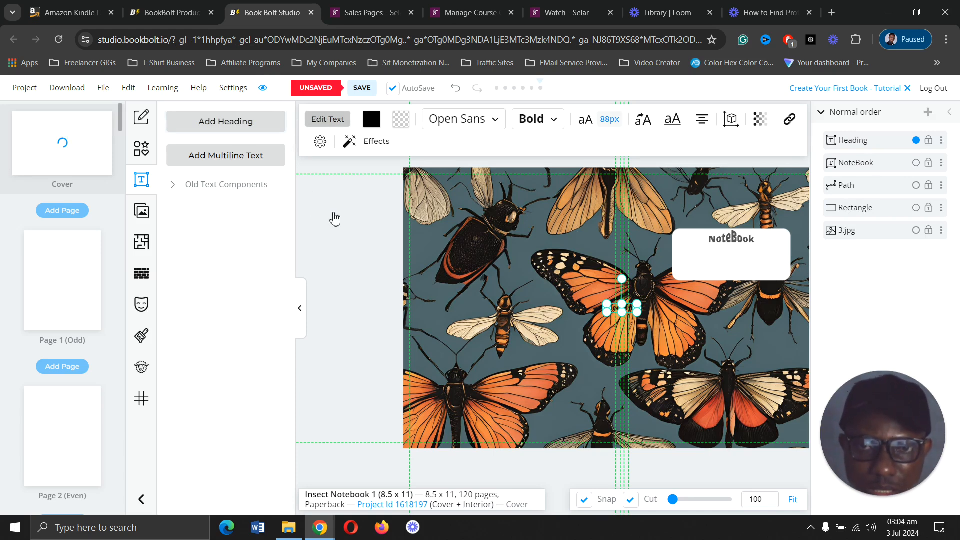
left_click(355, 171)
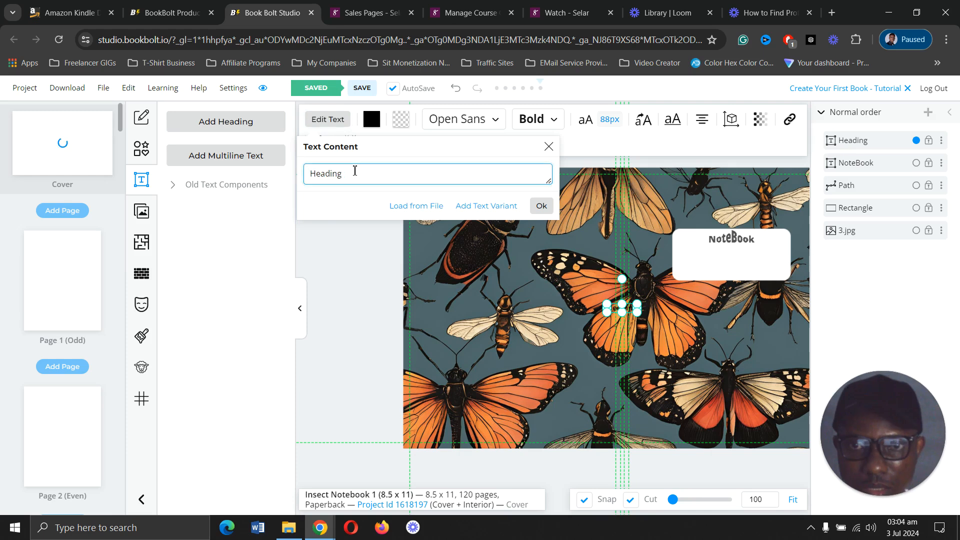
key("BackSpace")
key("BackSpace")
key("BackSpace")
key("BackSpace")
key("BackSpace")
key("BackSpace")
key("BackSpace")
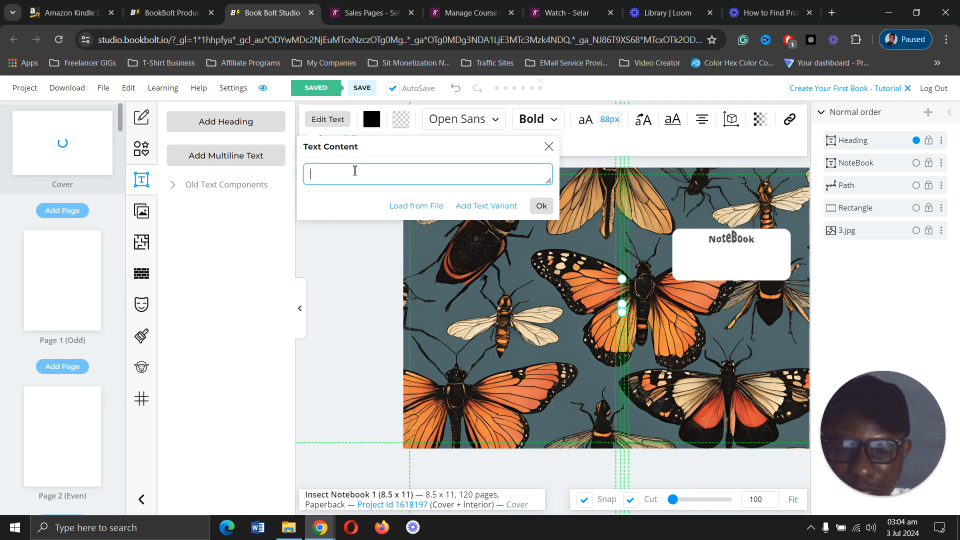
type(".......................")
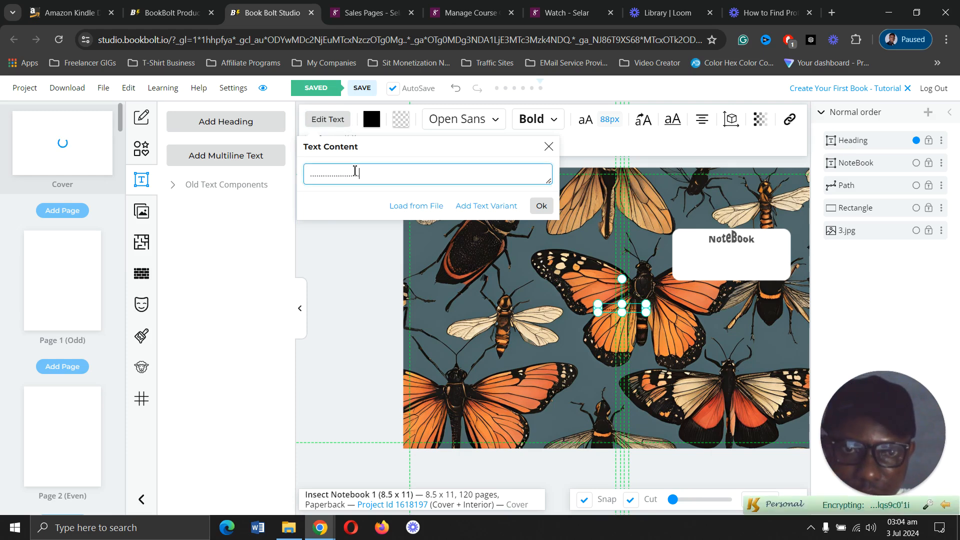
type("............")
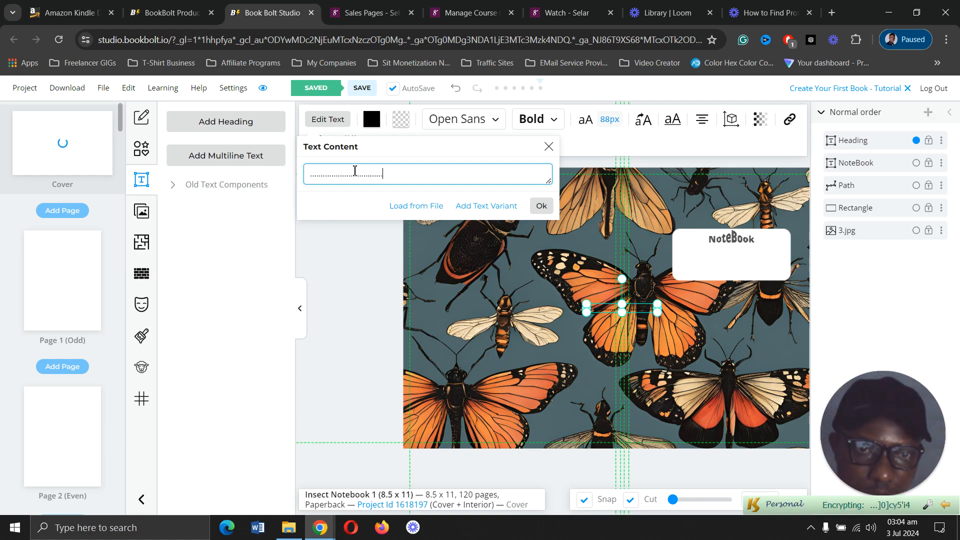
type("...")
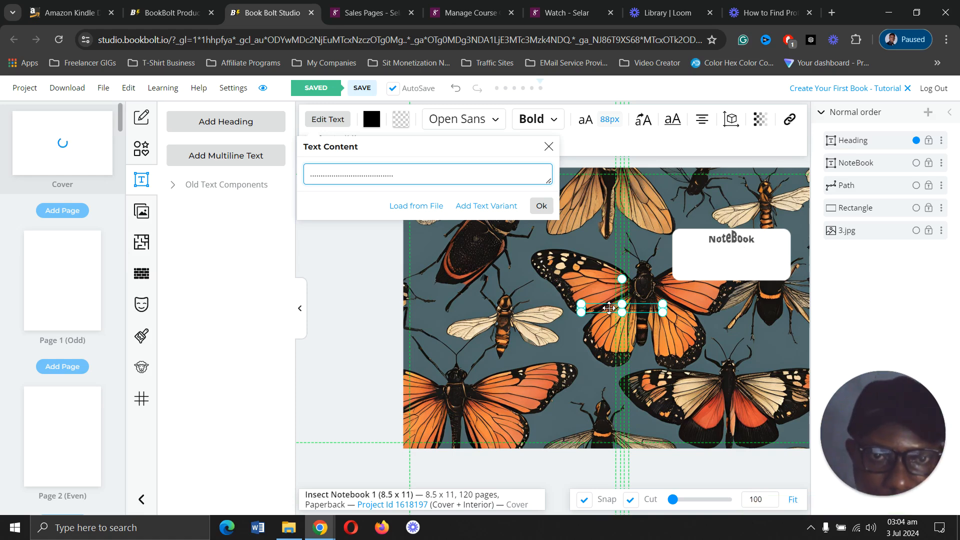
left_click(543, 208)
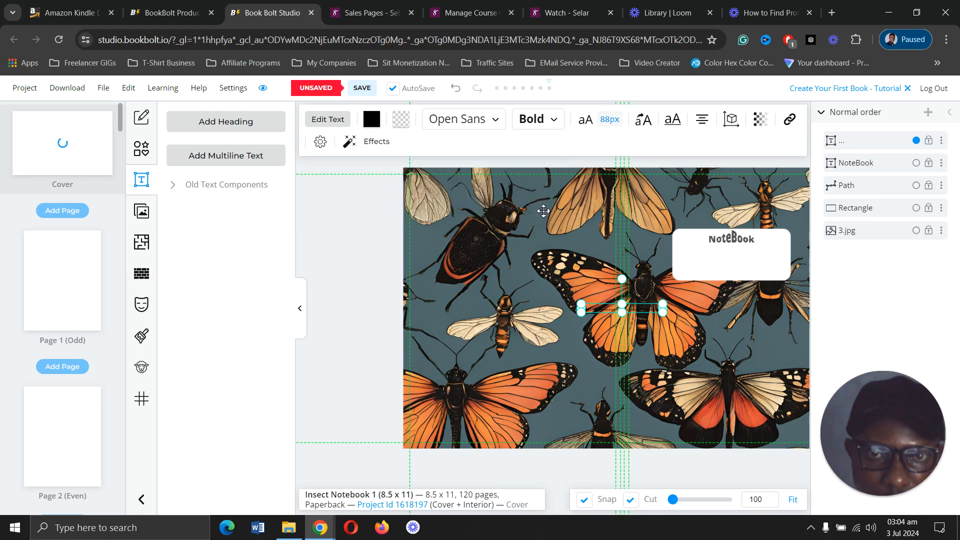
- Move the dotted line onto the white title box, centred beneath the "NoteBook" text
left_click_drag(610, 307, 720, 252)
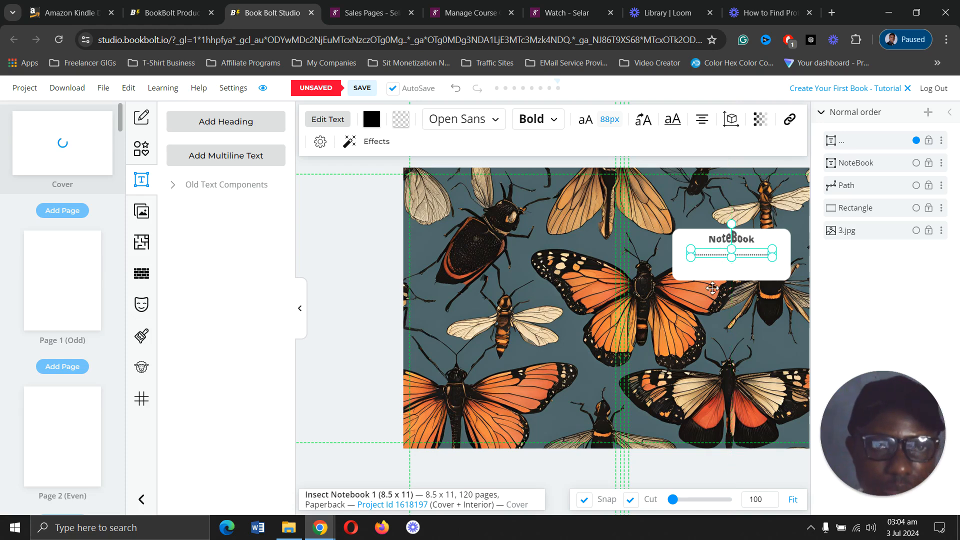
left_click(342, 243)
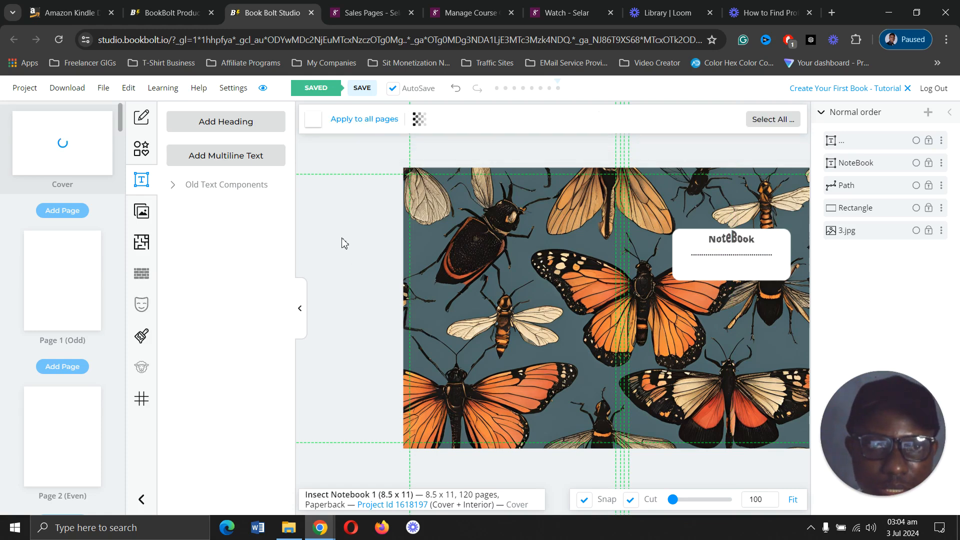
- Duplicate the dotted line and shift the copy straight down to form a second writing line inside the title box
left_click(744, 257)
right_click(744, 257)
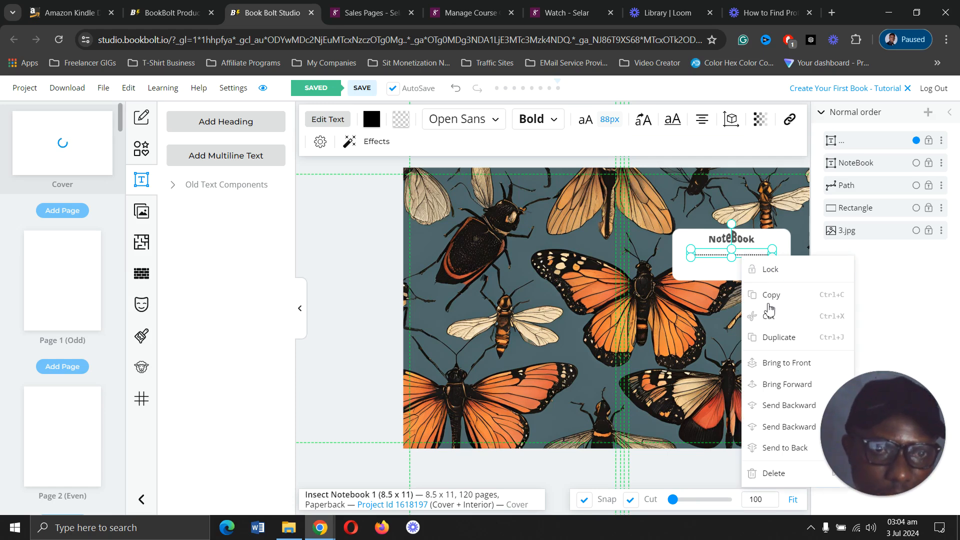
left_click(783, 338)
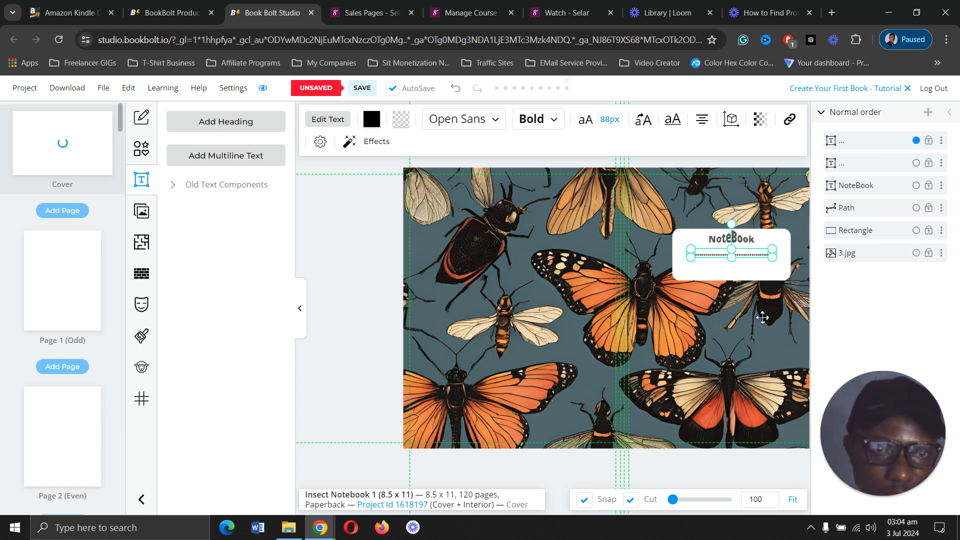
key("Down")
key("Down")
key("Down")
key("Down")
key("Down")
key("Down")
key("Down")
key("Down")
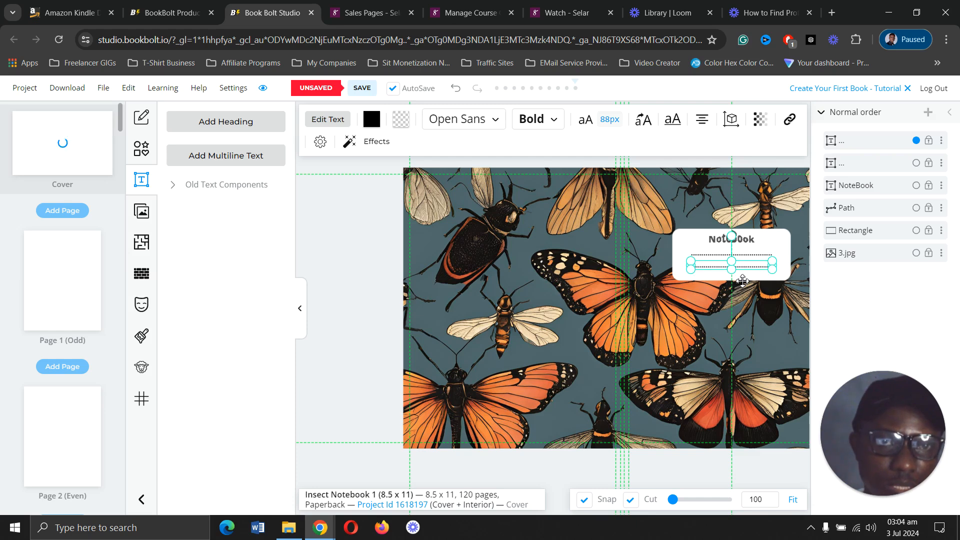
left_click(321, 261)
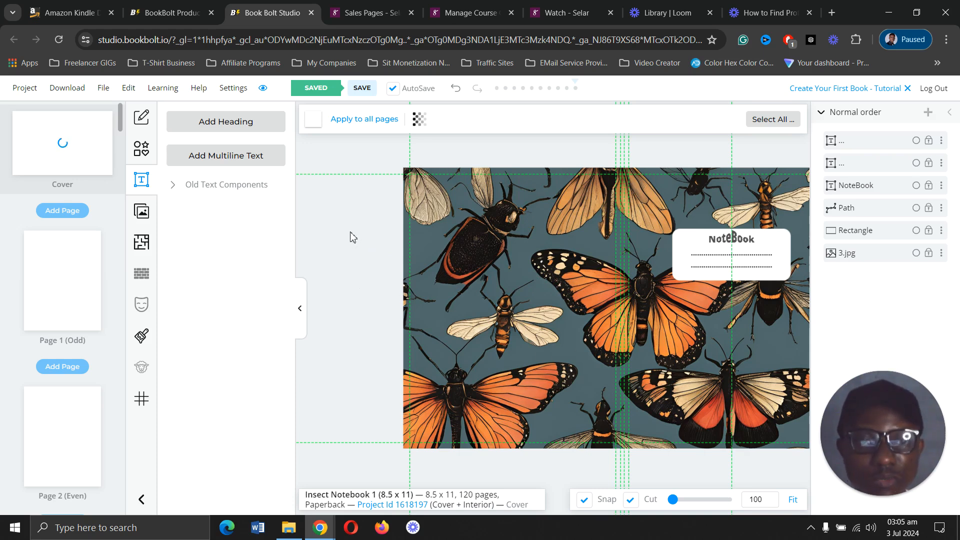
- Save the cover design and open interior Page 1 (Odd)
scroll(352, 235, "down", 1)
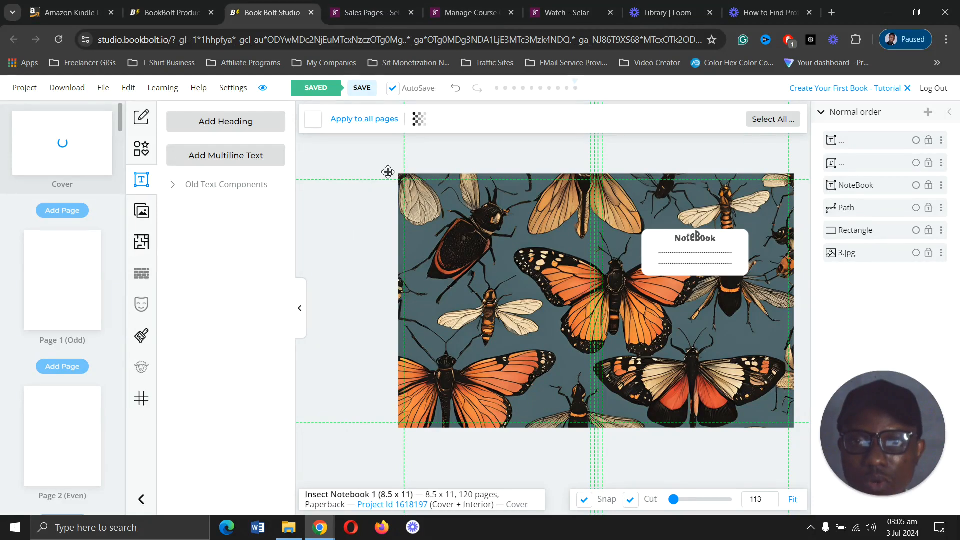
left_click(363, 89)
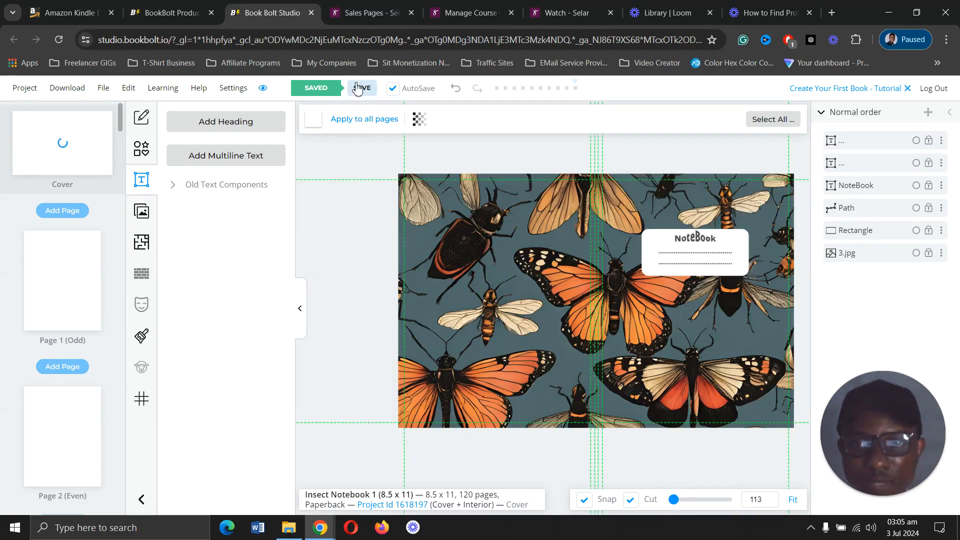
left_click(54, 265)
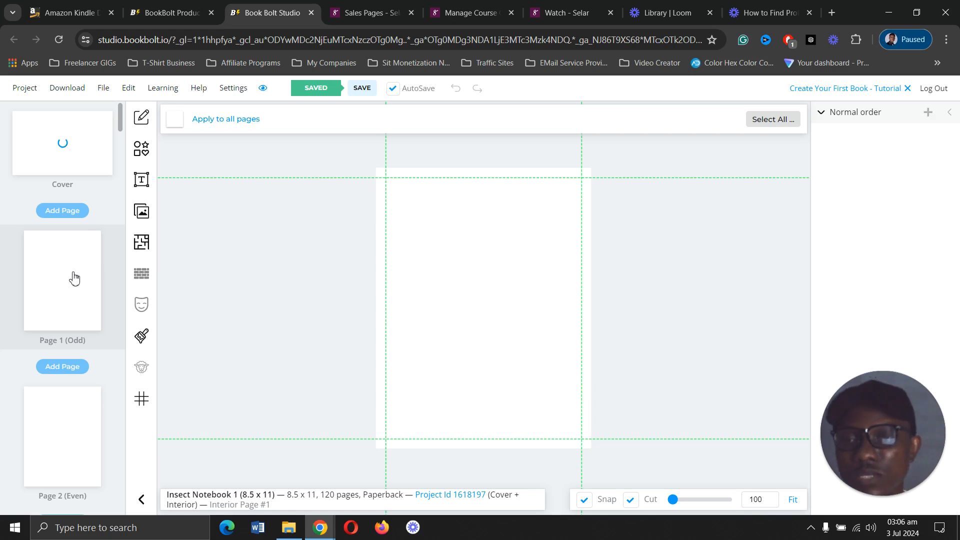
- Open the interior templates library for Page 1 and filter the templates by the To Do tag
left_click(143, 244)
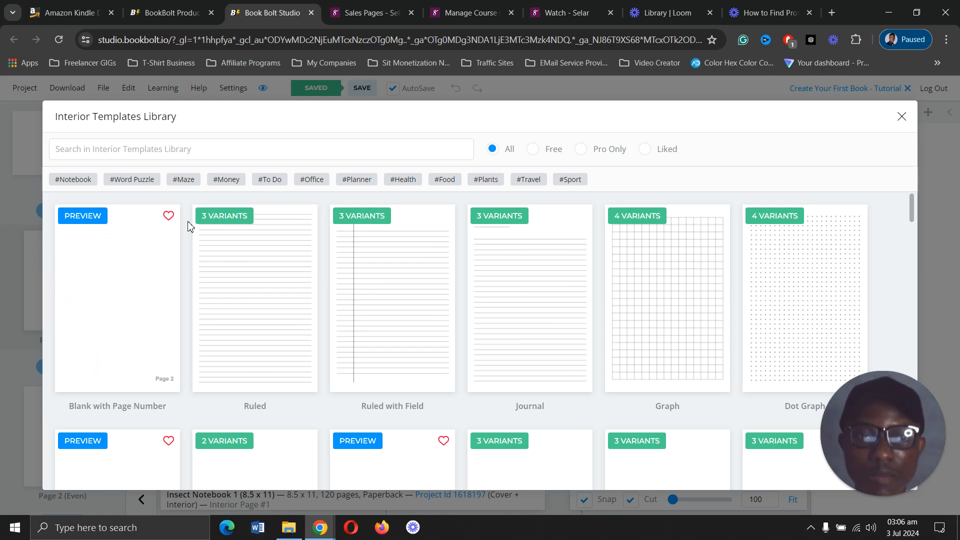
scroll(190, 227, "down", 5)
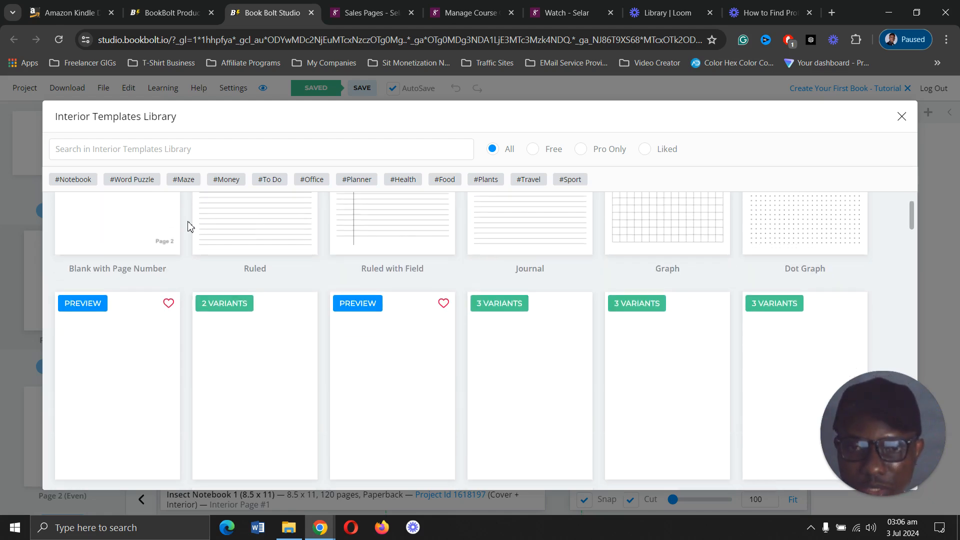
scroll(190, 227, "up", 5)
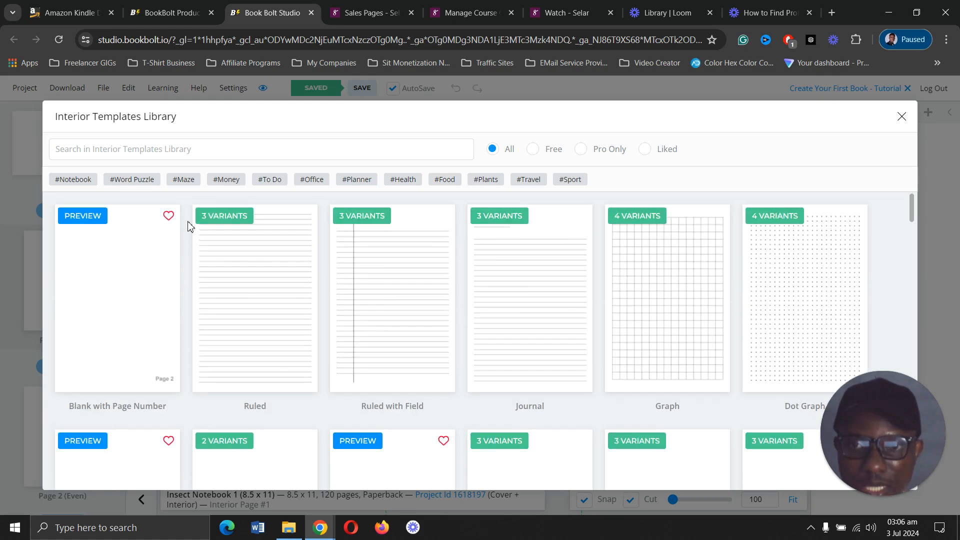
scroll(190, 226, "down", 10)
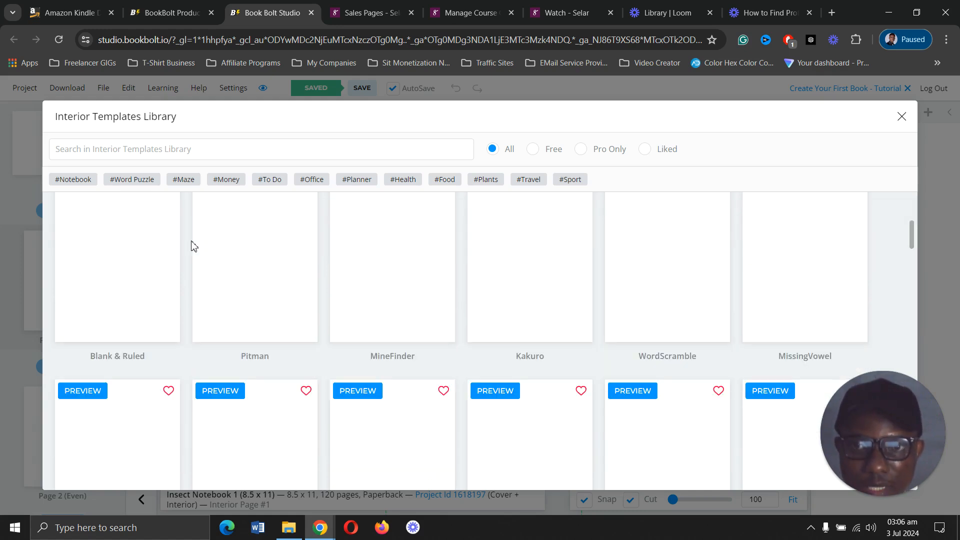
scroll(194, 245, "up", 10)
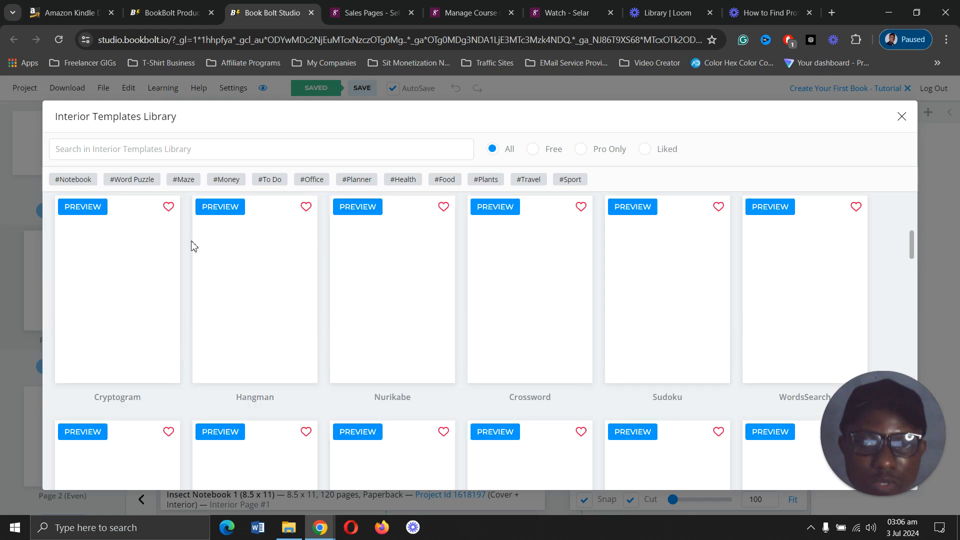
scroll(193, 245, "up", 1)
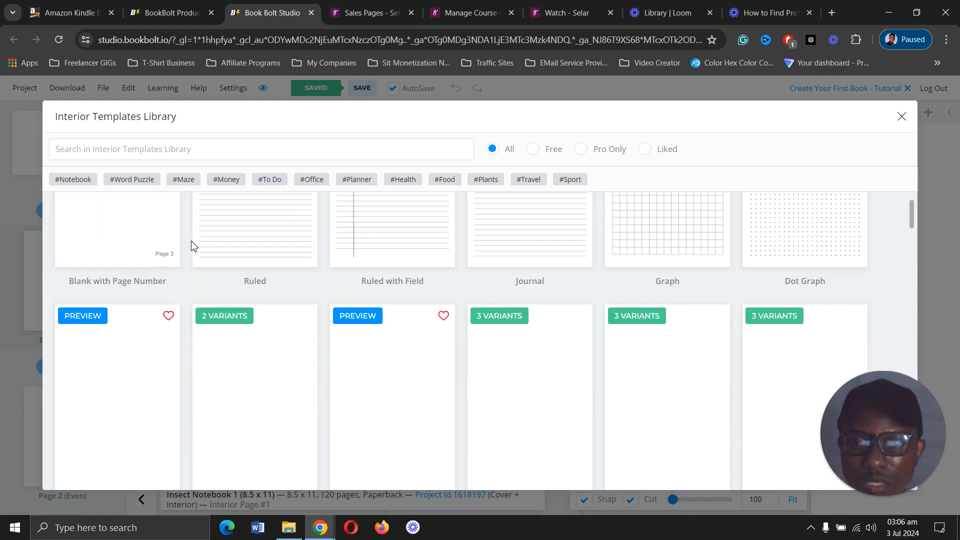
scroll(194, 245, "up", 1)
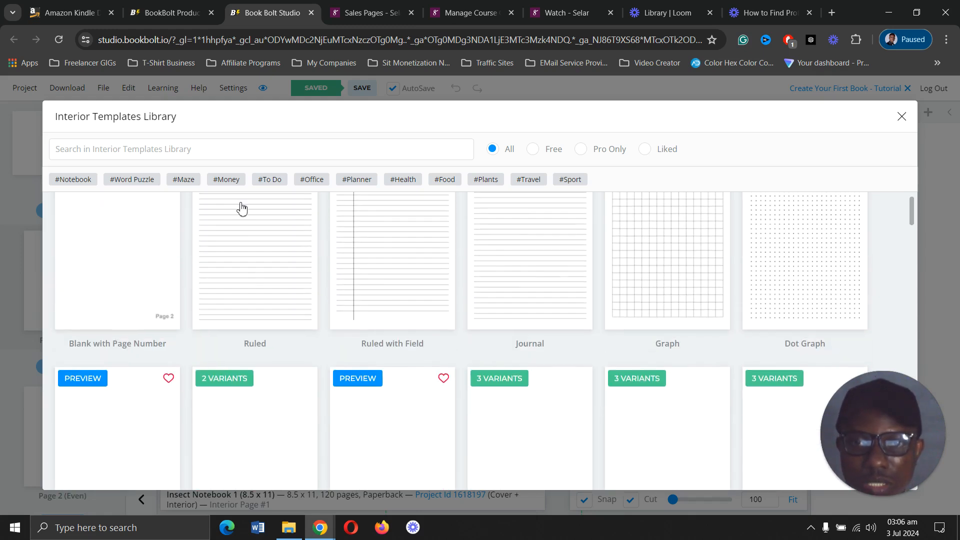
left_click(270, 180)
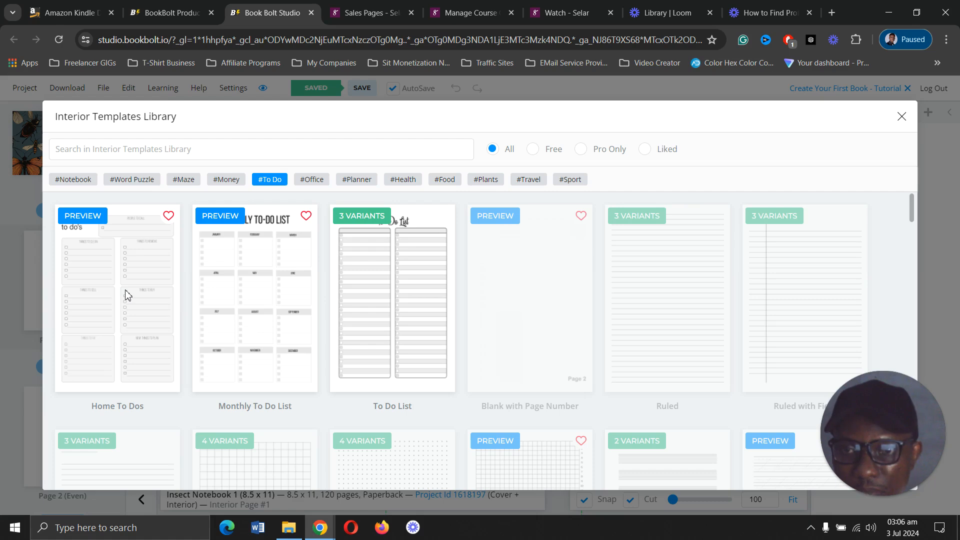
- Apply the Home To Dos template to Page 1 (Odd), keeping the aspect ratio within the work area
left_click(126, 295)
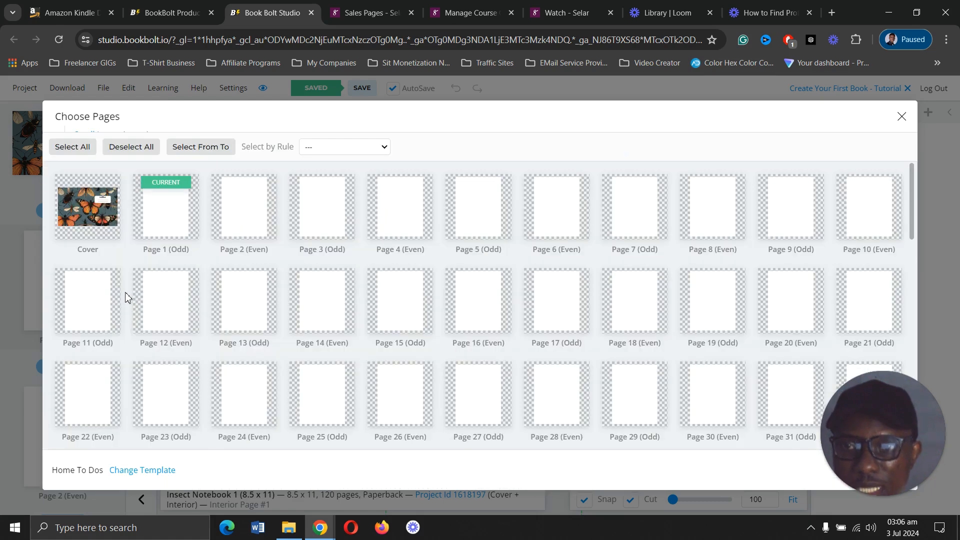
left_click(165, 211)
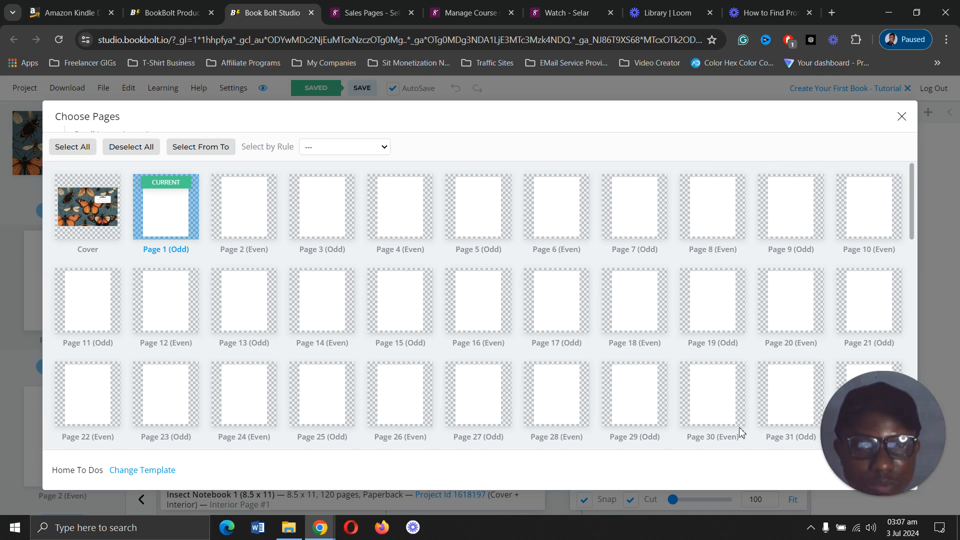
scroll(840, 320, "down", 3)
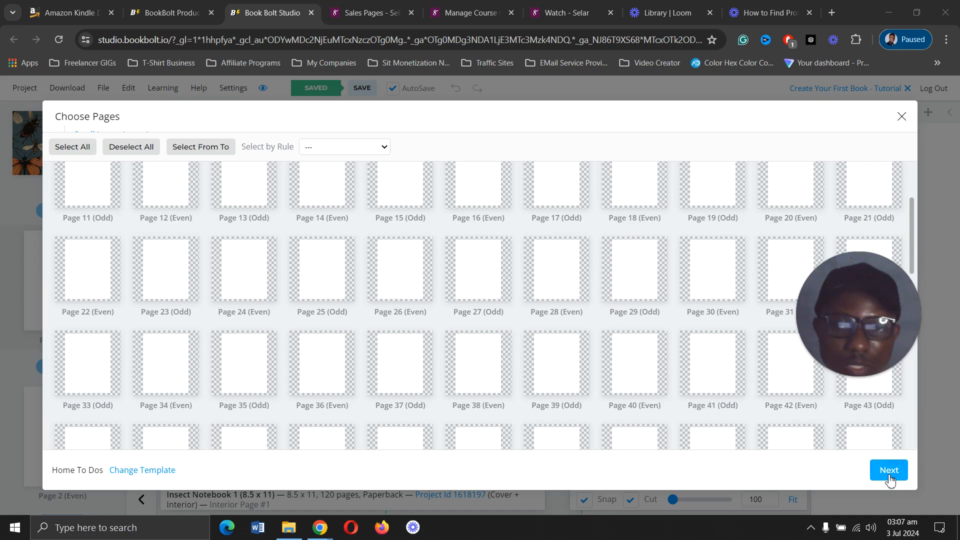
scroll(652, 360, "up", 3)
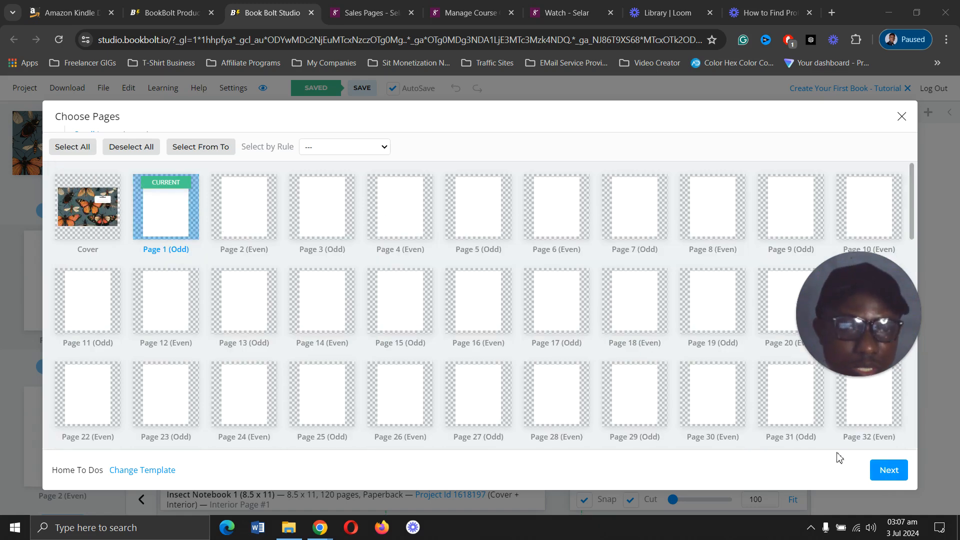
left_click(889, 473)
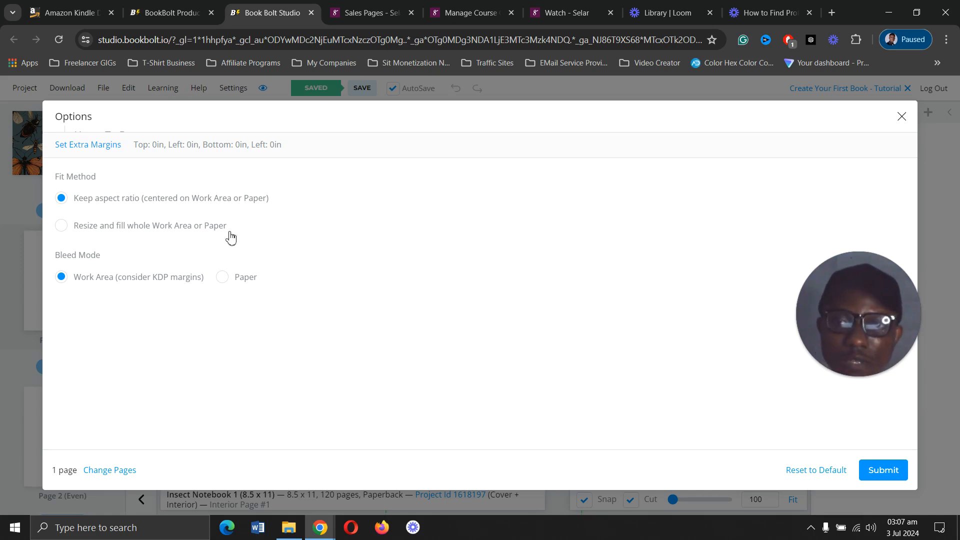
left_click(884, 476)
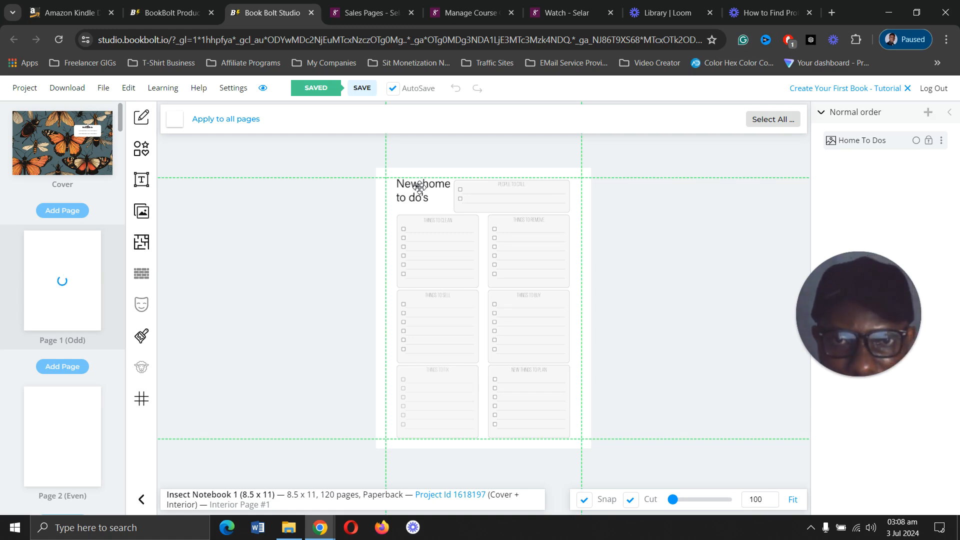
left_click(443, 241)
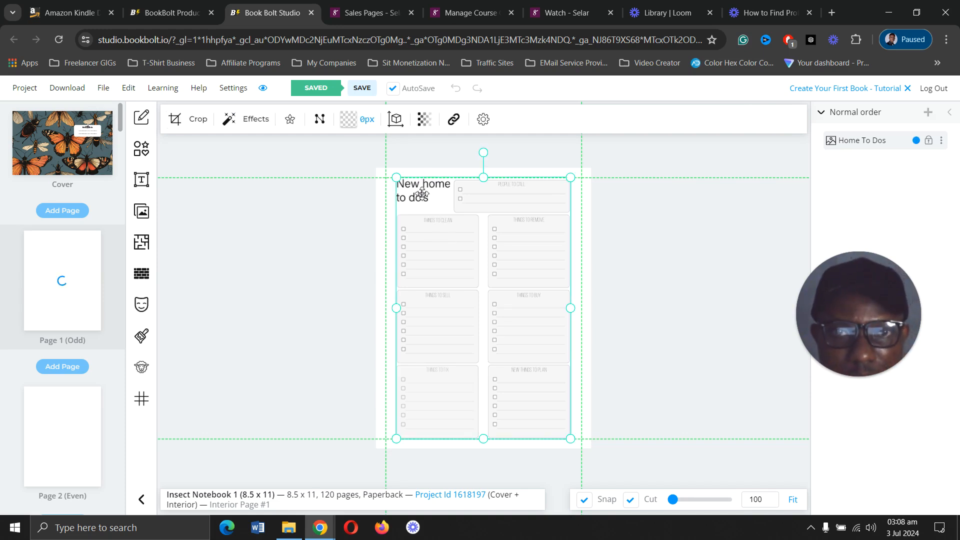
- Add the To Do List 1 template variant to Page 1 (Odd) with the default fit and bleed options
left_click(143, 249)
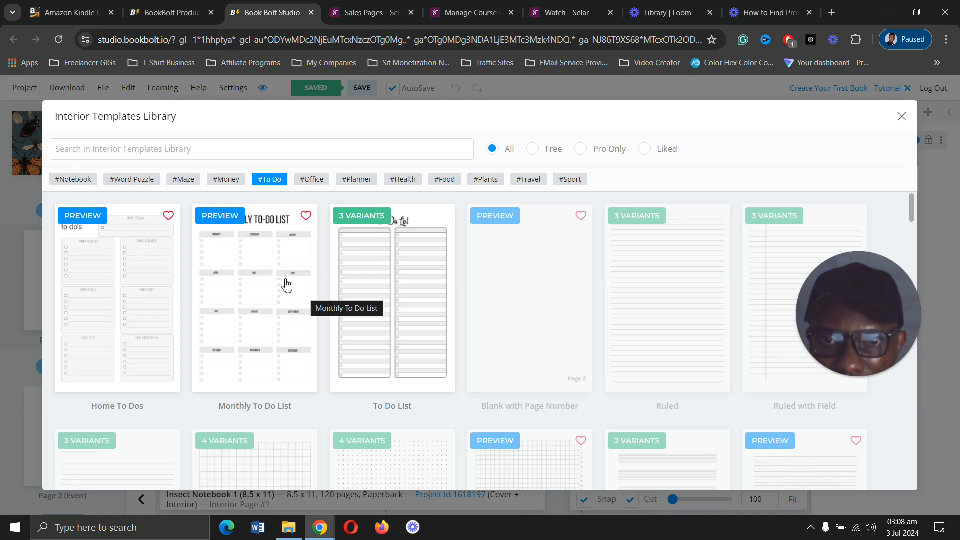
left_click(384, 274)
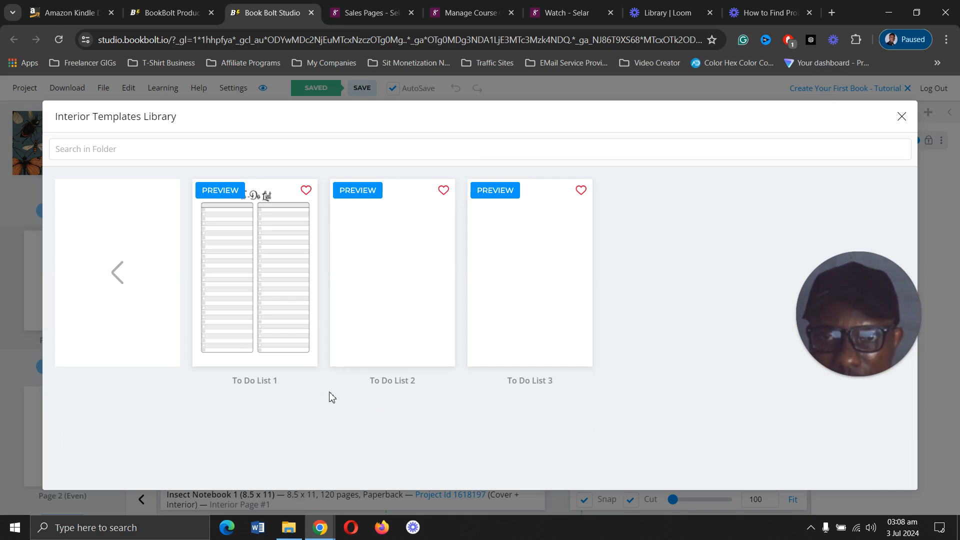
left_click(272, 281)
left_click(187, 213)
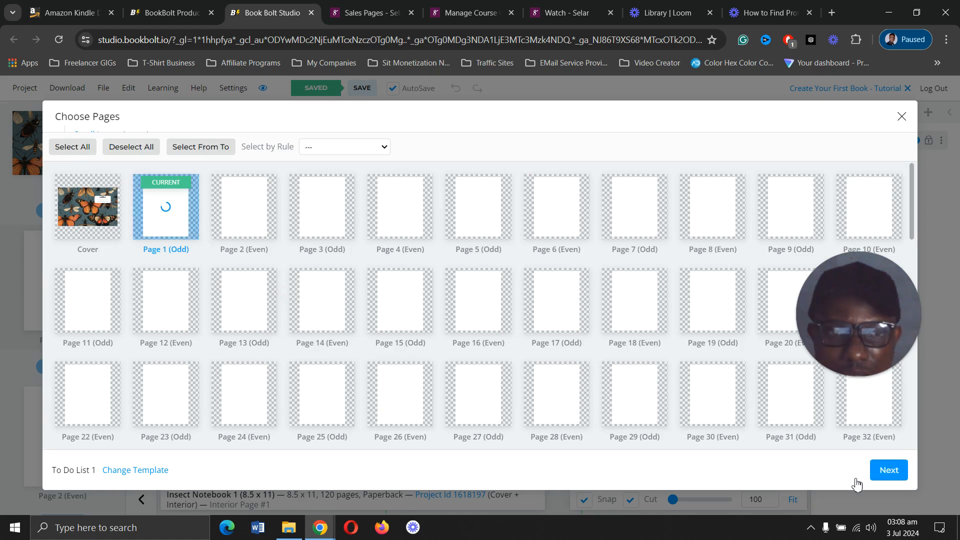
left_click(893, 471)
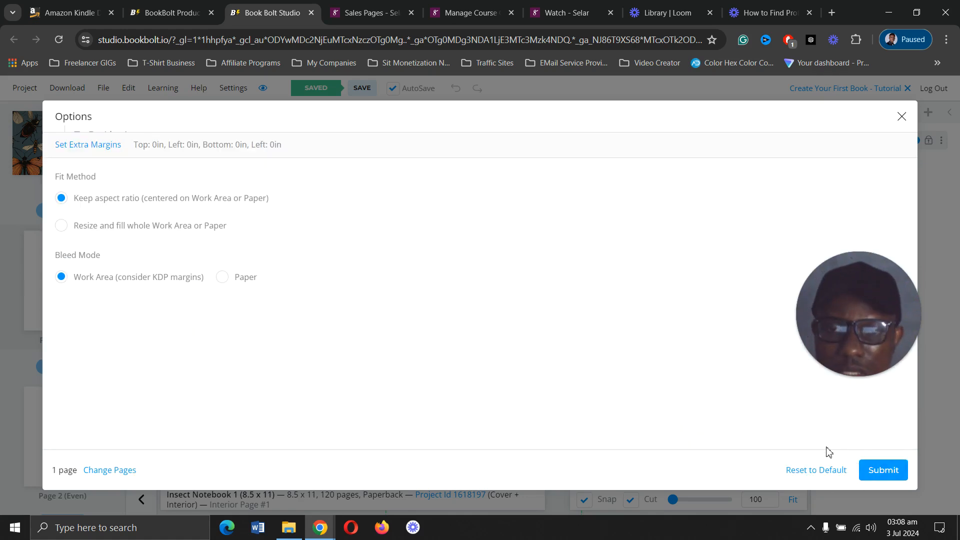
left_click(893, 470)
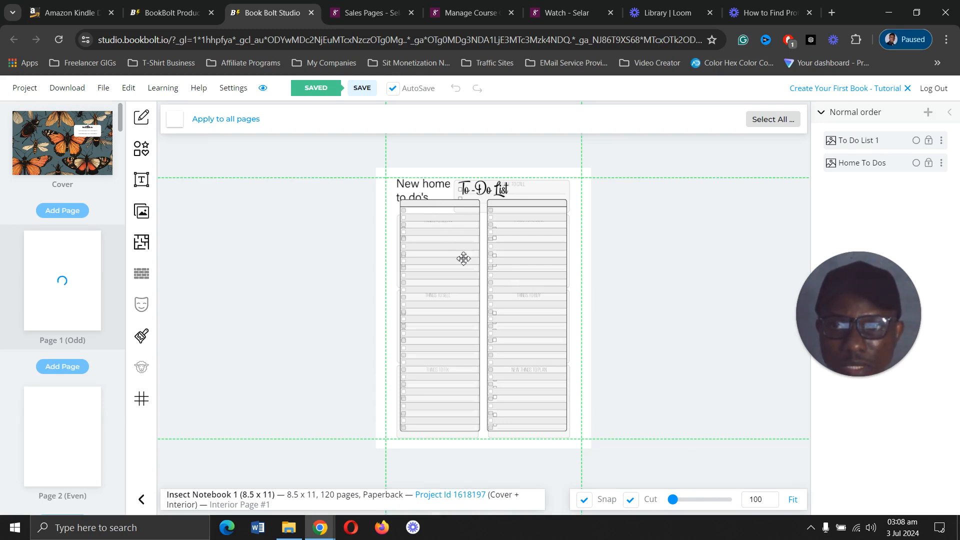
- Delete the Home To Dos template layer from Page 1 so only To Do List 1 is left
left_click(426, 188)
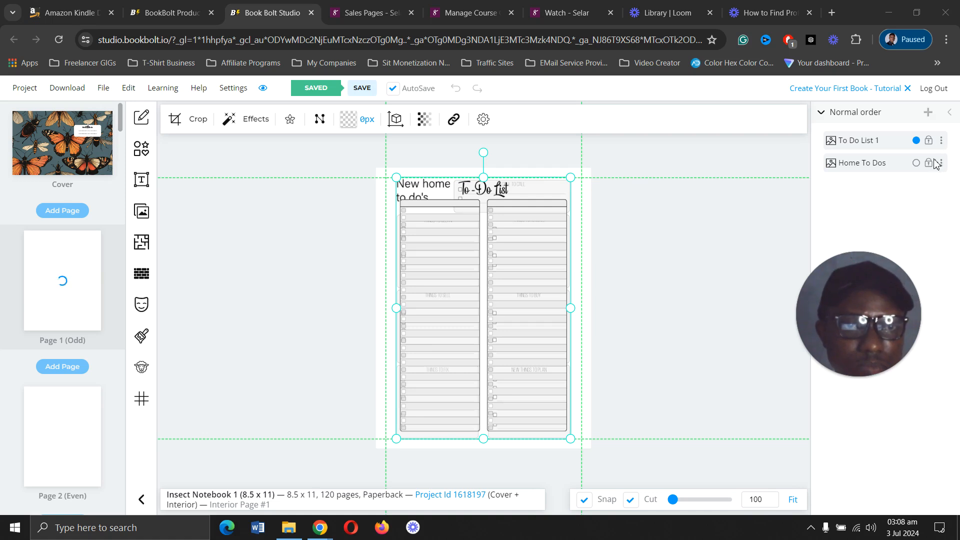
mouse_move(869, 346)
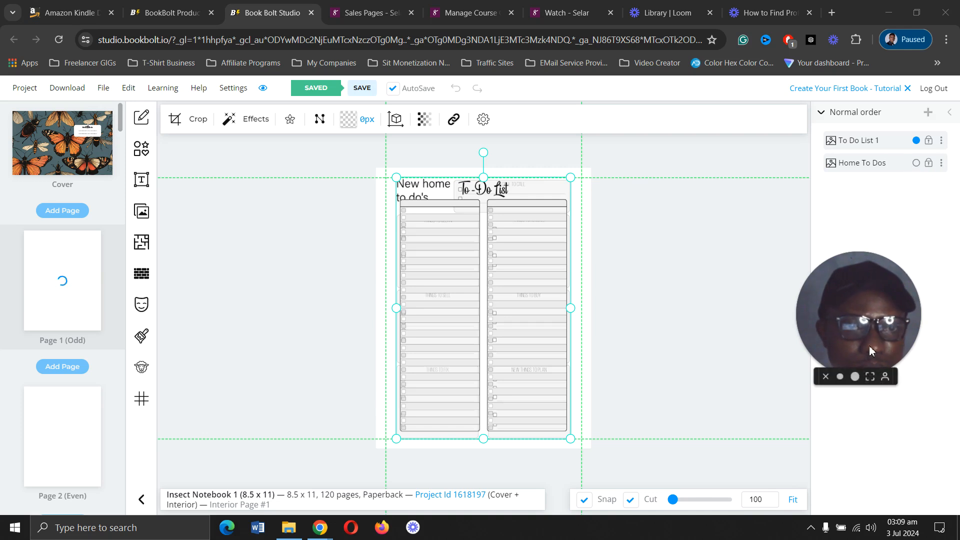
left_click_drag(869, 344, 883, 403)
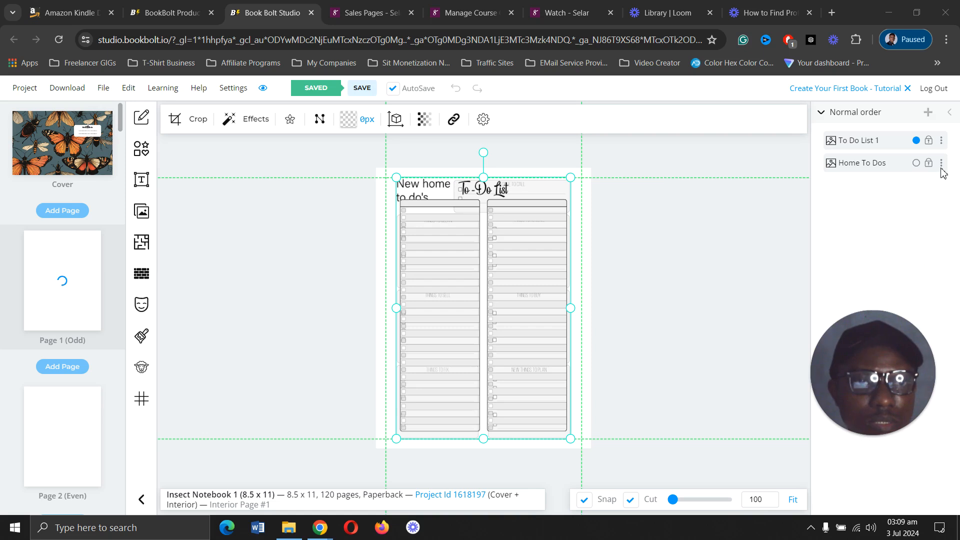
key("Delete")
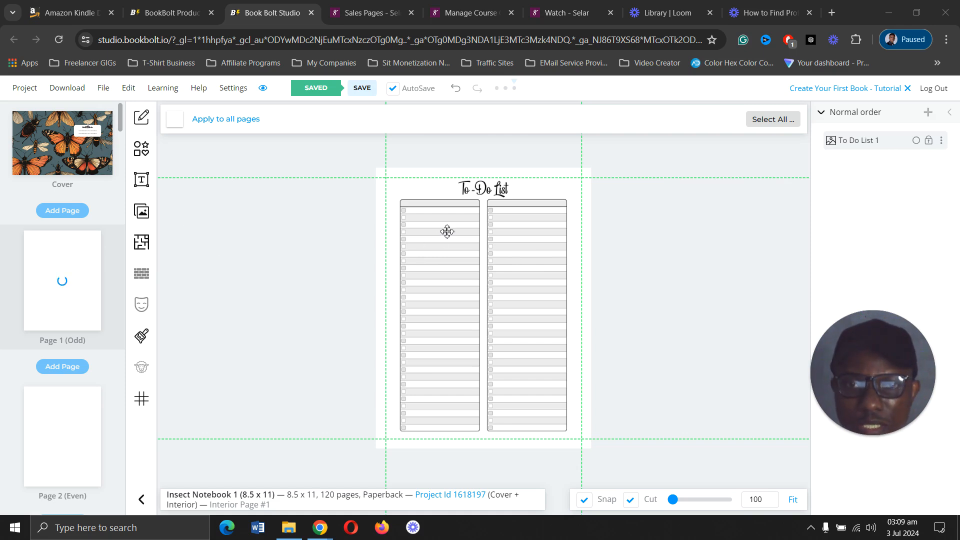
- Open Page 2 (Even) and choose the College Ruled with Field variant from the Notebook interior templates
left_click(68, 420)
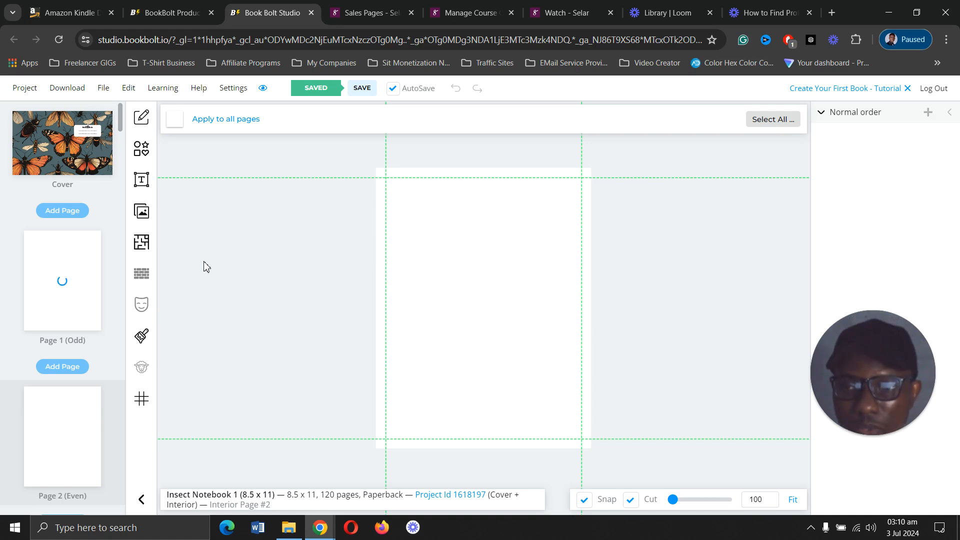
left_click(142, 252)
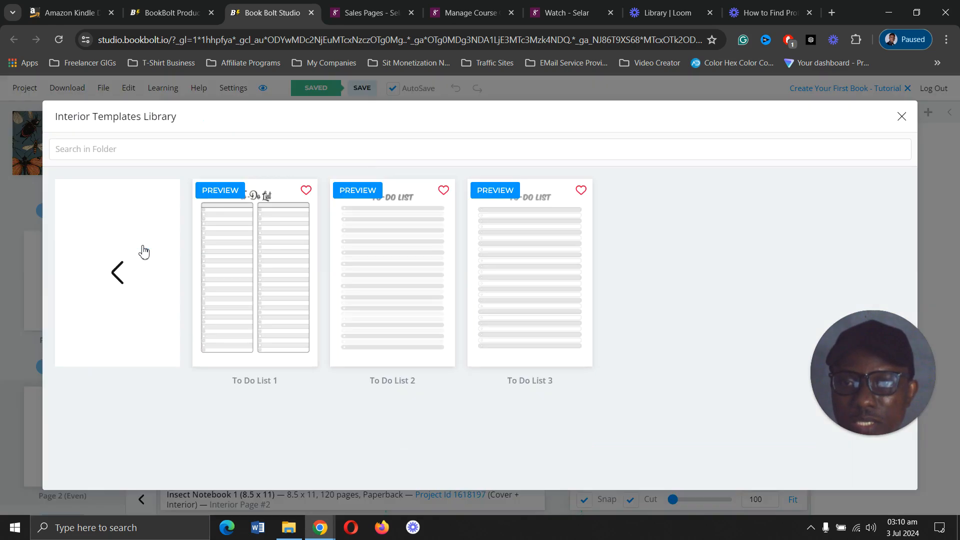
left_click(118, 272)
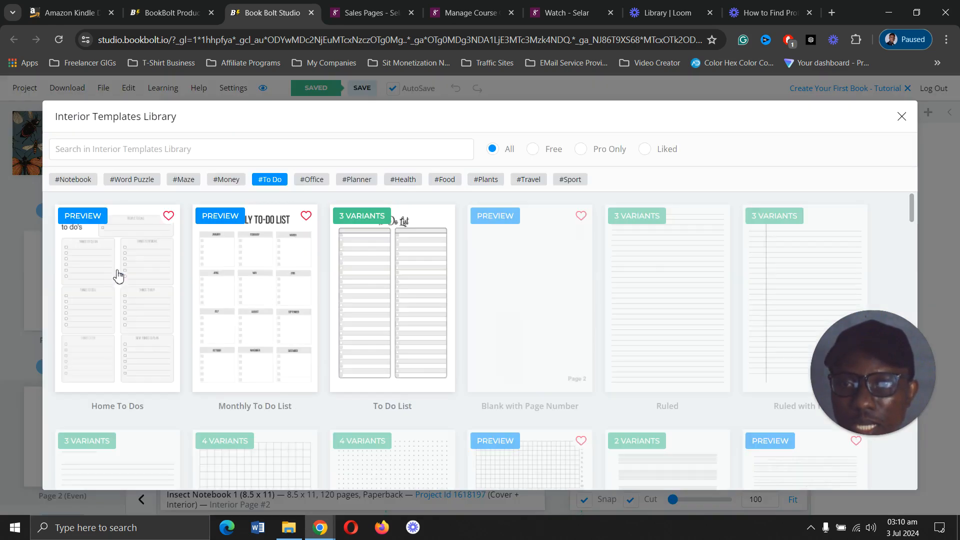
left_click(74, 179)
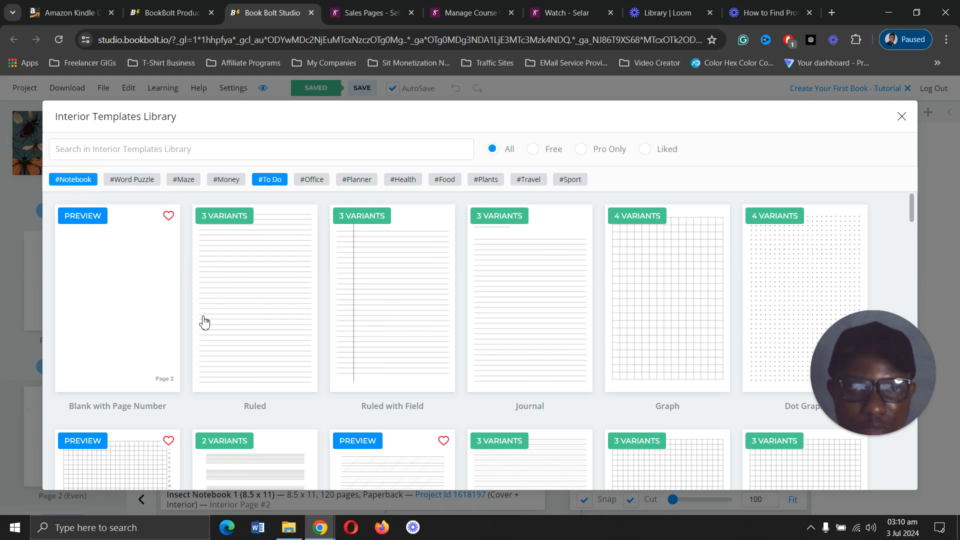
scroll(204, 322, "down", 3)
scroll(190, 310, "up", 3)
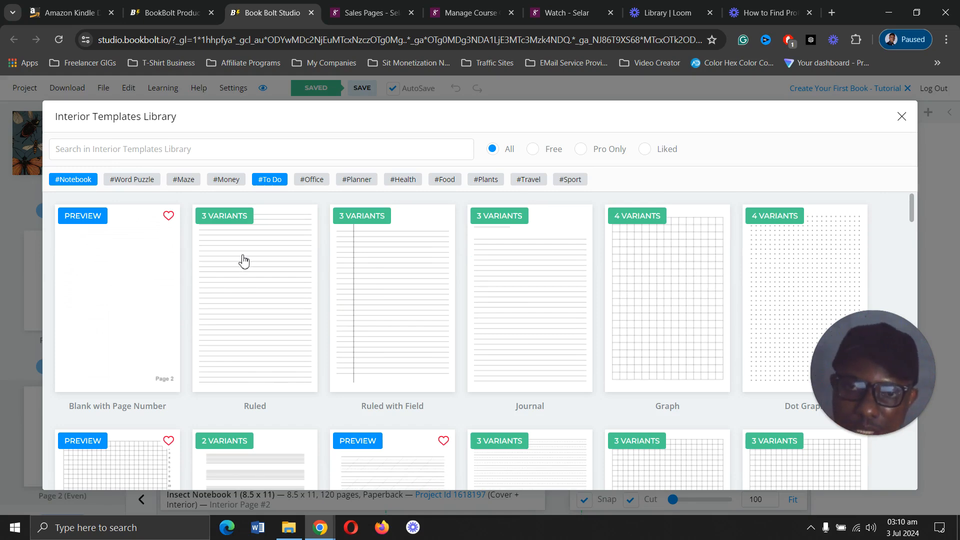
left_click(378, 294)
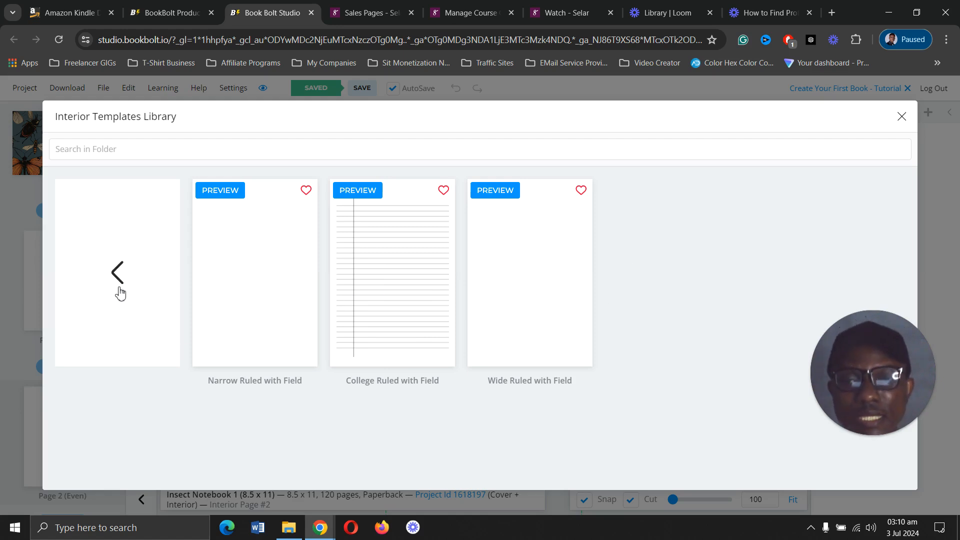
left_click(382, 249)
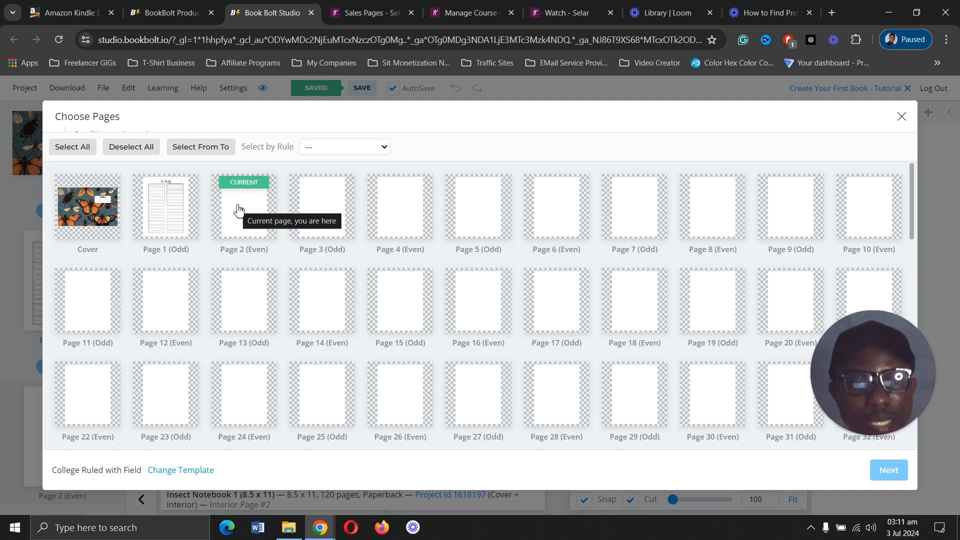
left_click(188, 148)
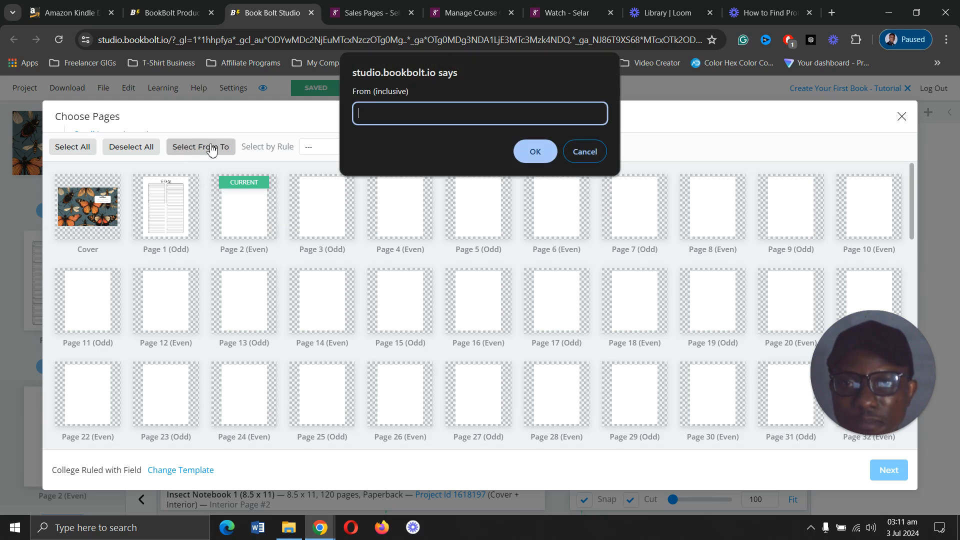
left_click(583, 151)
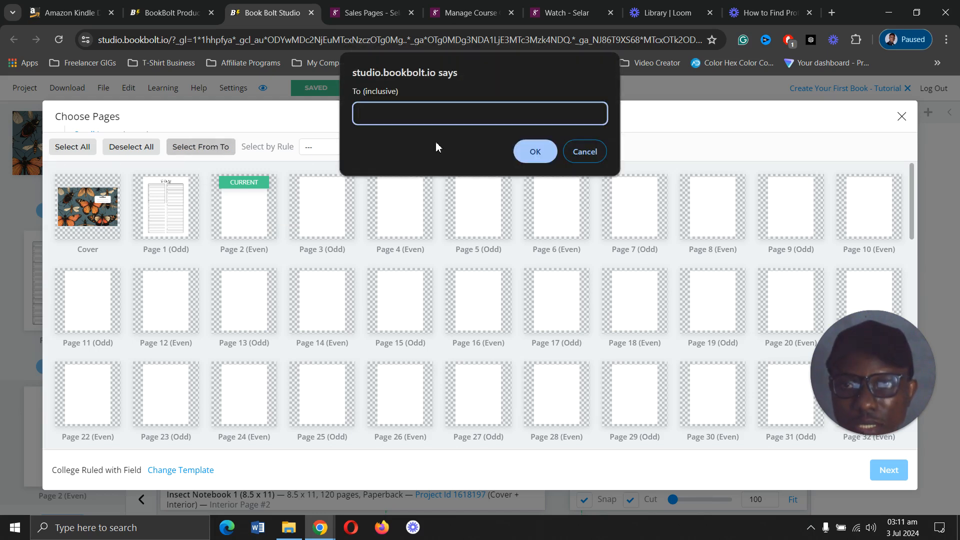
left_click(585, 151)
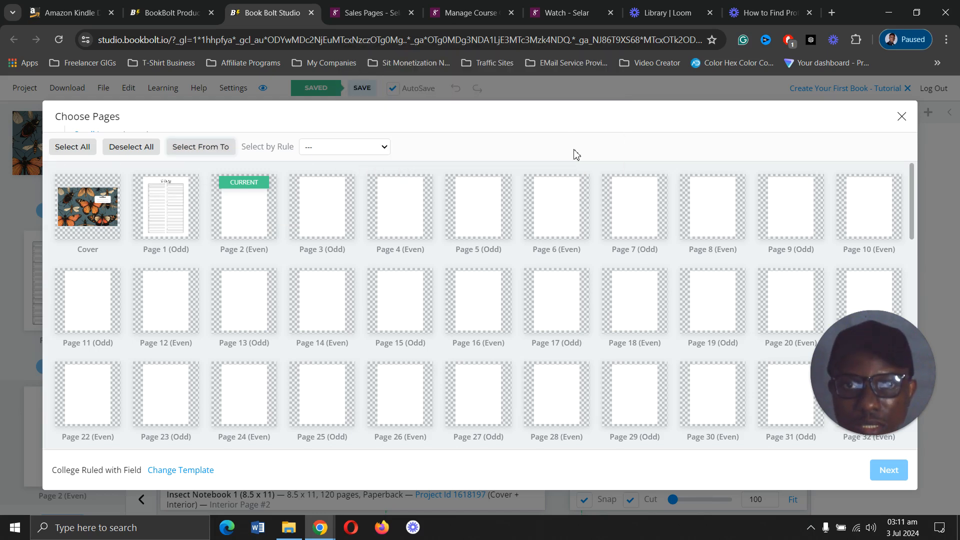
- Select every page for the College Ruled with Field template except the Cover and Page 1 (Odd)
left_click(84, 149)
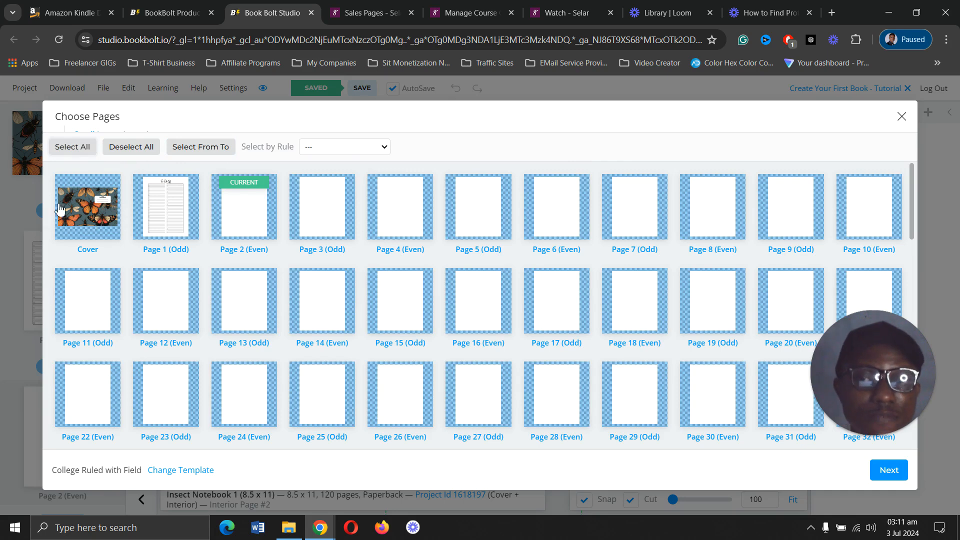
left_click(109, 216)
left_click(168, 214)
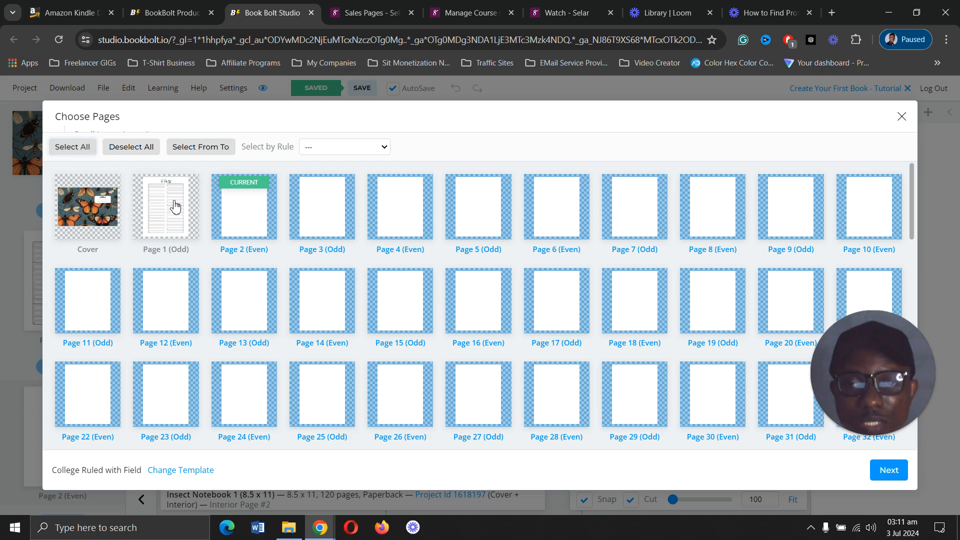
left_click(172, 207)
left_click(117, 213)
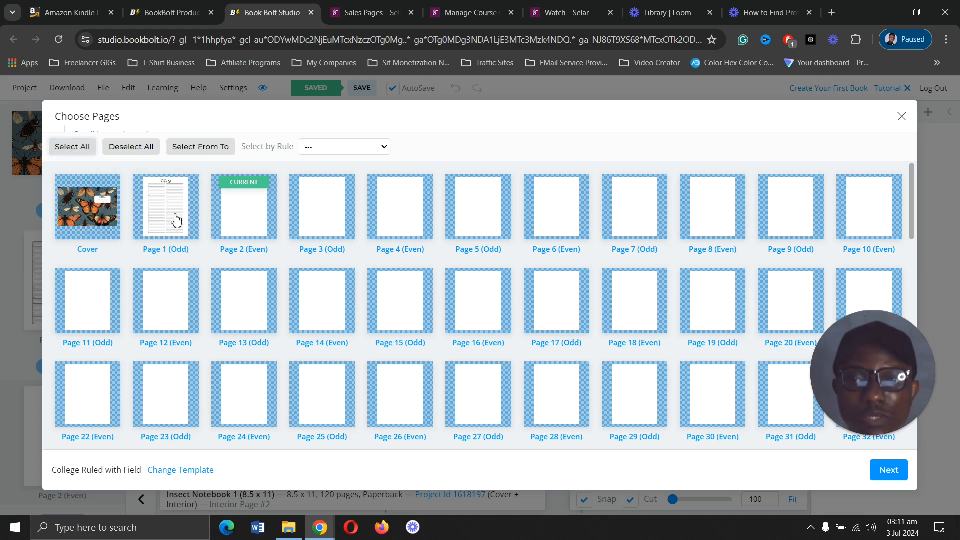
left_click(92, 201)
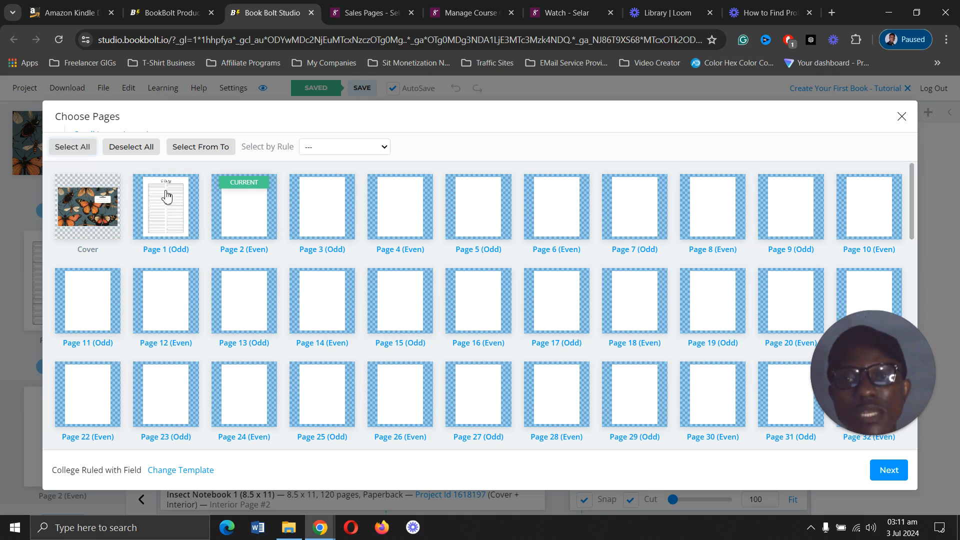
left_click(174, 212)
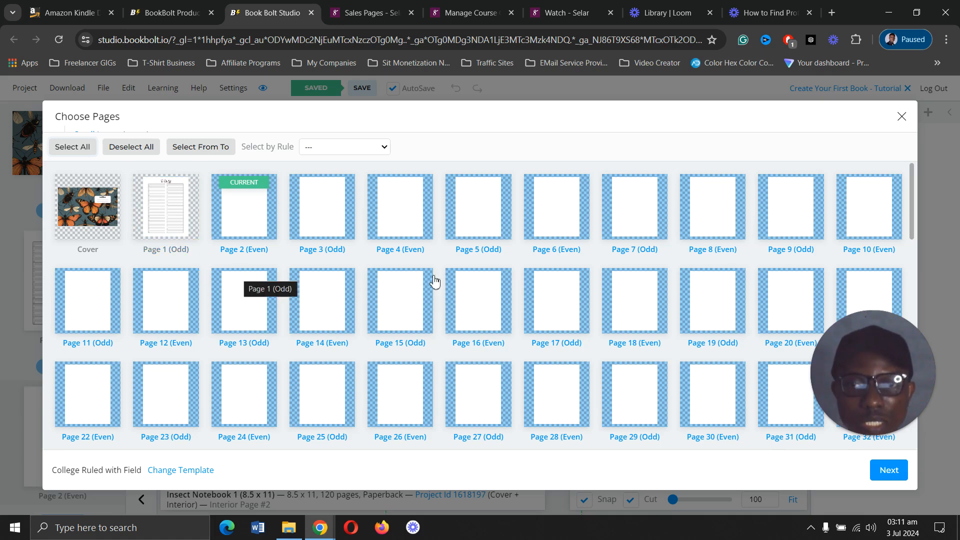
- Exclude Page 120 (Even) as well, and apply College Ruled with Field to the selected pages with the default line options and work area bleed
scroll(495, 280, "down", 15)
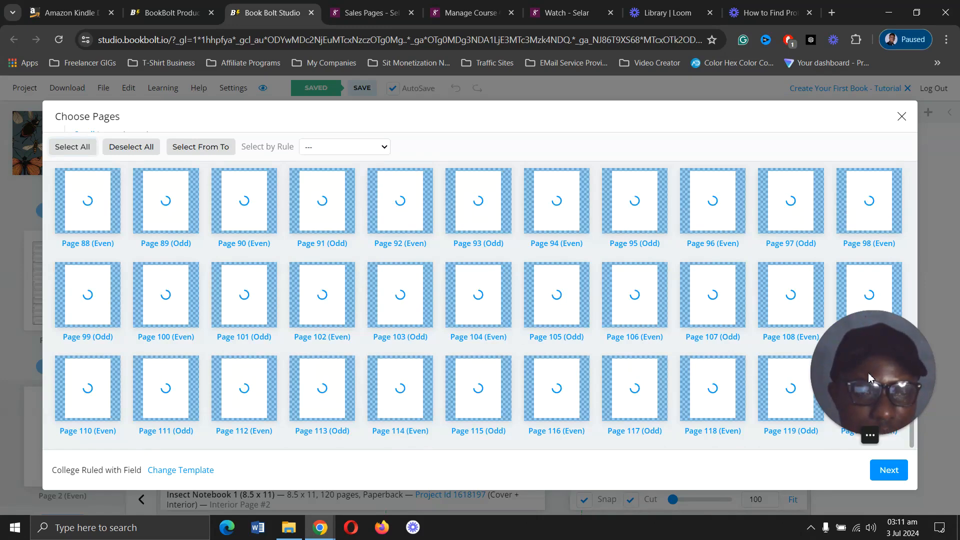
left_click_drag(868, 373, 867, 215)
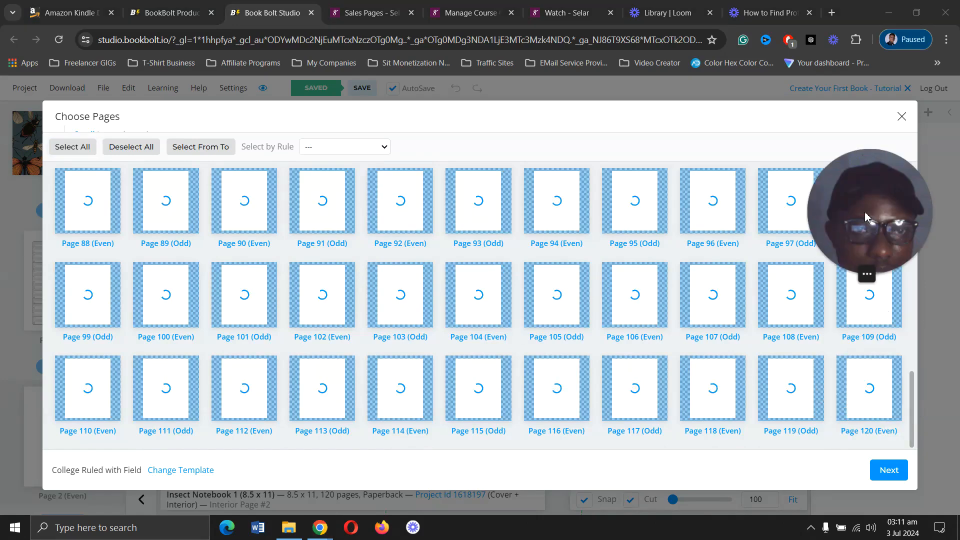
left_click(860, 388)
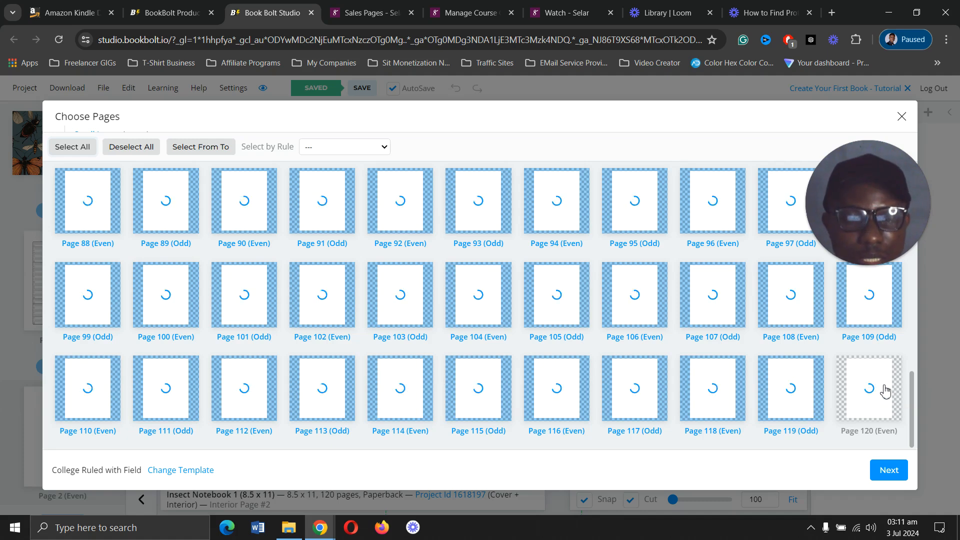
scroll(625, 371, "up", 13)
scroll(625, 371, "up", 3)
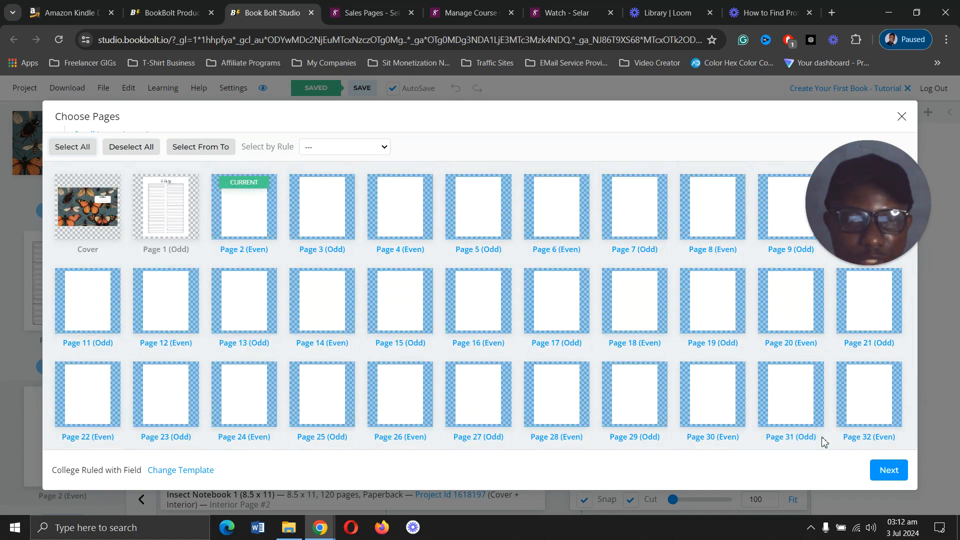
scroll(655, 322, "down", 16)
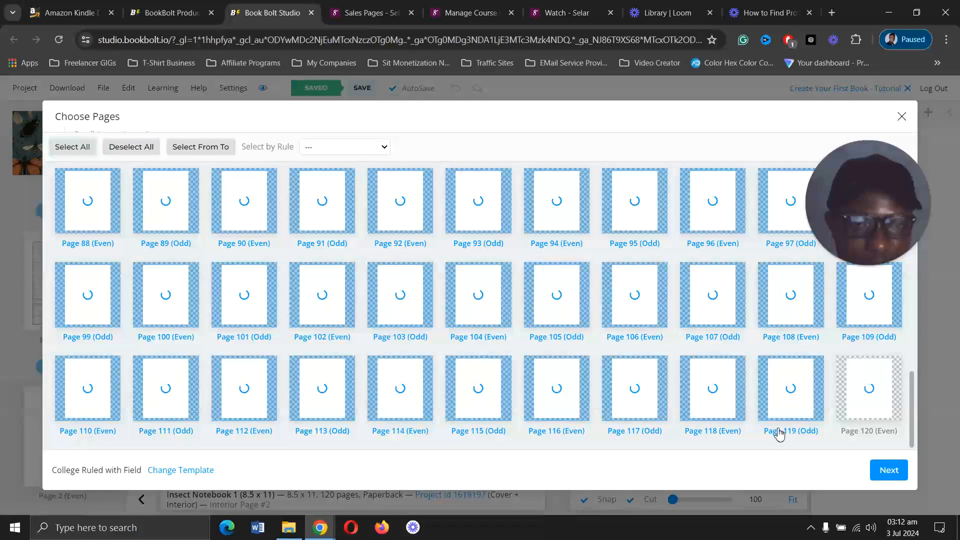
left_click(895, 477)
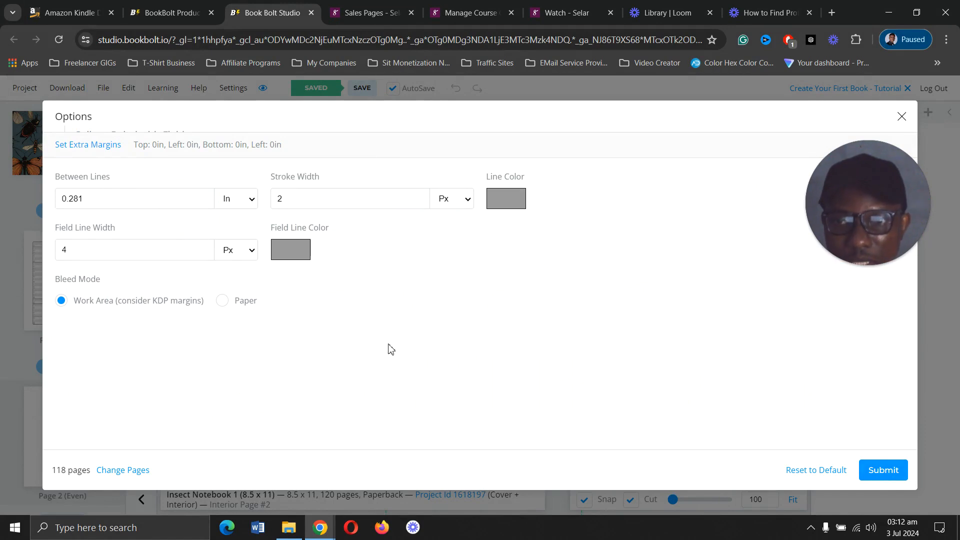
left_click(876, 473)
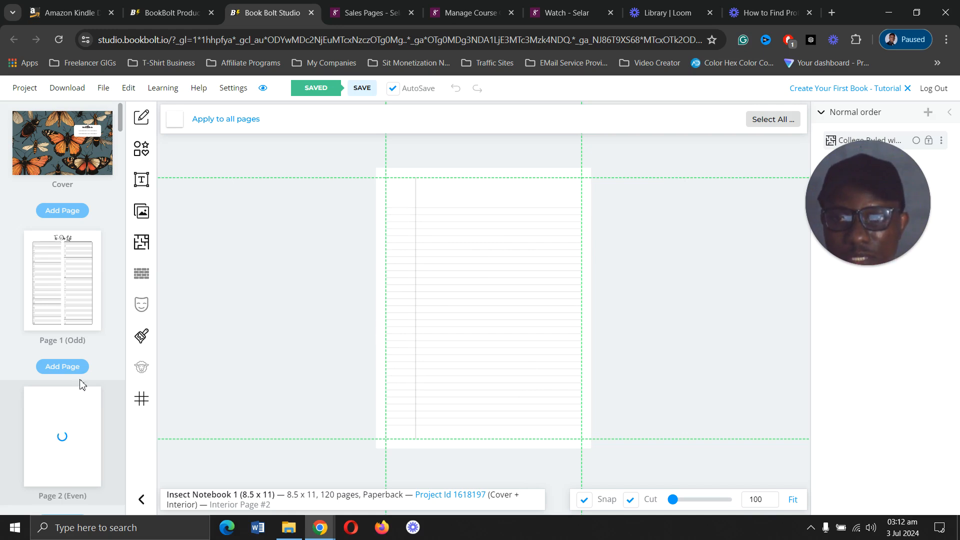
- Go to the end of the book's page list and open Page 120 (Even)
scroll(80, 384, "down", 5)
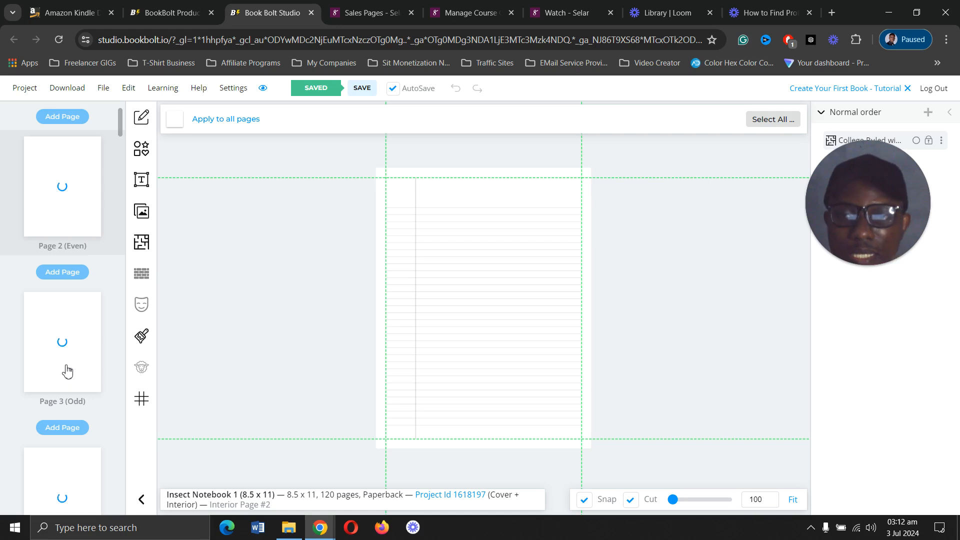
scroll(67, 375, "down", 3)
scroll(68, 365, "down", 20)
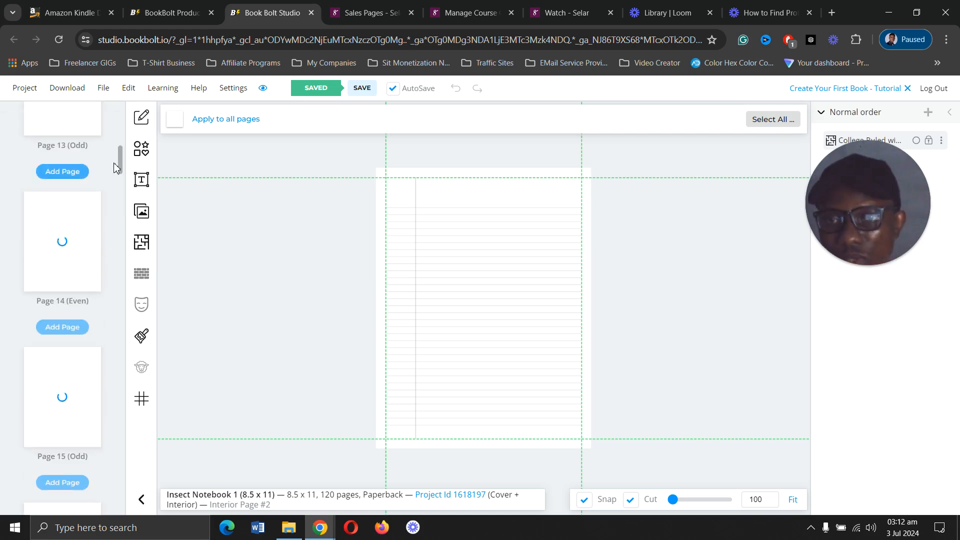
left_click_drag(118, 167, 119, 498)
scroll(99, 397, "down", 1)
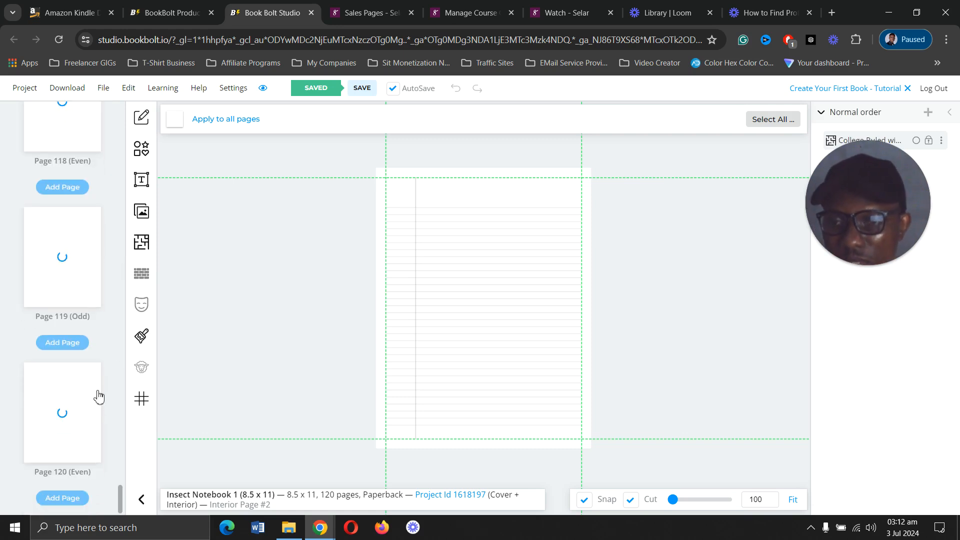
left_click(65, 408)
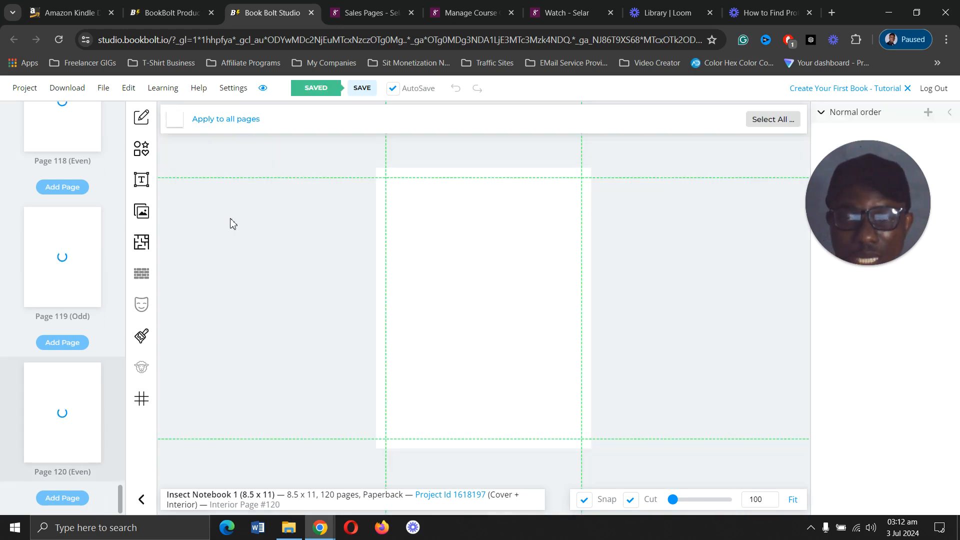
- Browse the full interior templates library and choose the Fitness Calendar 2023 template
left_click(145, 243)
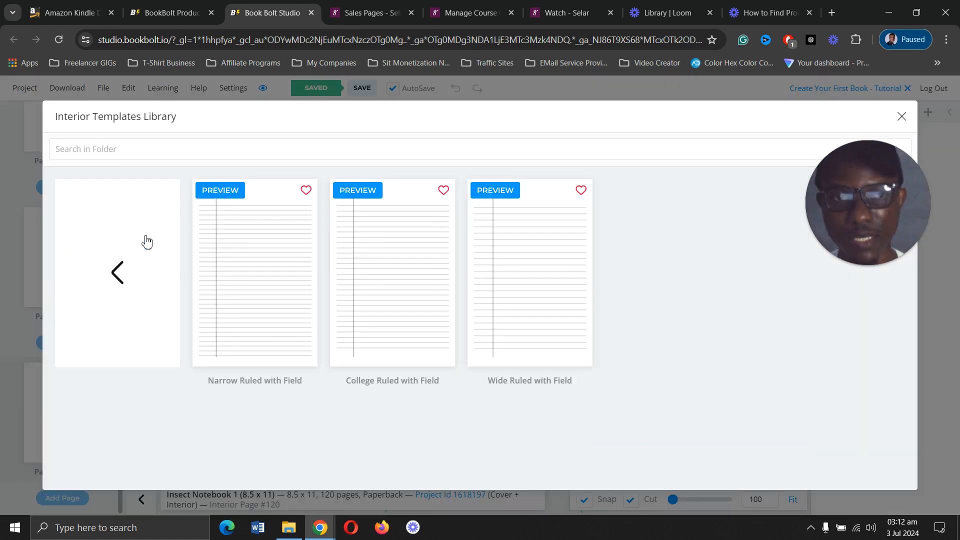
left_click(120, 273)
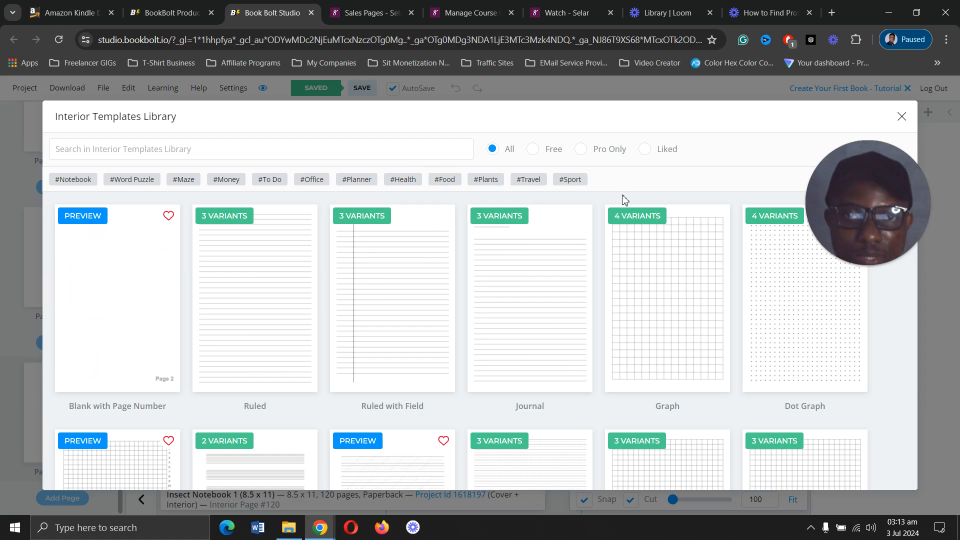
scroll(600, 203, "down", 5)
scroll(601, 206, "down", 4)
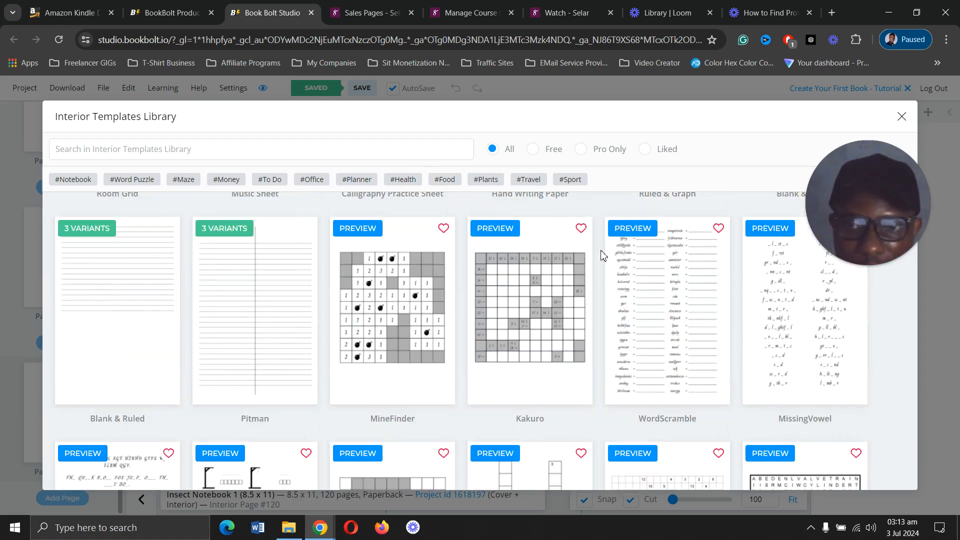
scroll(601, 255, "up", 2)
scroll(601, 255, "down", 2)
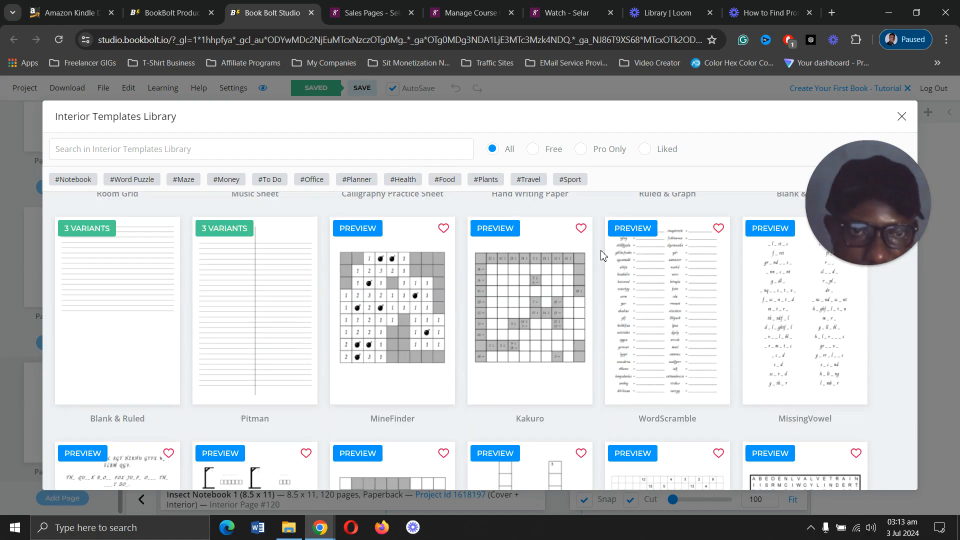
scroll(601, 255, "down", 10)
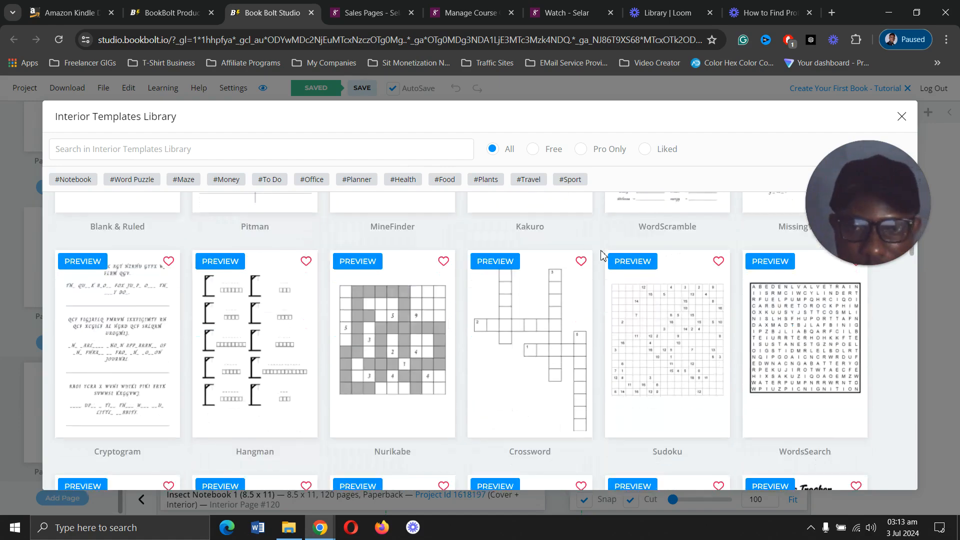
scroll(601, 255, "down", 3)
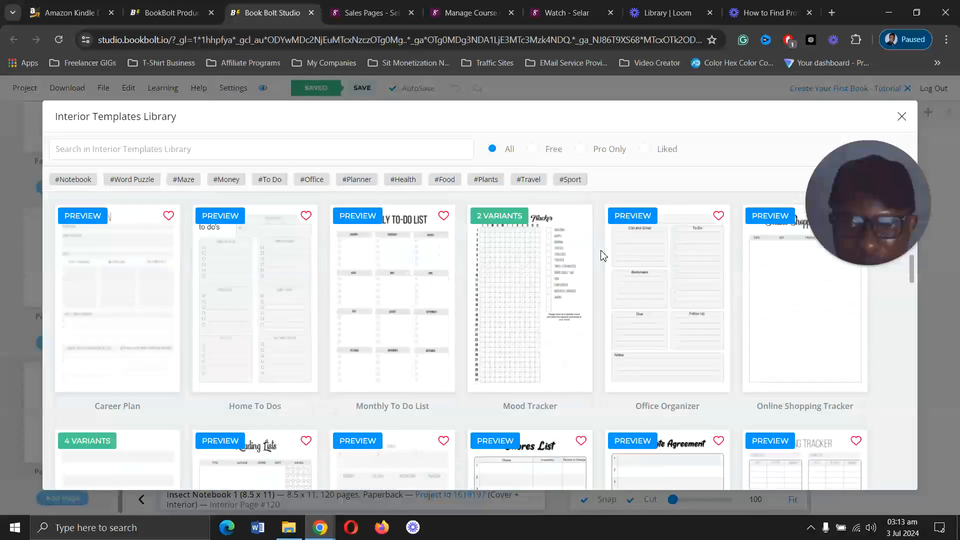
scroll(602, 255, "up", 4)
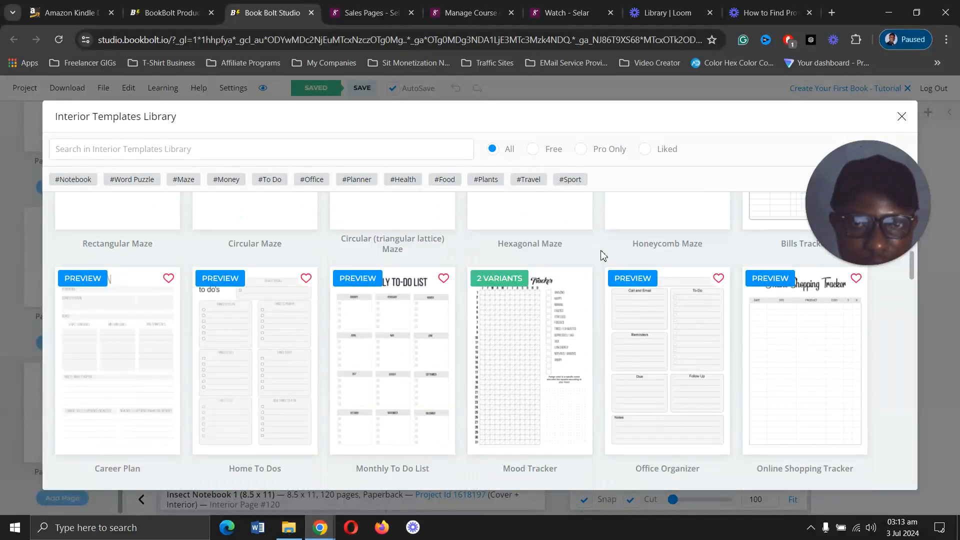
scroll(603, 256, "down", 4)
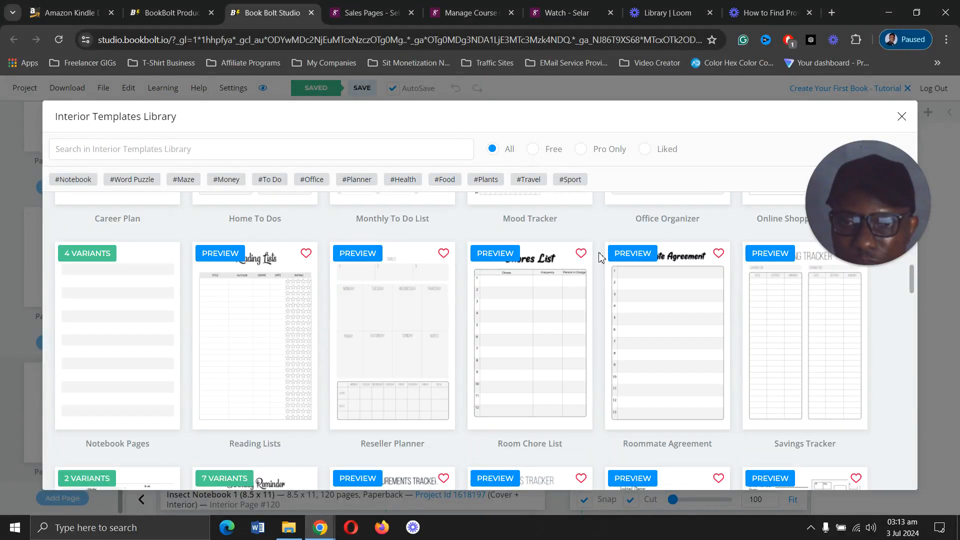
scroll(595, 330, "down", 4)
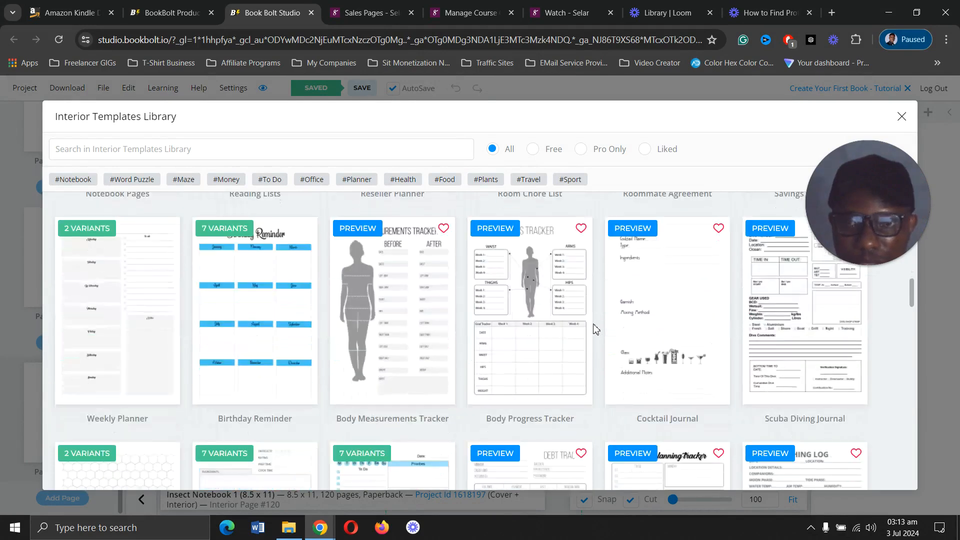
scroll(595, 329, "down", 7)
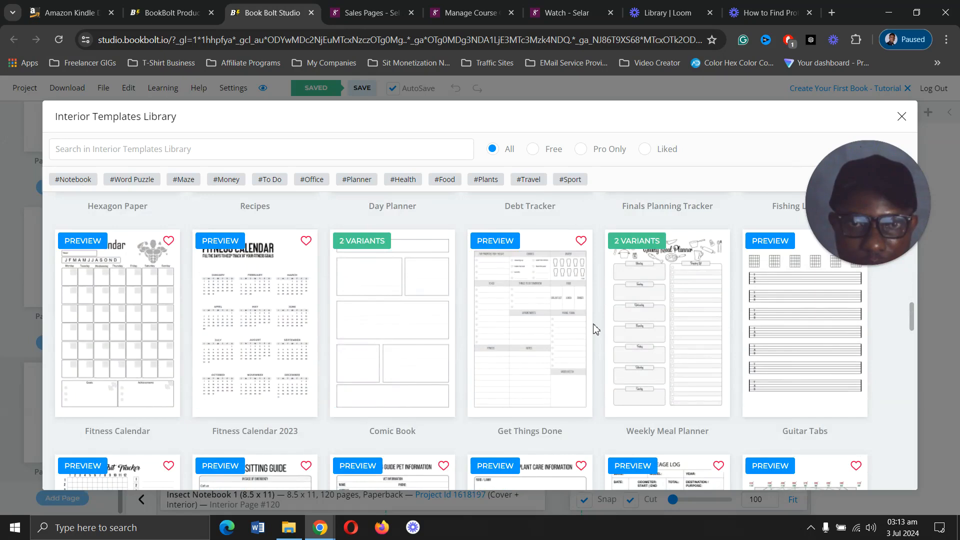
scroll(595, 328, "down", 1)
scroll(594, 328, "up", 1)
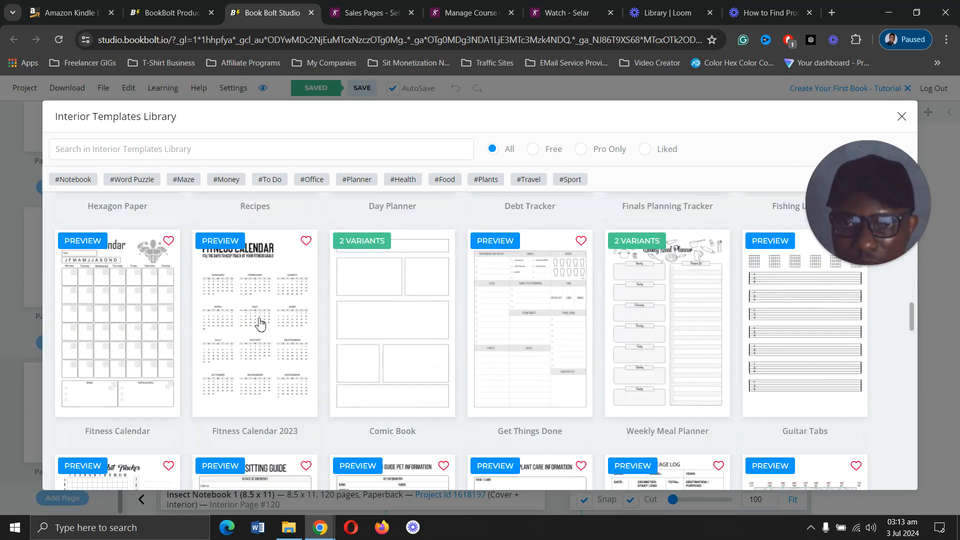
left_click(240, 313)
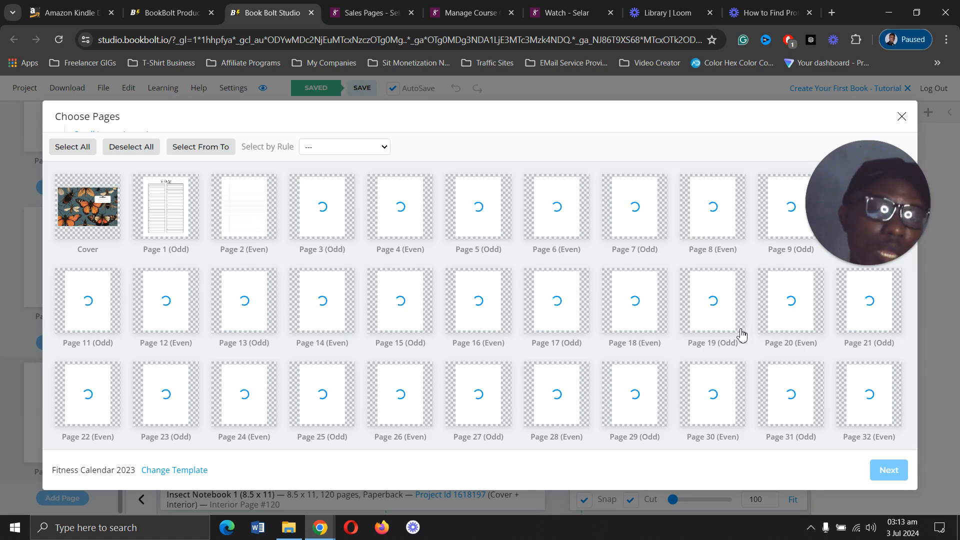
- Apply Fitness Calendar 2023 to Page 120 (Even) only, keeping the aspect ratio within the work area
scroll(745, 328, "down", 14)
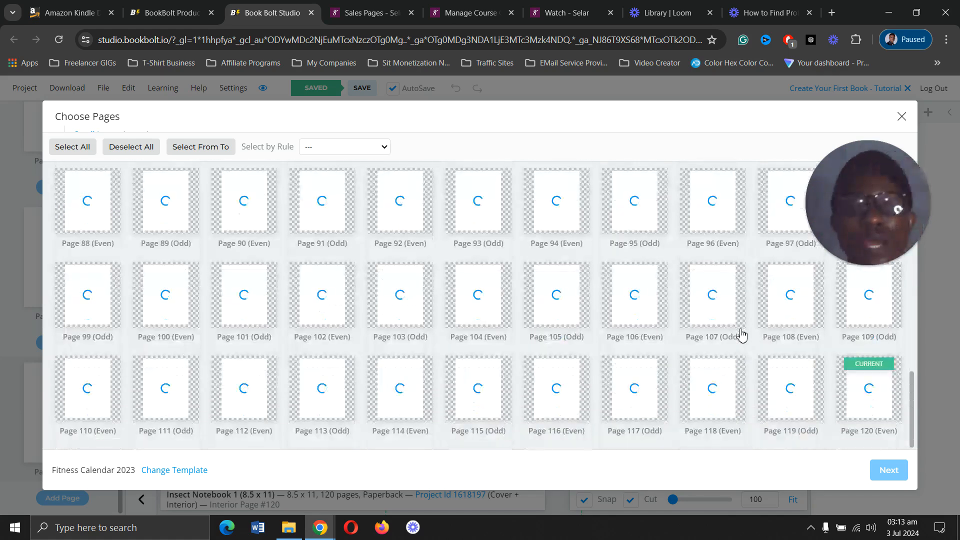
left_click(857, 395)
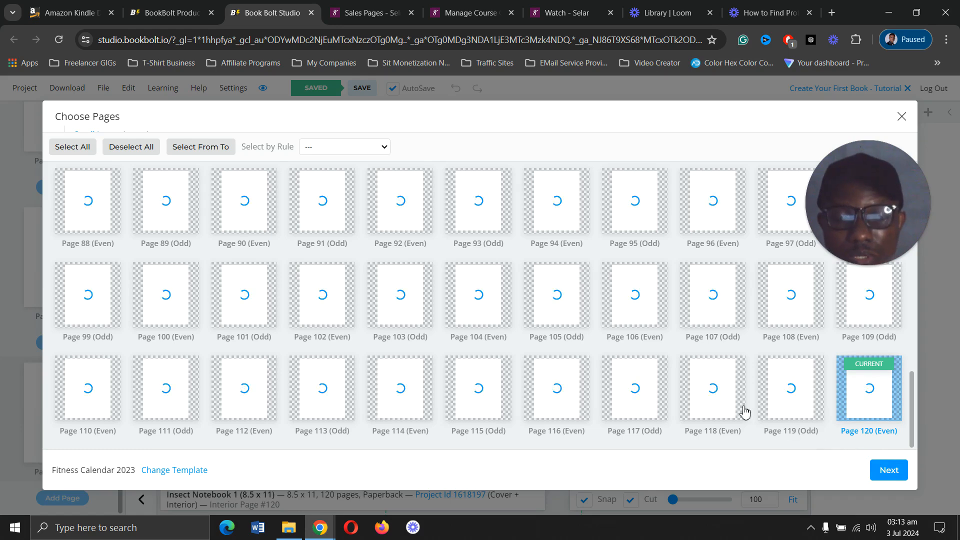
left_click(888, 474)
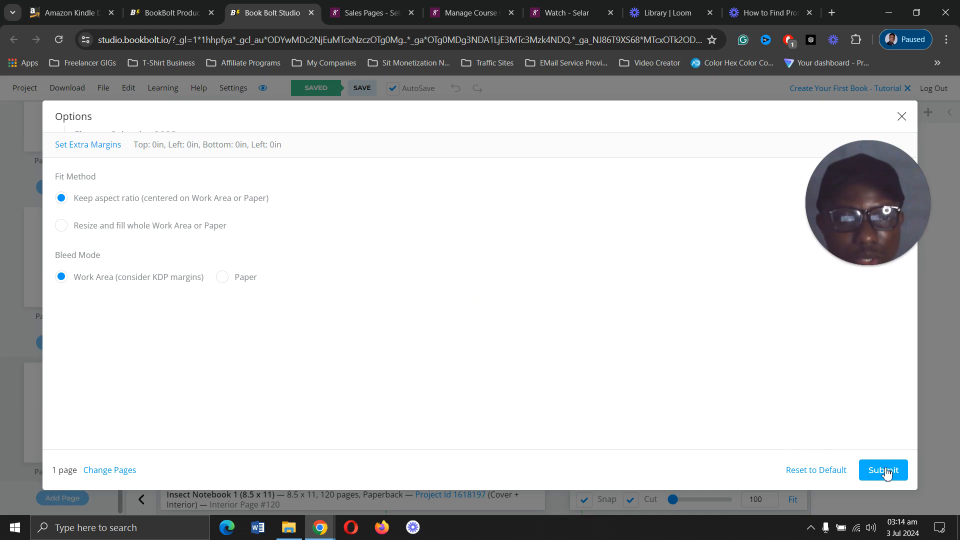
left_click(887, 472)
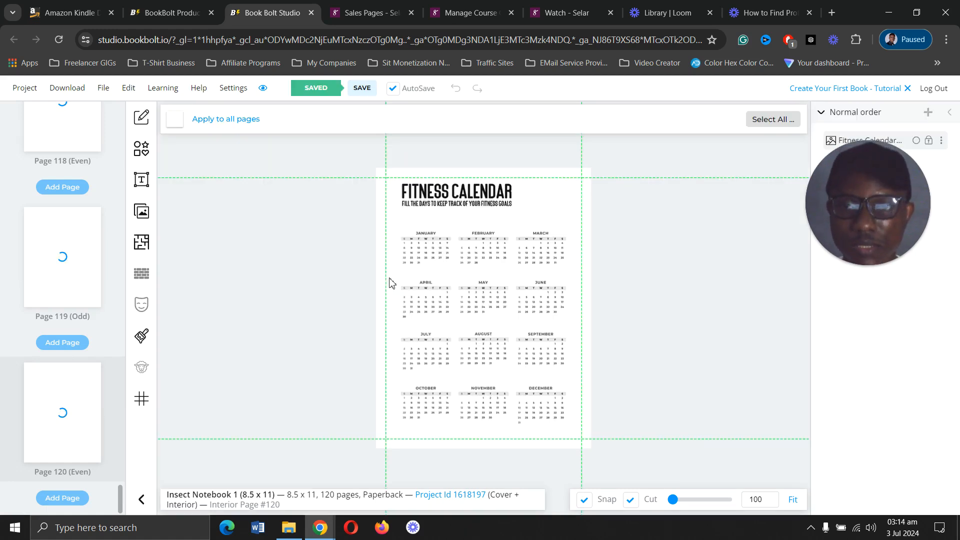
- Delete the Fitness Calendar 2023 layer from Page 120 (Even)
left_click(420, 192)
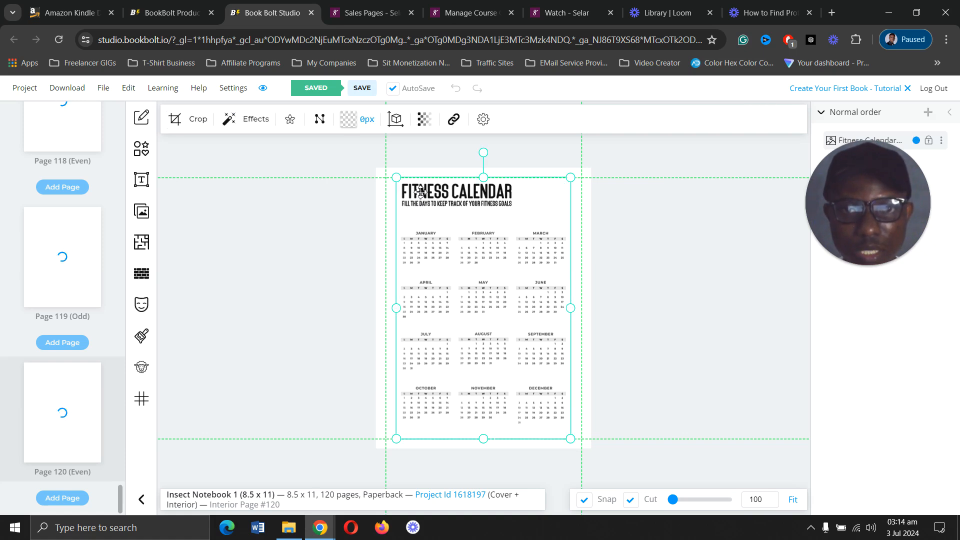
left_click(941, 142)
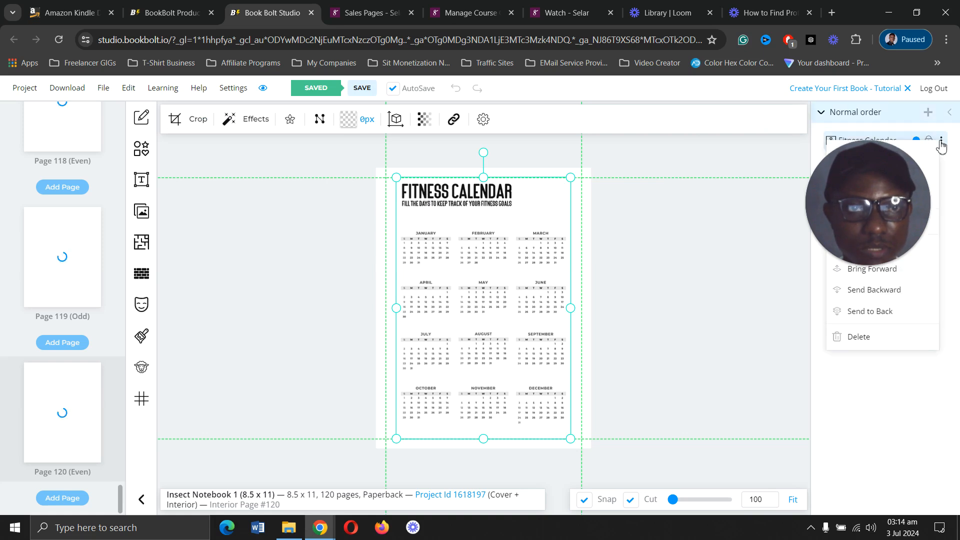
left_click(857, 337)
key("Return")
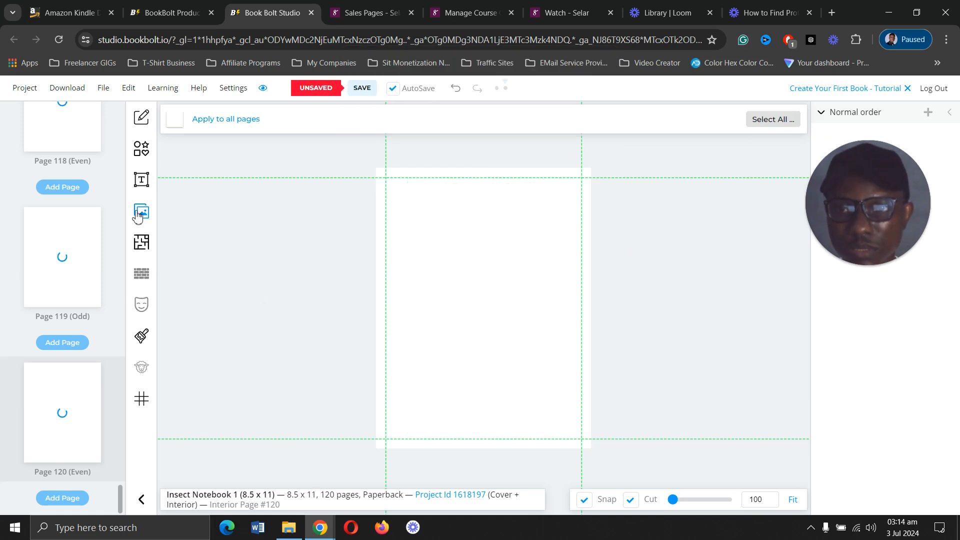
- Open the interior templates library and look through the planner templates for a last-page design
left_click(142, 247)
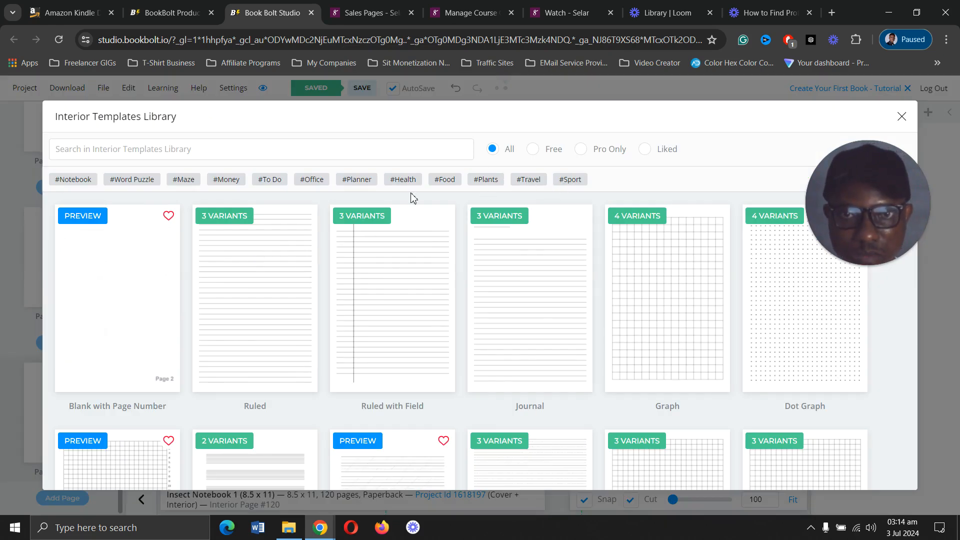
left_click(358, 186)
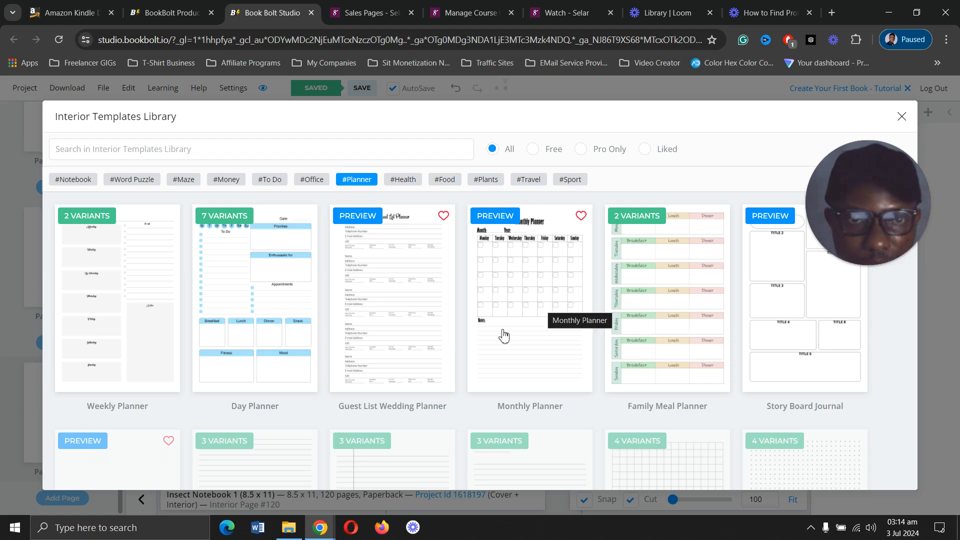
scroll(493, 337, "down", 2)
scroll(494, 336, "down", 5)
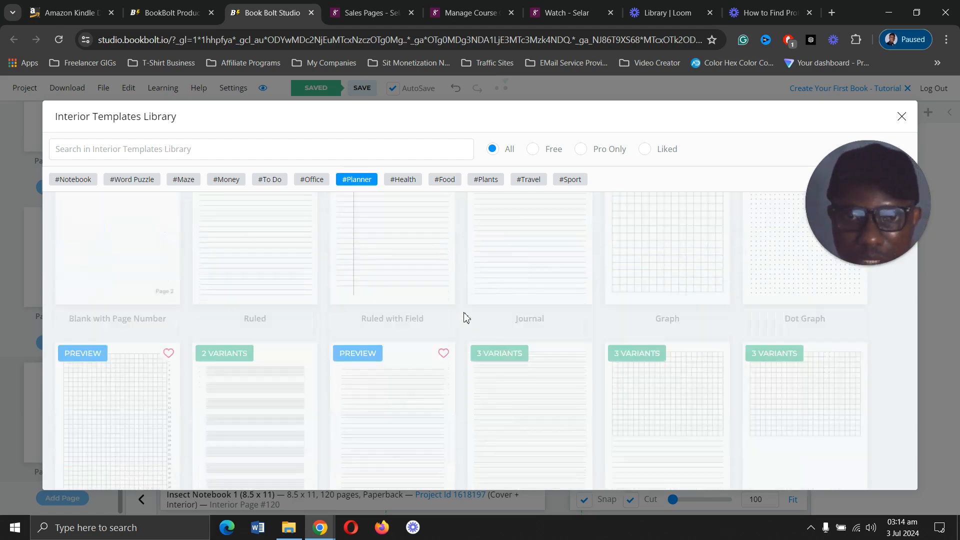
scroll(461, 311, "down", 10)
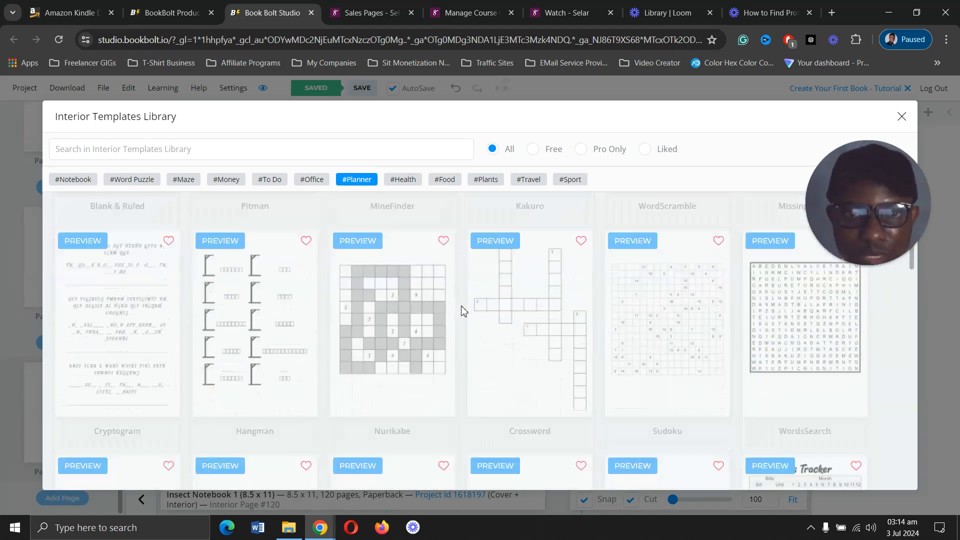
scroll(461, 310, "down", 8)
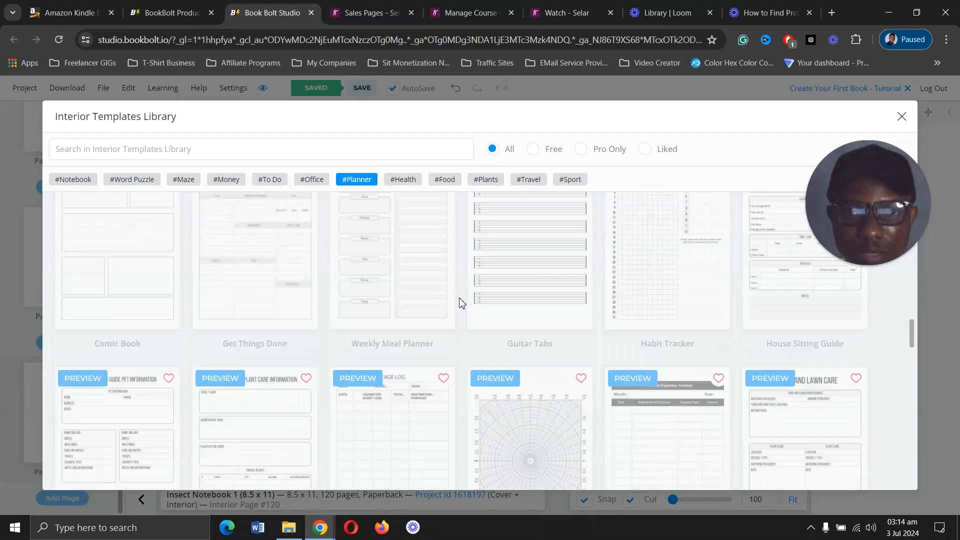
scroll(461, 302, "down", 3)
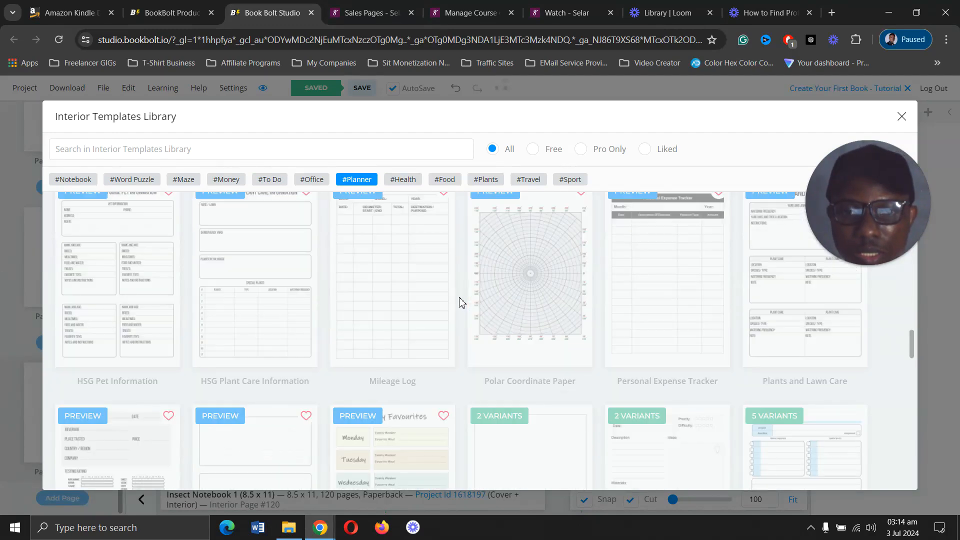
scroll(461, 303, "up", 10)
scroll(461, 303, "up", 5)
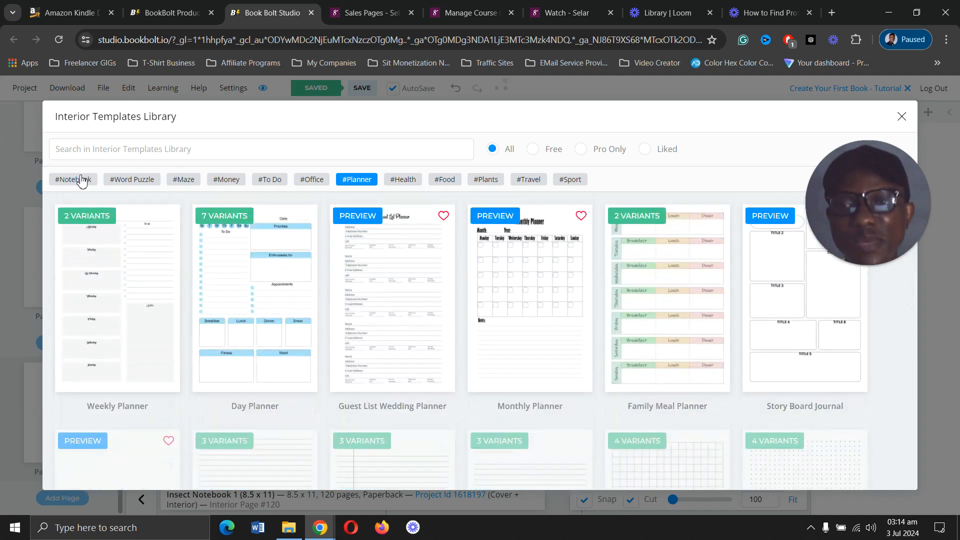
- Apply the College Ruled with Field template from the notebook category to Page 120 (Even) only, using the work area bleed mode
left_click(77, 181)
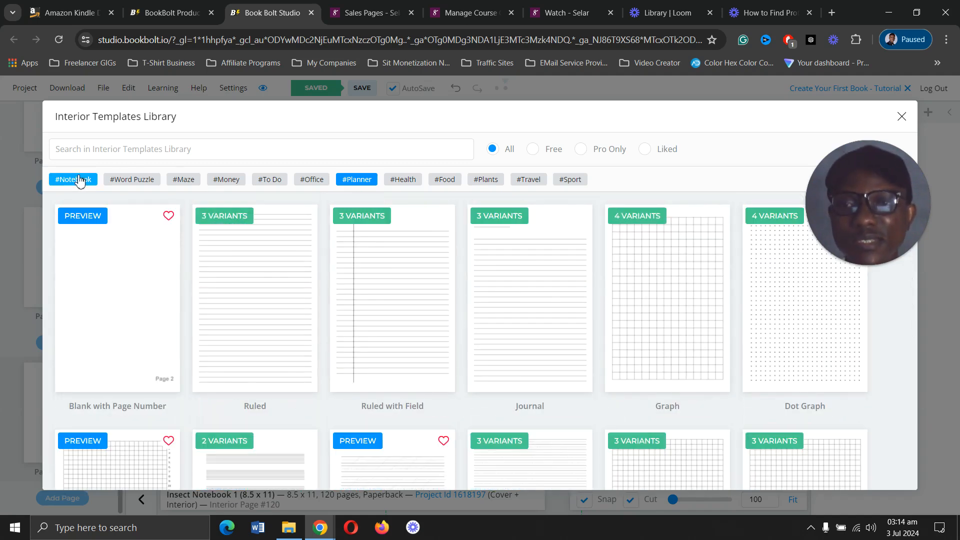
left_click(418, 281)
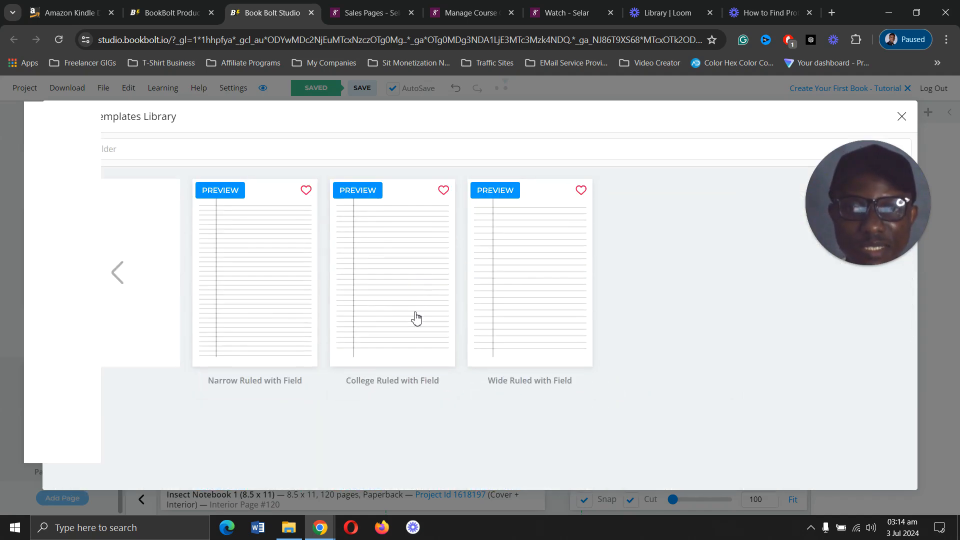
left_click(395, 295)
scroll(740, 261, "down", 15)
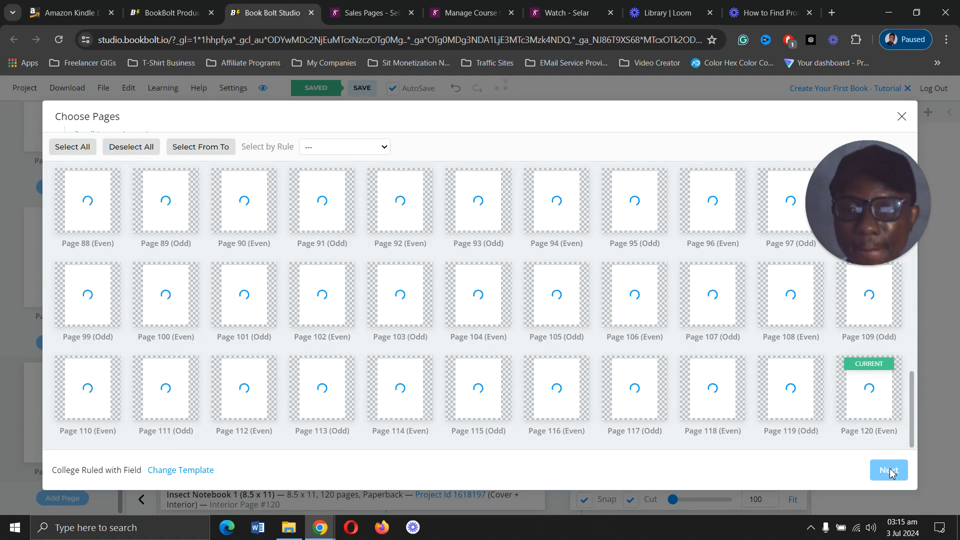
left_click(873, 397)
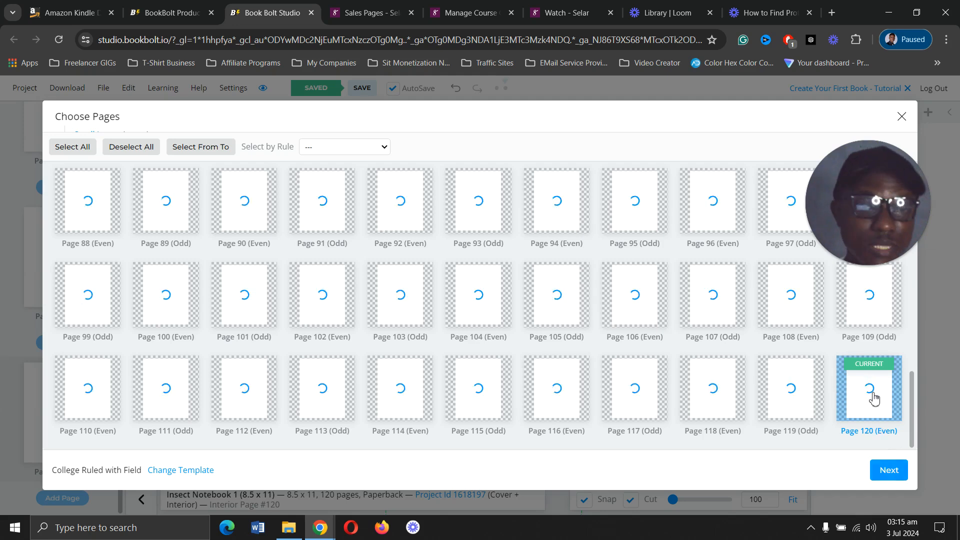
left_click(884, 470)
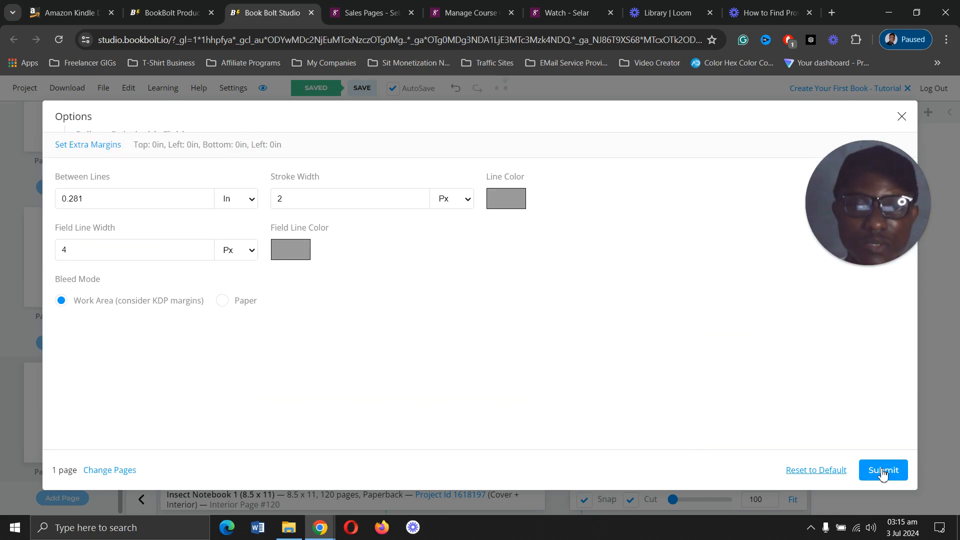
left_click(883, 473)
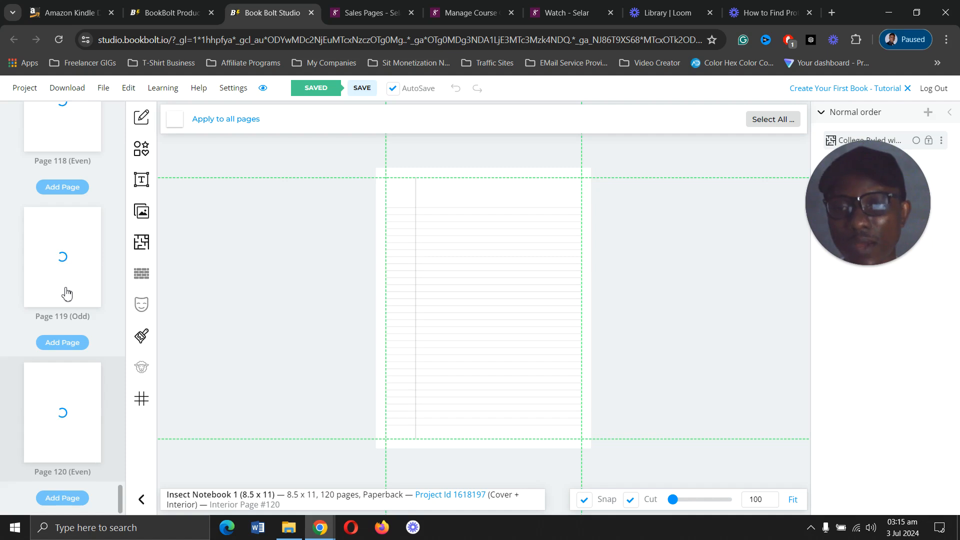
- Review the book's page list from Page 120 back to the cover and inspect the ruled last page
scroll(67, 294, "up", 20)
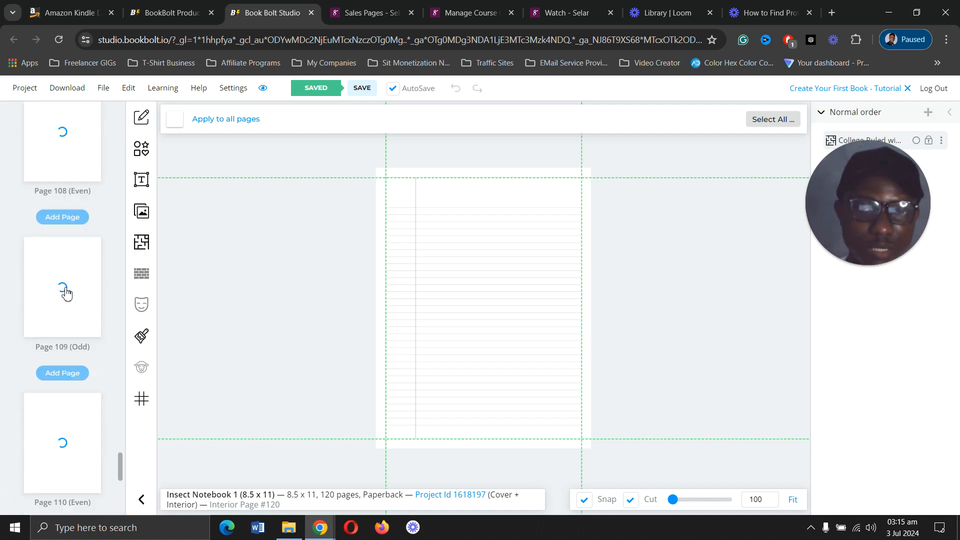
scroll(67, 294, "up", 20)
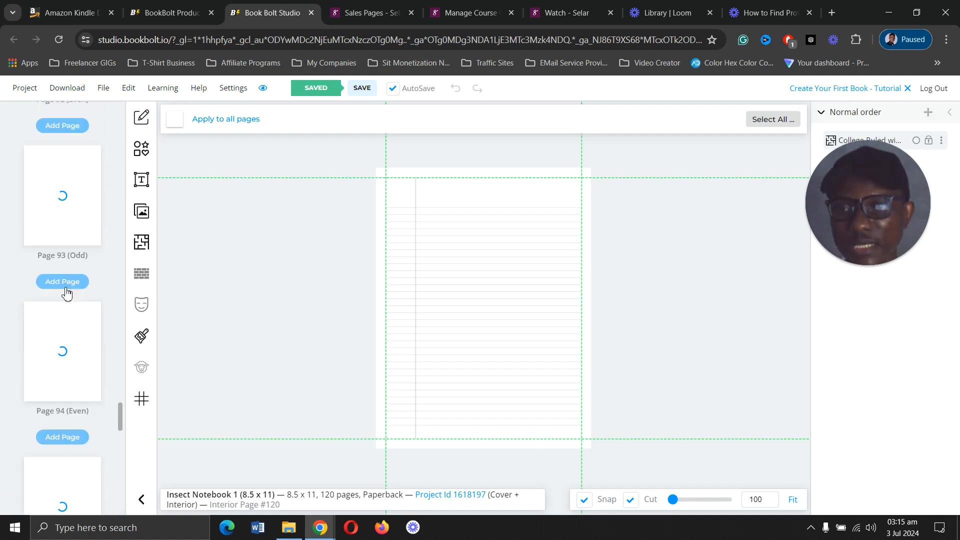
scroll(67, 294, "up", 20)
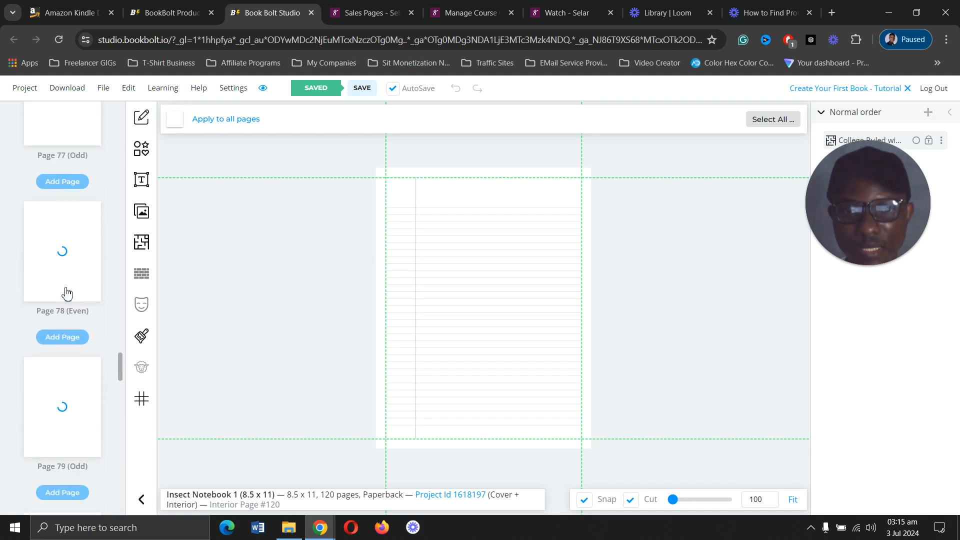
scroll(67, 294, "up", 20)
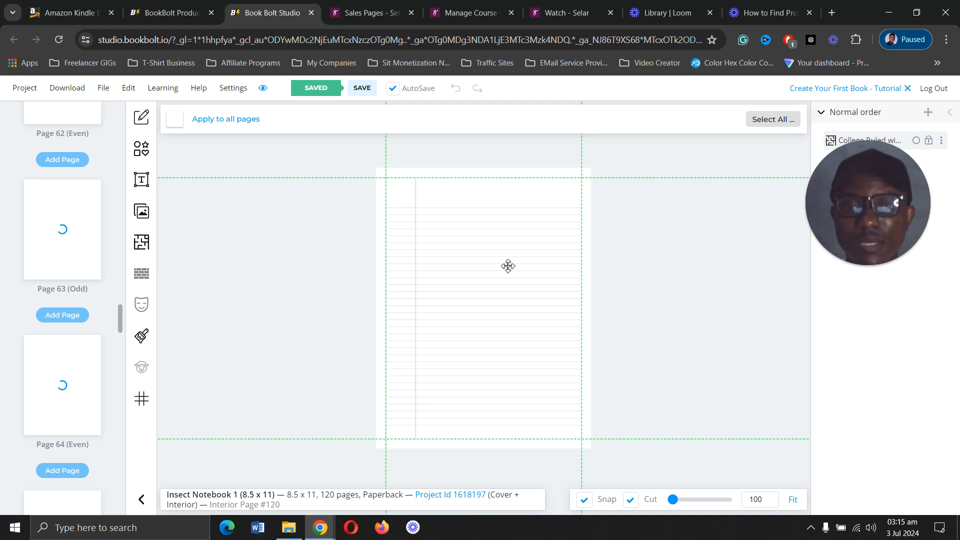
scroll(508, 266, "up", 2)
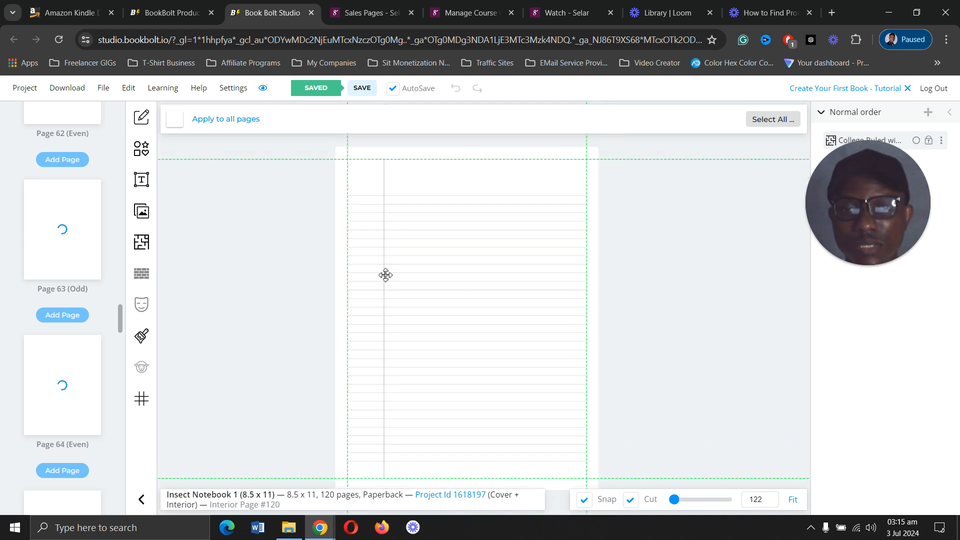
scroll(385, 275, "down", 1)
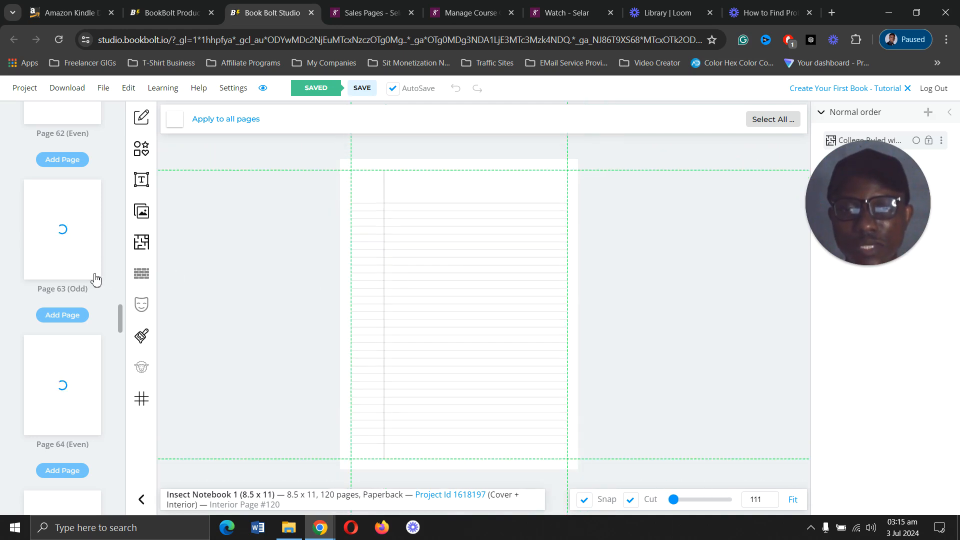
scroll(95, 278, "up", 10)
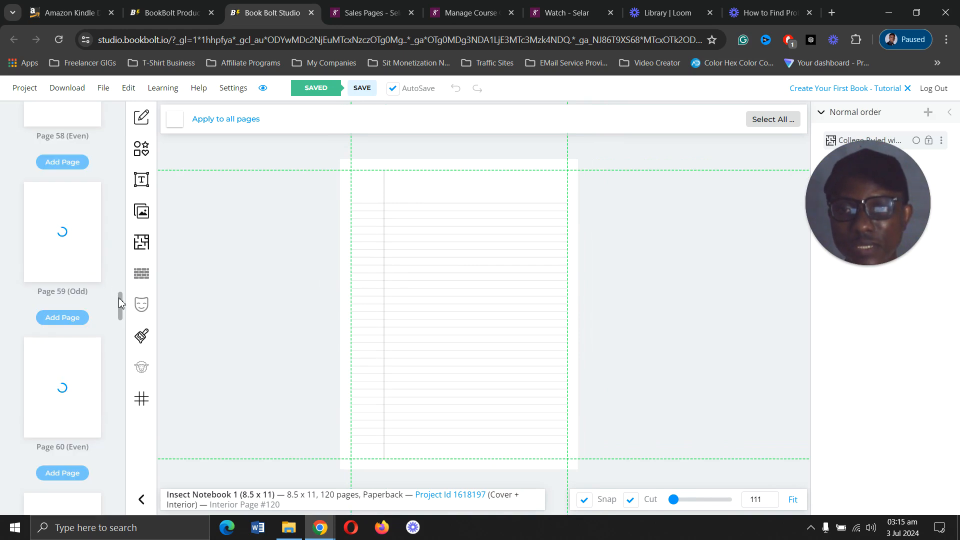
left_click_drag(118, 298, 114, 166)
scroll(103, 183, "up", 20)
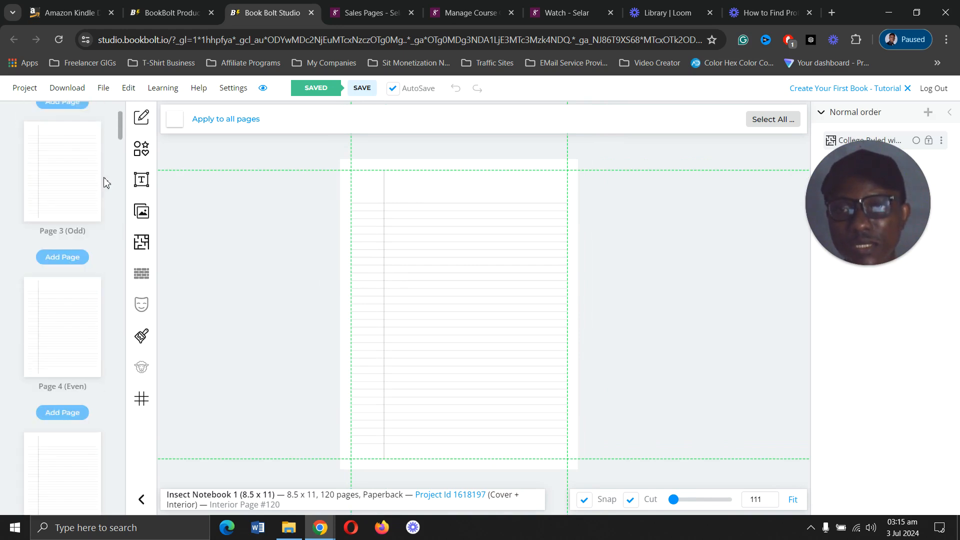
scroll(100, 200, "up", 2)
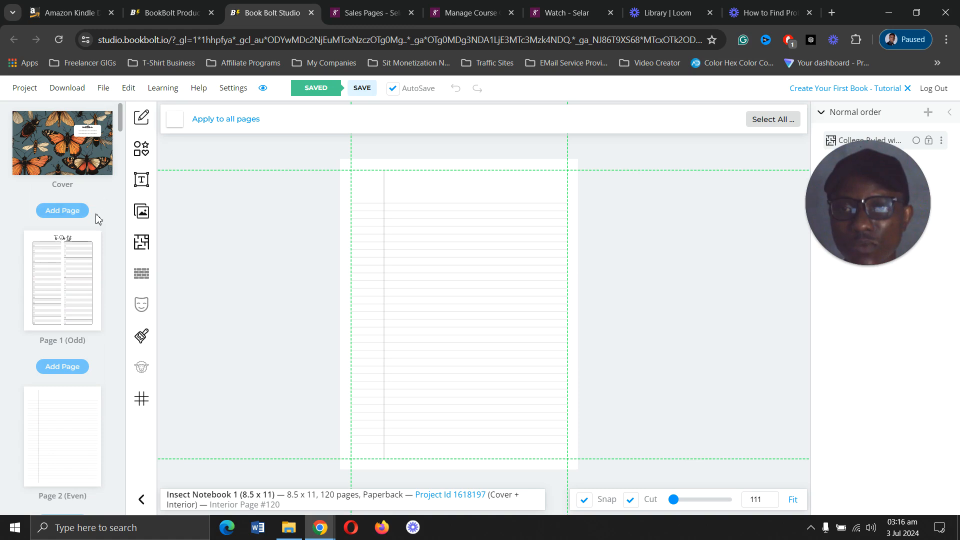
- Save the project and start downloading the whole current project in CMYK for printed books
left_click(372, 93)
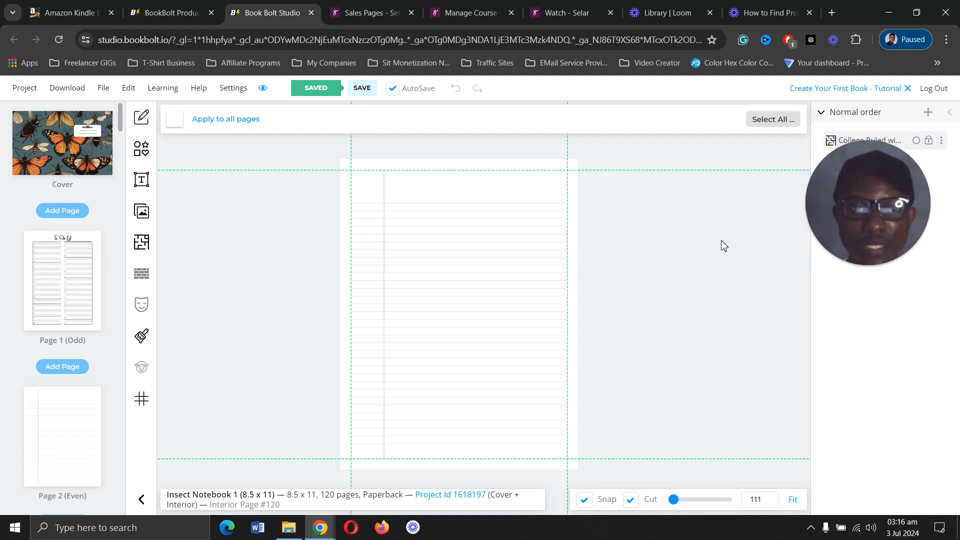
left_click_drag(879, 225, 911, 479)
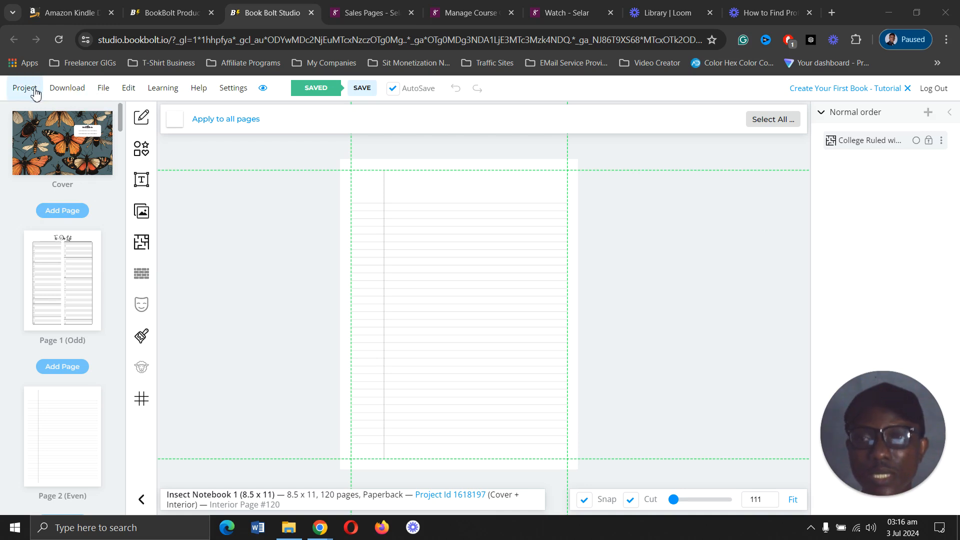
left_click(63, 90)
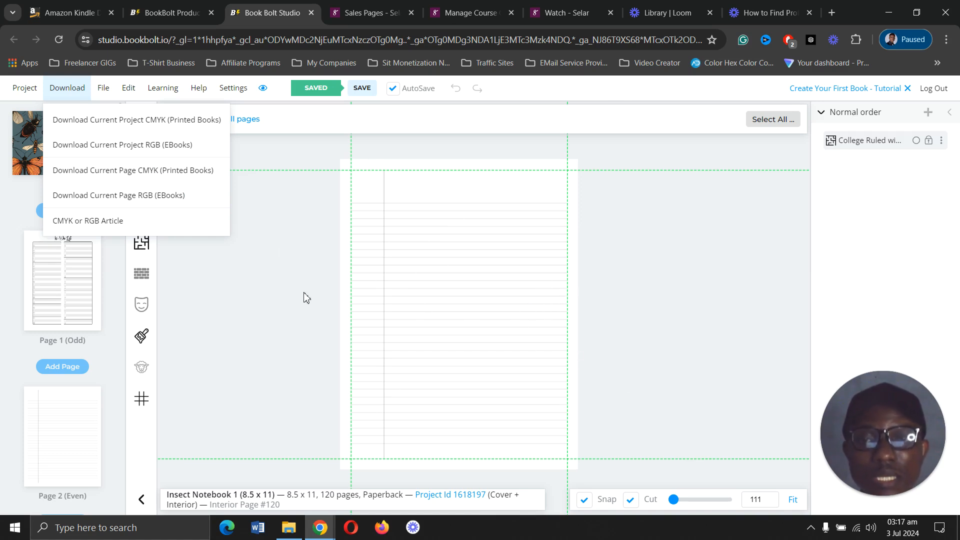
scroll(303, 297, "down", 2)
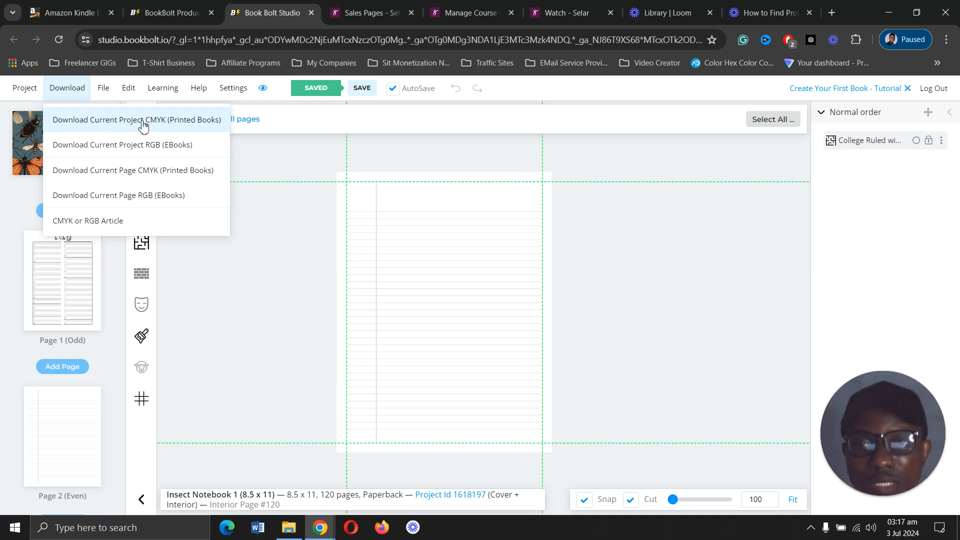
left_click(169, 120)
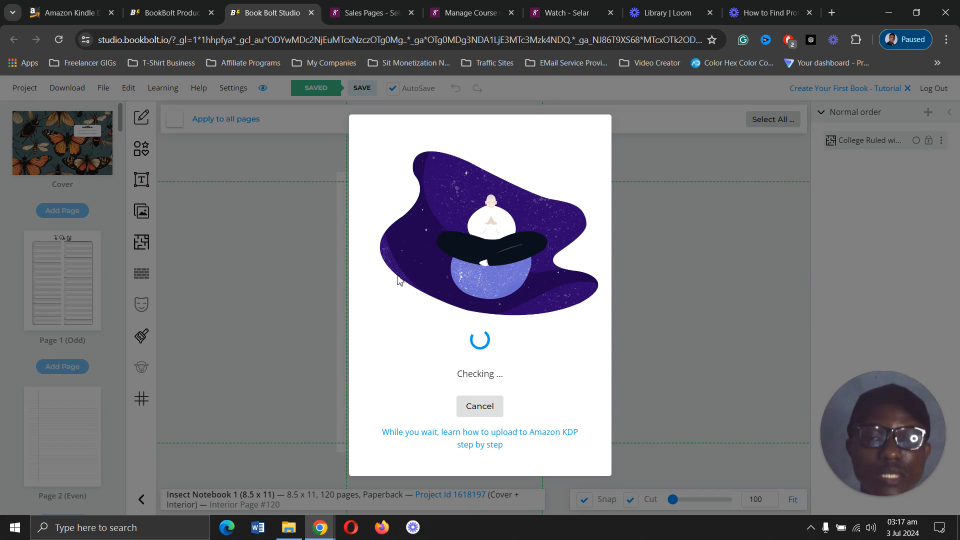
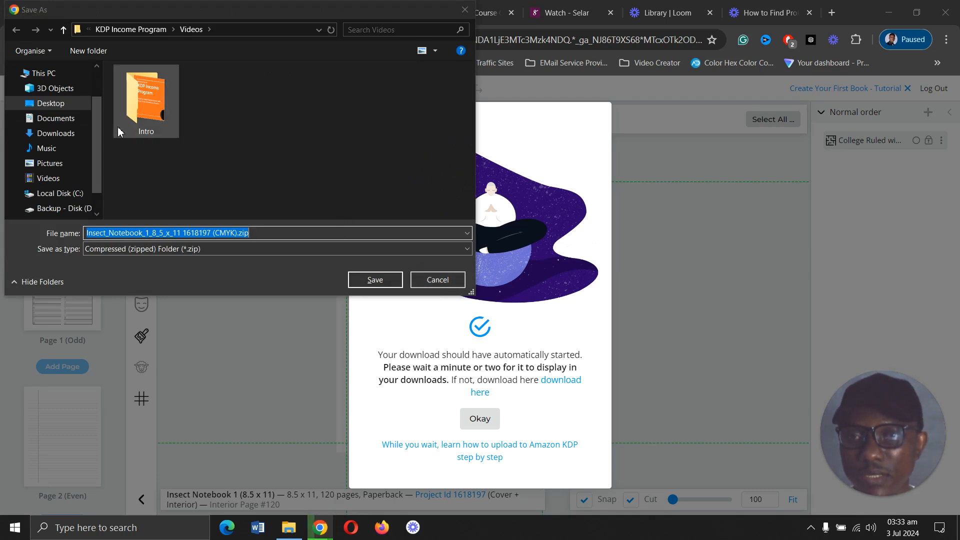
- Save the downloaded Insect Notebook CMYK zip file to the Desktop and dismiss the download notice
left_click(52, 104)
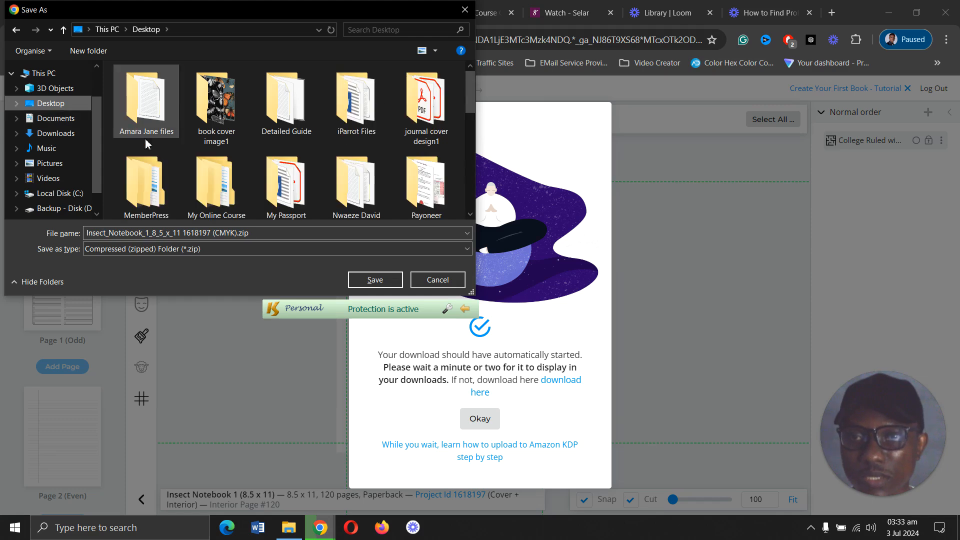
left_click(375, 281)
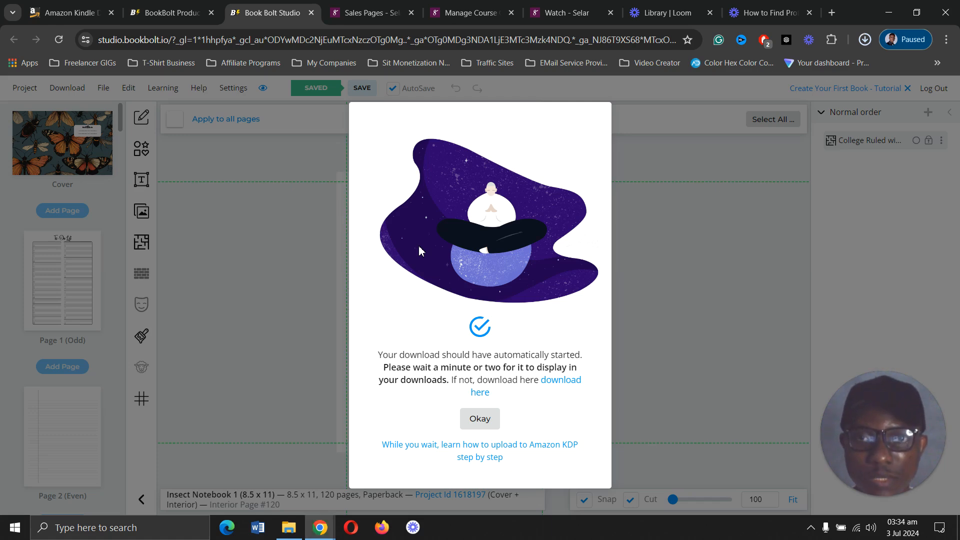
left_click(482, 420)
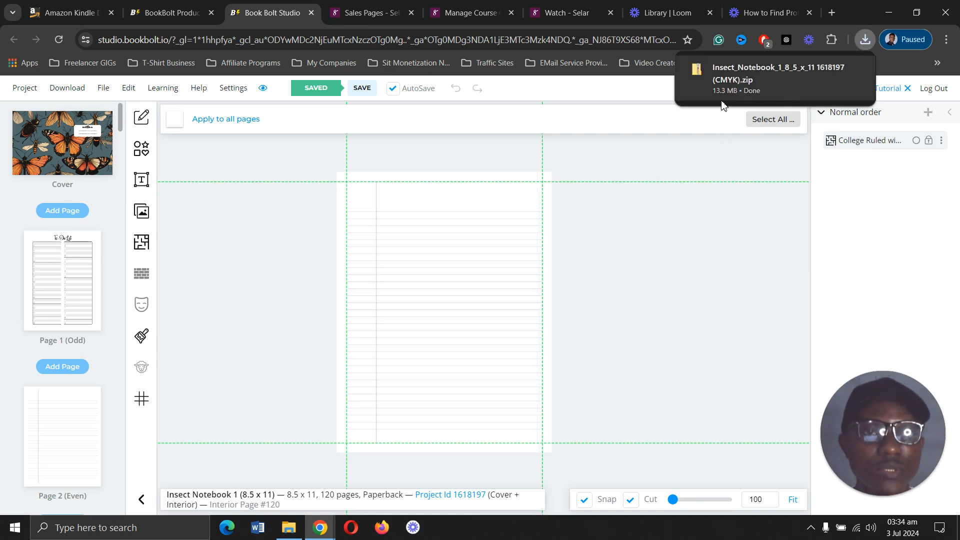
- Switch to the desktop by minimizing the browser windows and open the Insect Notebook CMYK zip file
mouse_move(736, 72)
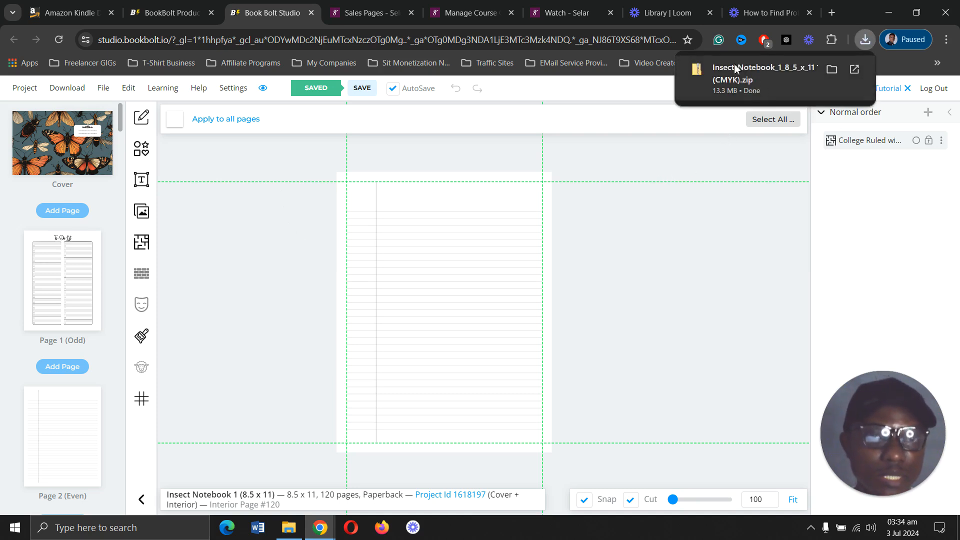
left_click(886, 12)
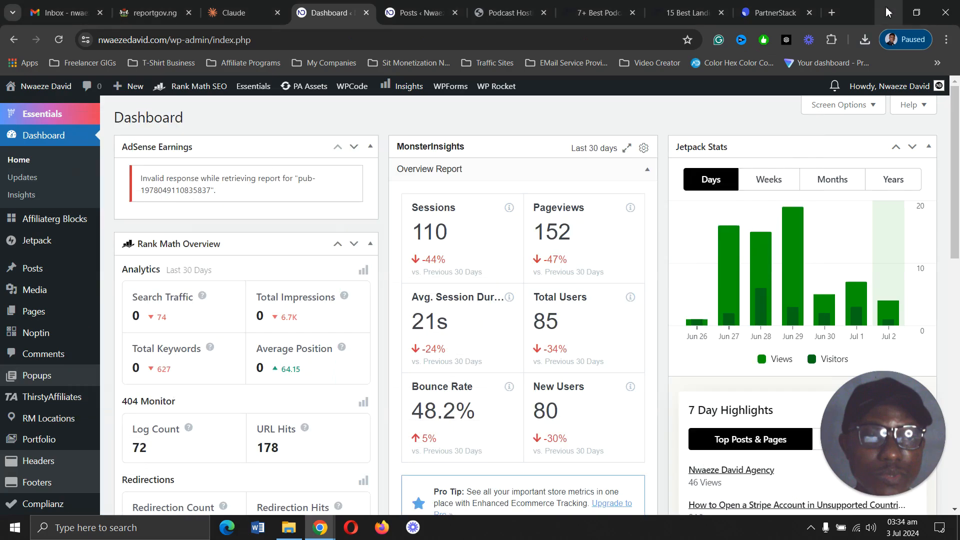
left_click(888, 12)
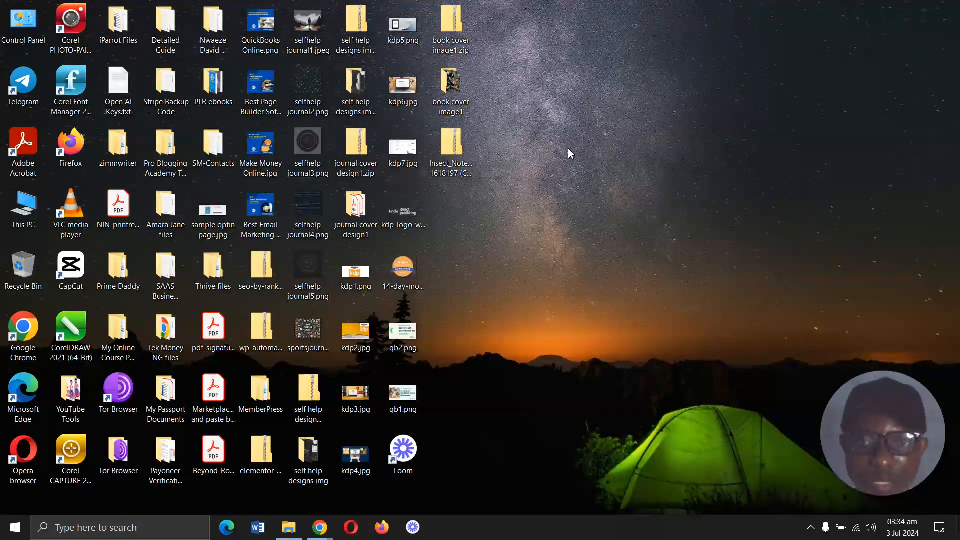
double_click(453, 147)
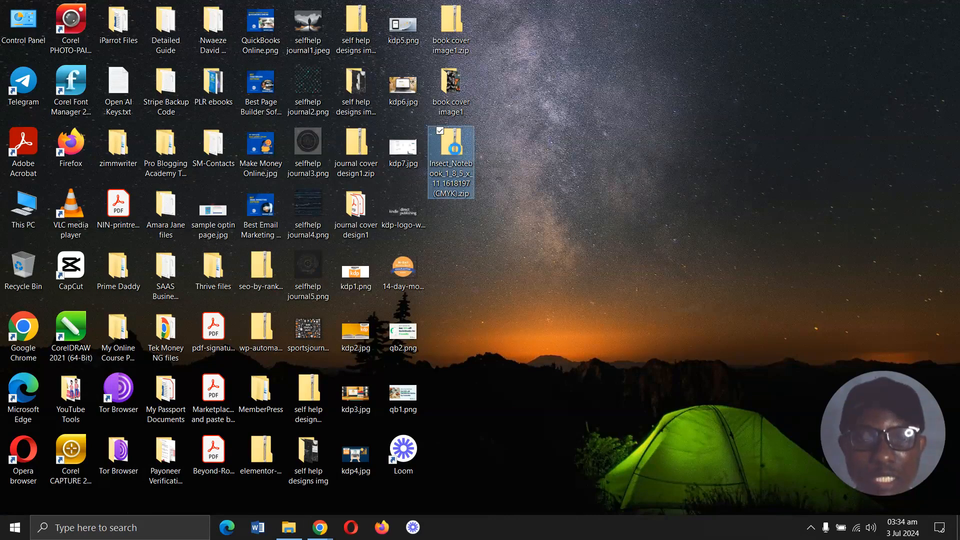
- Extract the Insect Notebook CMYK zip file into a folder of the same name on the Desktop
right_click(454, 148)
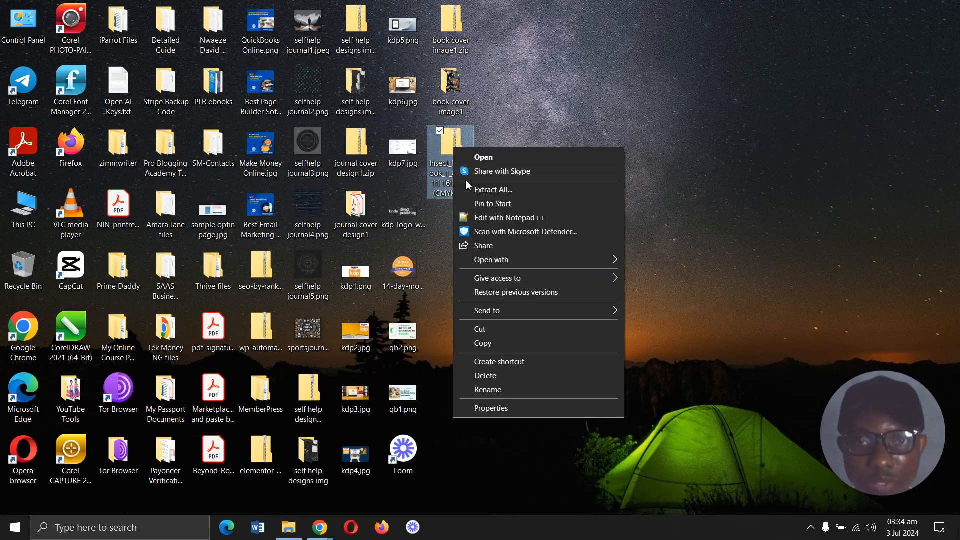
left_click(491, 192)
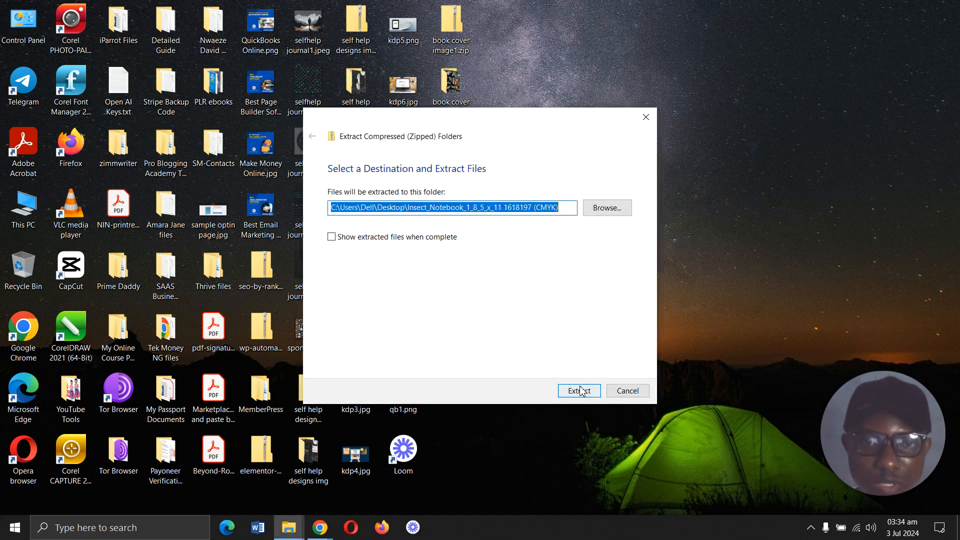
left_click(581, 390)
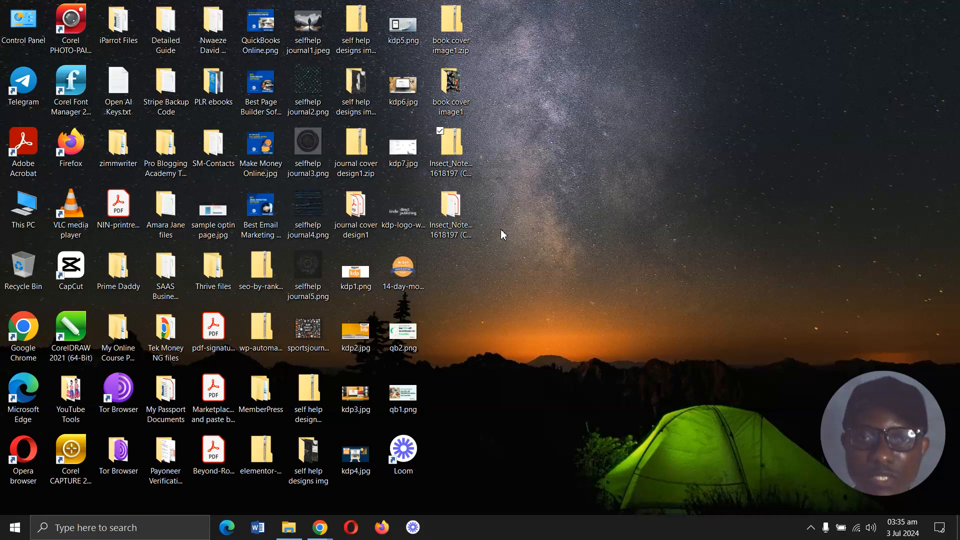
- Open the extracted Insect Notebook CMYK folder and examine the Paperback Cover and Paperback Interior PDF files
left_click(456, 218)
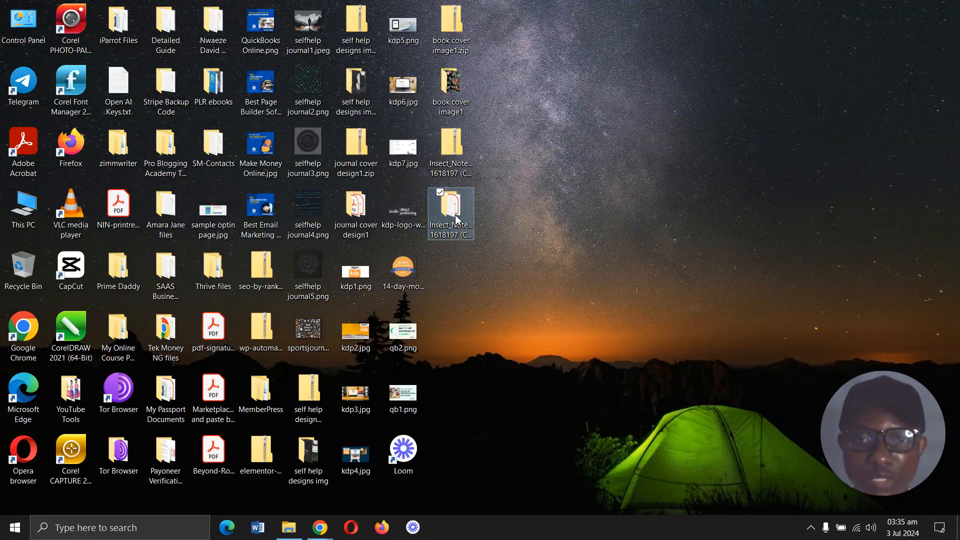
double_click(456, 218)
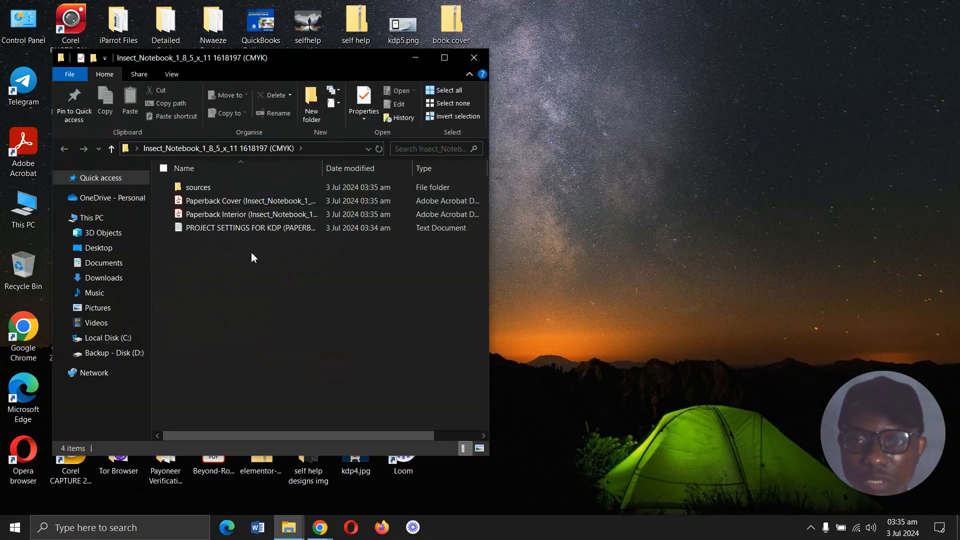
left_click(202, 203)
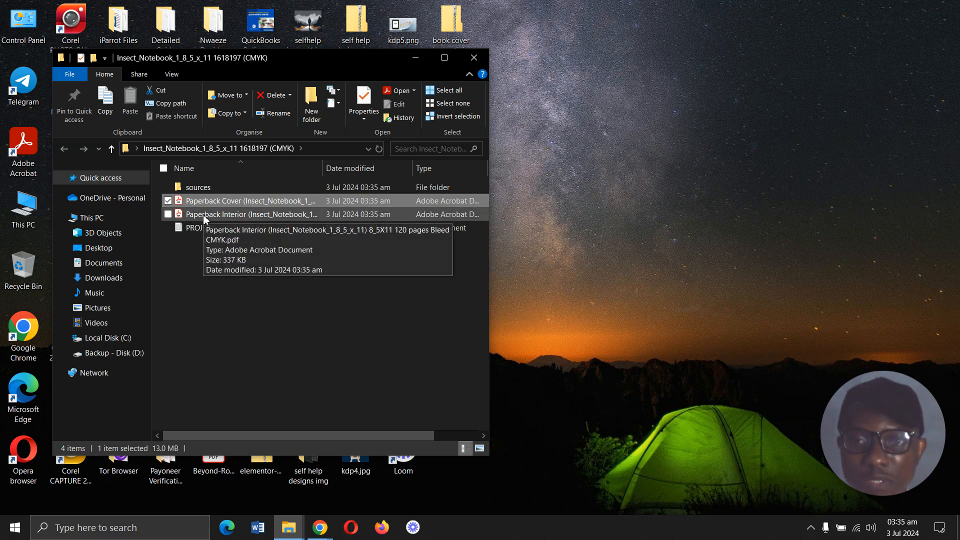
left_click(185, 278)
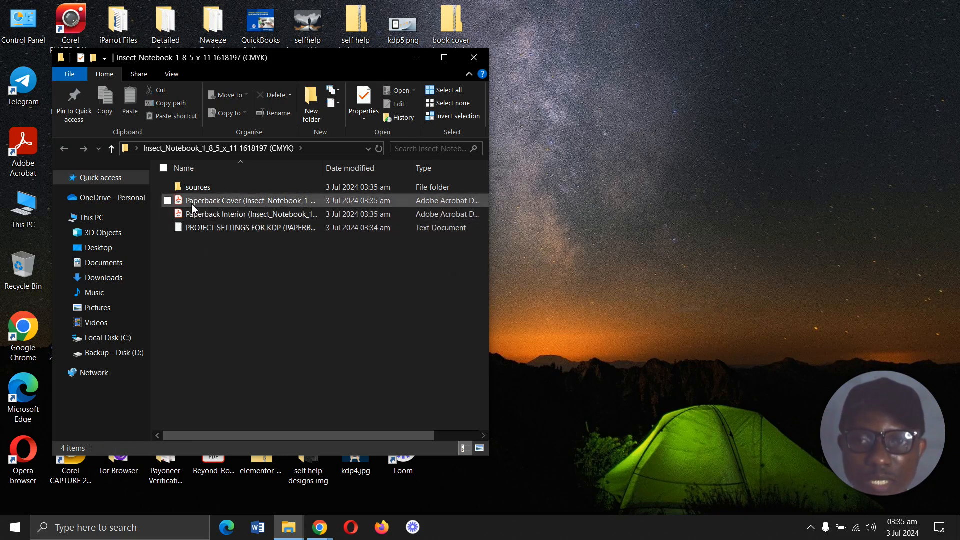